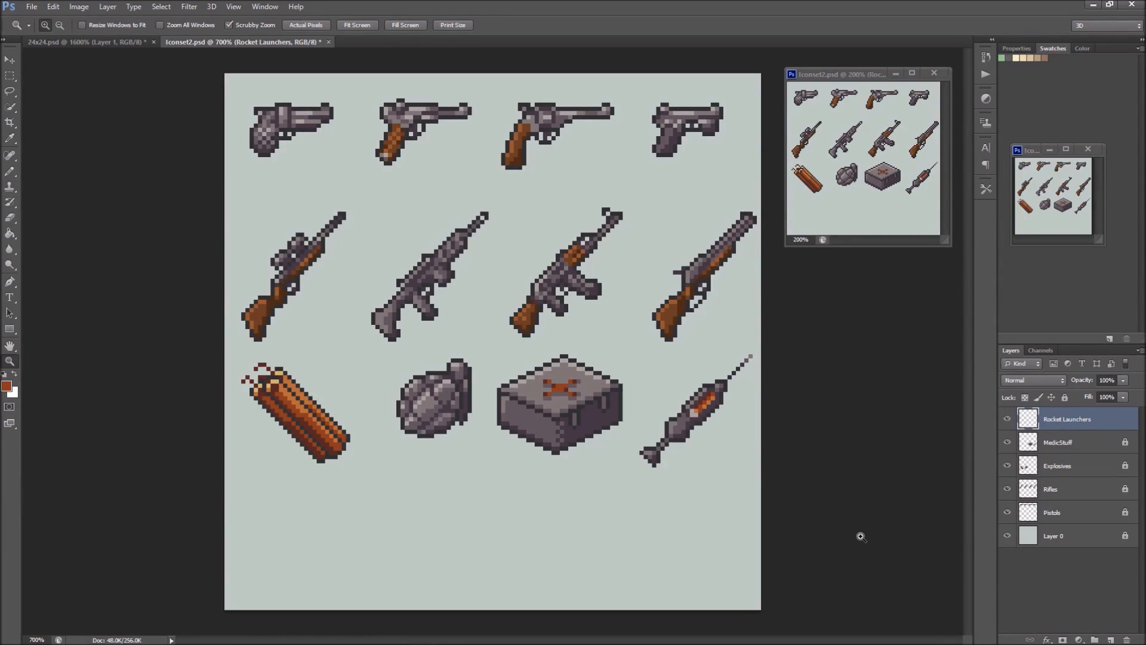
Start a rocket warhead outline with the Pencil in the empty cell below the dynamite, using the dark outline colour sampled from the dynamite
click(402, 539)
click(402, 539)
click(402, 539)
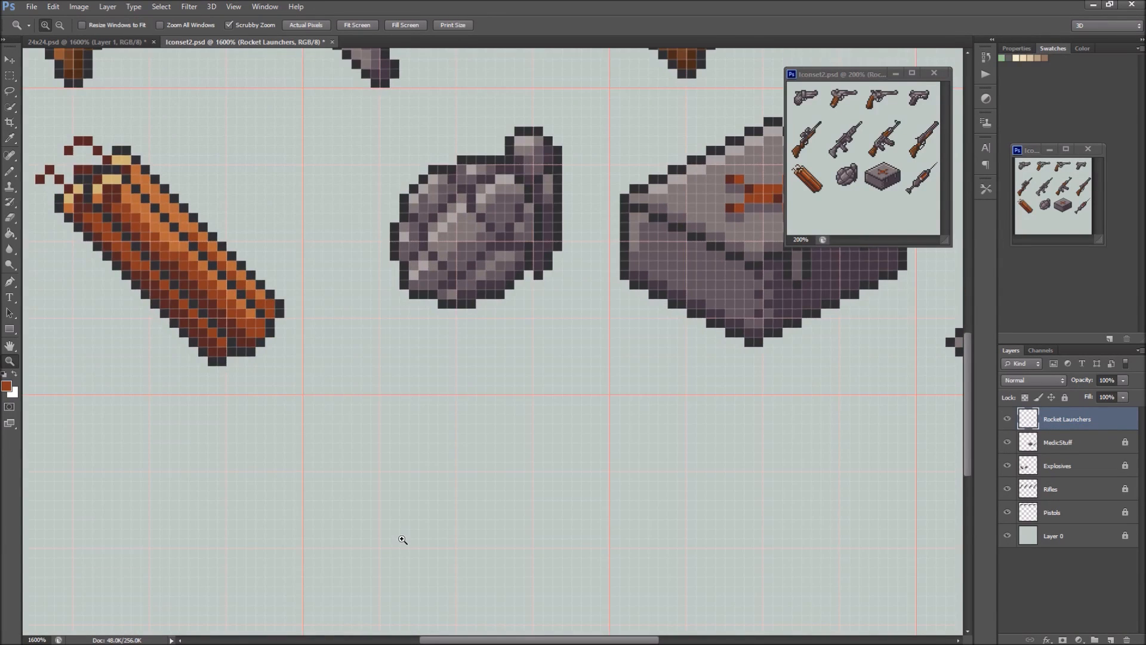
drag(476, 482, 616, 350)
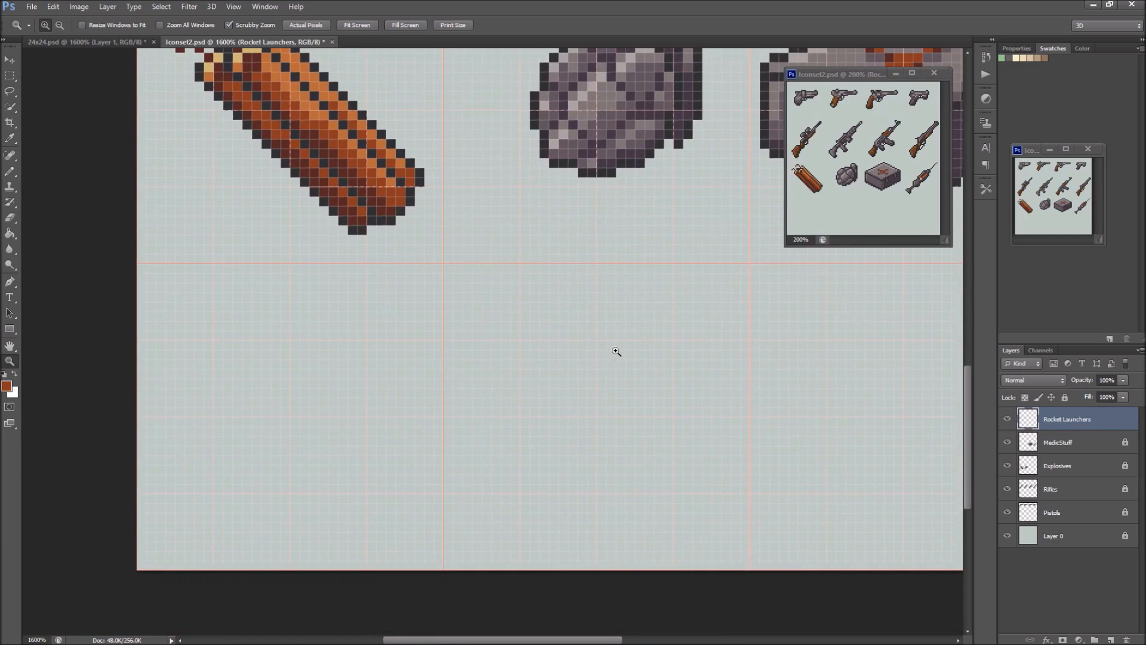
key(b)
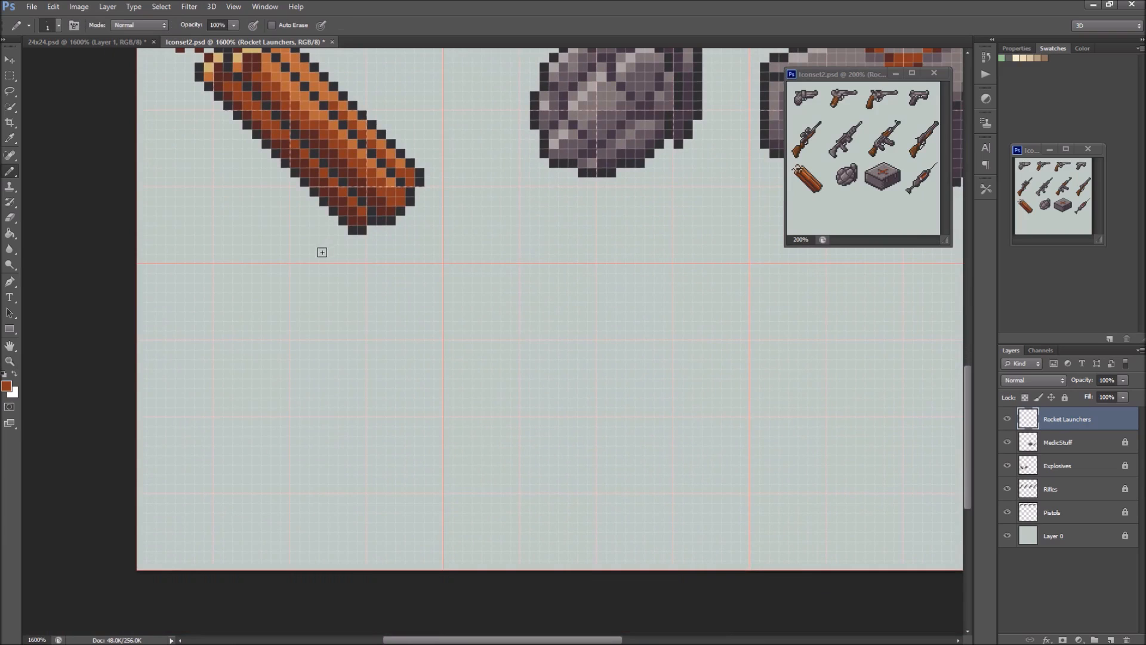
alt+click(347, 219)
drag(400, 289, 410, 288)
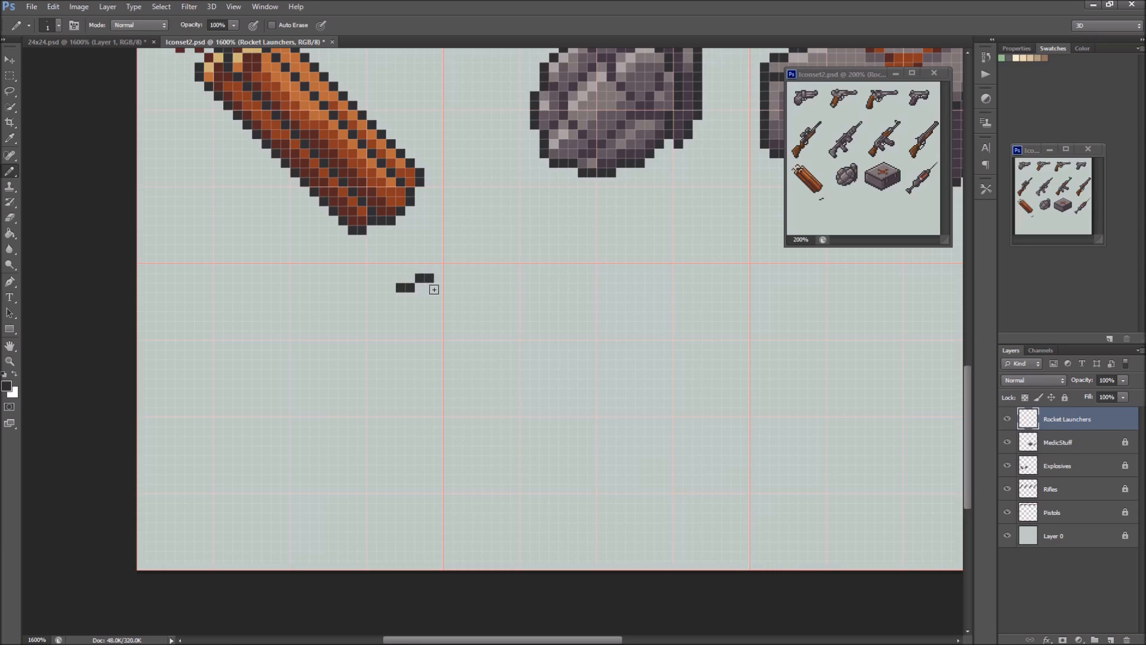
click(430, 287)
drag(419, 297, 420, 306)
click(381, 297)
click(391, 297)
drag(412, 319, 411, 326)
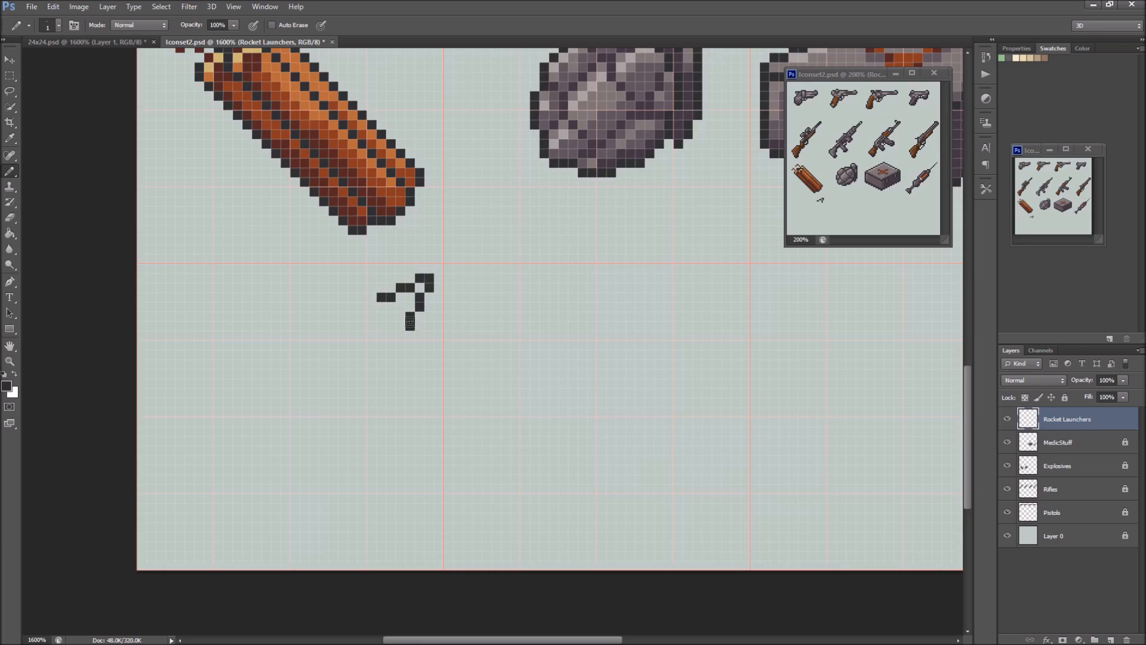
Complete the warhead's pointed oval outline, continuing both curved sides diagonally down until they meet at its base
click(372, 307)
click(362, 316)
drag(353, 325, 352, 335)
click(402, 336)
click(392, 345)
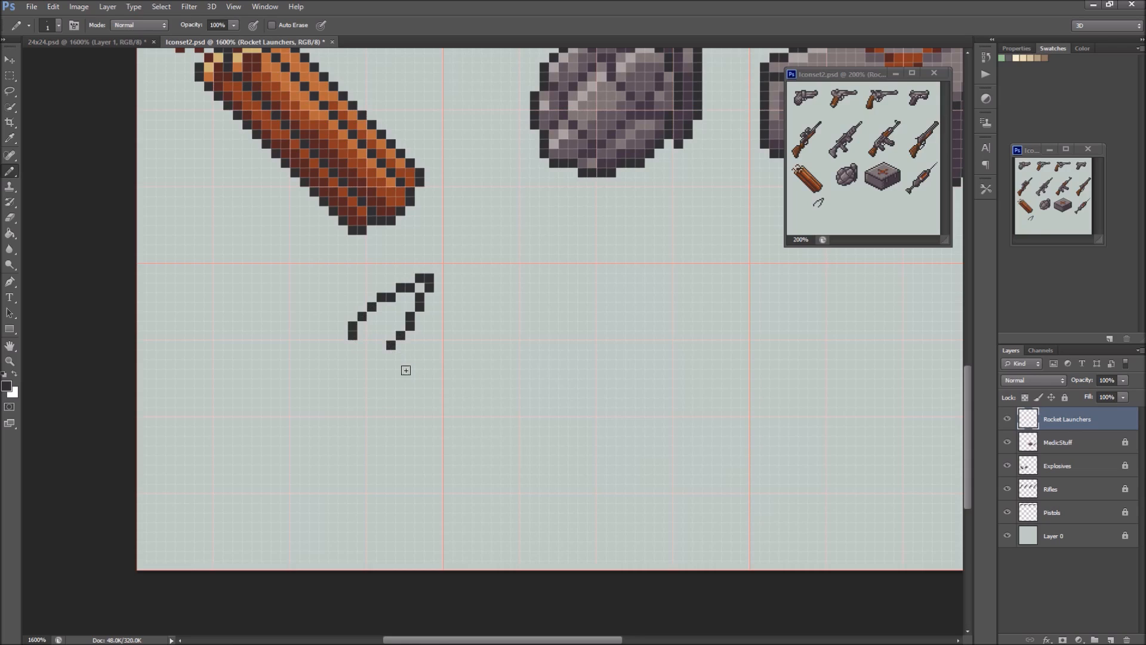
click(381, 355)
click(372, 355)
click(343, 345)
click(342, 354)
click(362, 364)
click(352, 364)
click(333, 373)
click(333, 364)
click(343, 373)
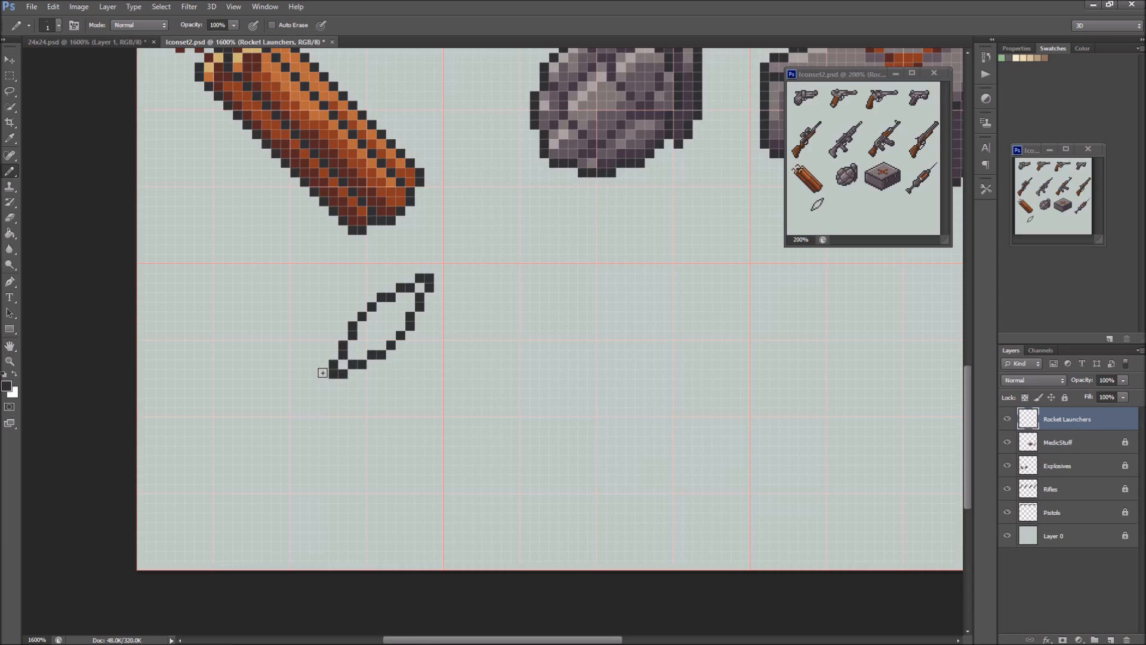
Draw the launcher tube's upper edge as a one-pixel diagonal running down-left from the warhead's base
click(324, 373)
click(333, 383)
click(314, 383)
click(305, 393)
click(295, 402)
click(285, 412)
click(276, 422)
click(266, 431)
click(257, 440)
click(247, 451)
Draw the tube's parallel lower edge diagonally down-left and close off its rear end
click(324, 393)
click(314, 402)
click(304, 412)
click(295, 422)
click(286, 432)
click(276, 441)
click(266, 450)
click(256, 450)
click(256, 460)
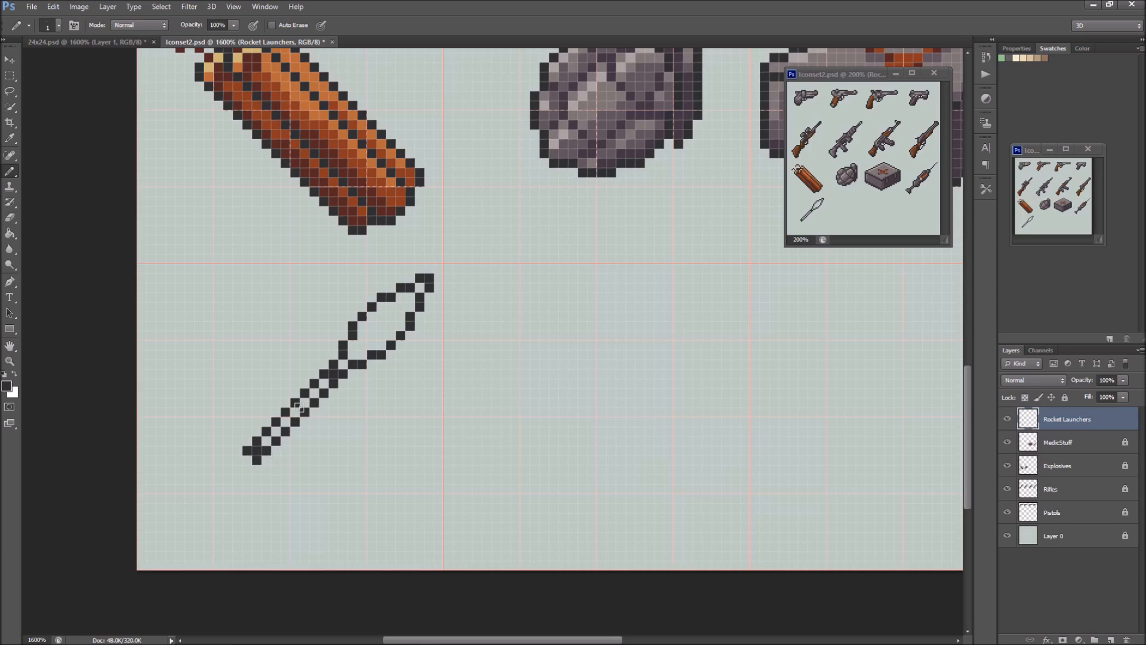
Widen the launcher tube by redrawing its upper edge farther outward and erasing the old inner line and end pixels
click(313, 385)
click(324, 366)
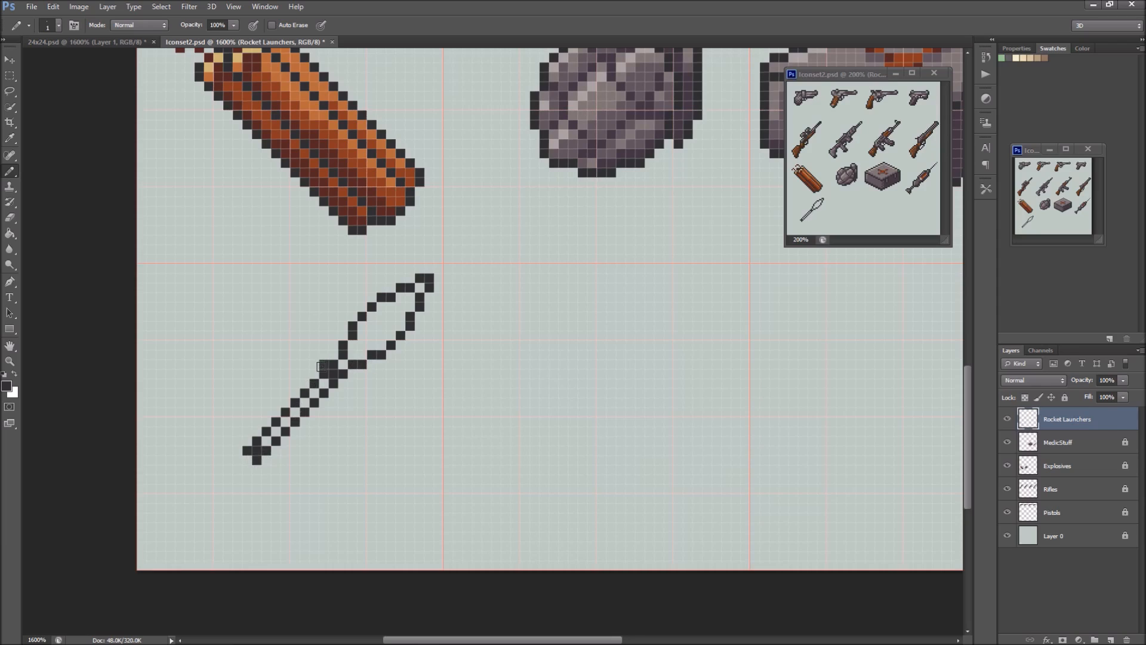
shift+click(237, 452)
key(e)
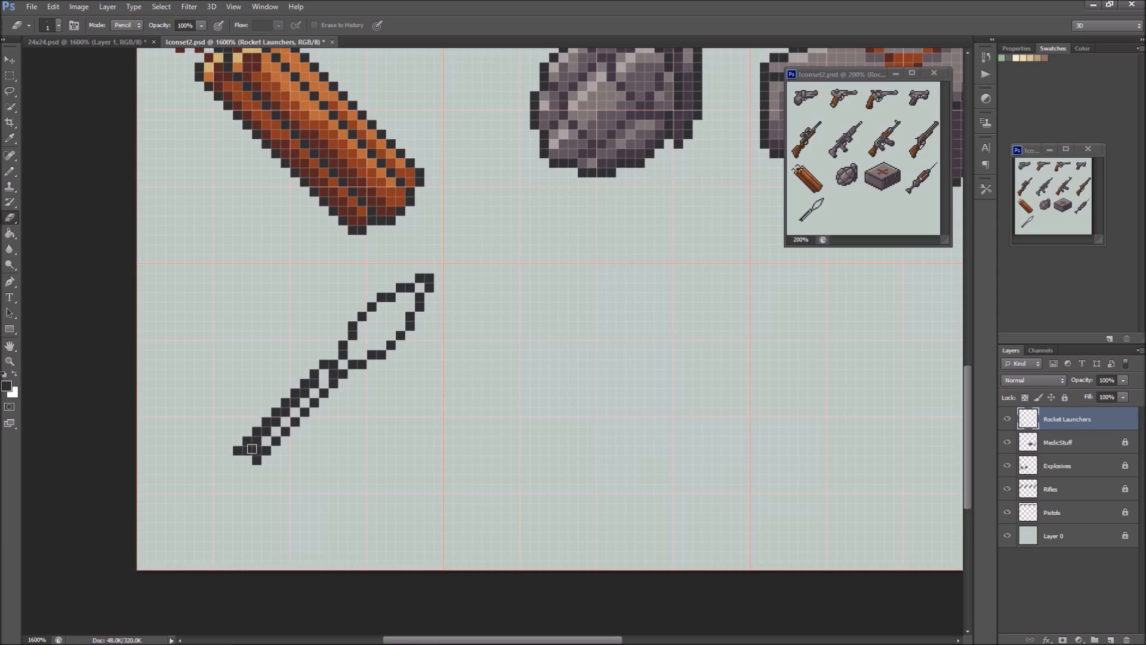
shift+click(255, 450)
click(262, 445)
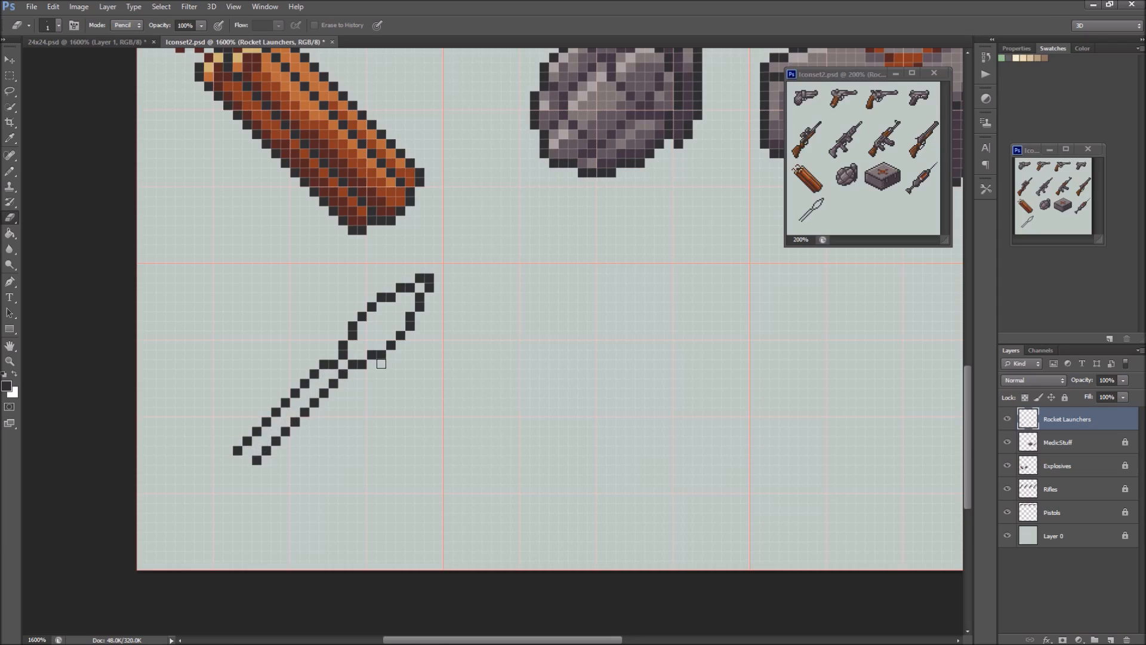
Lengthen the tube's upper edge diagonally toward the cell's lower-left corner with four more outline pixels
key(b)
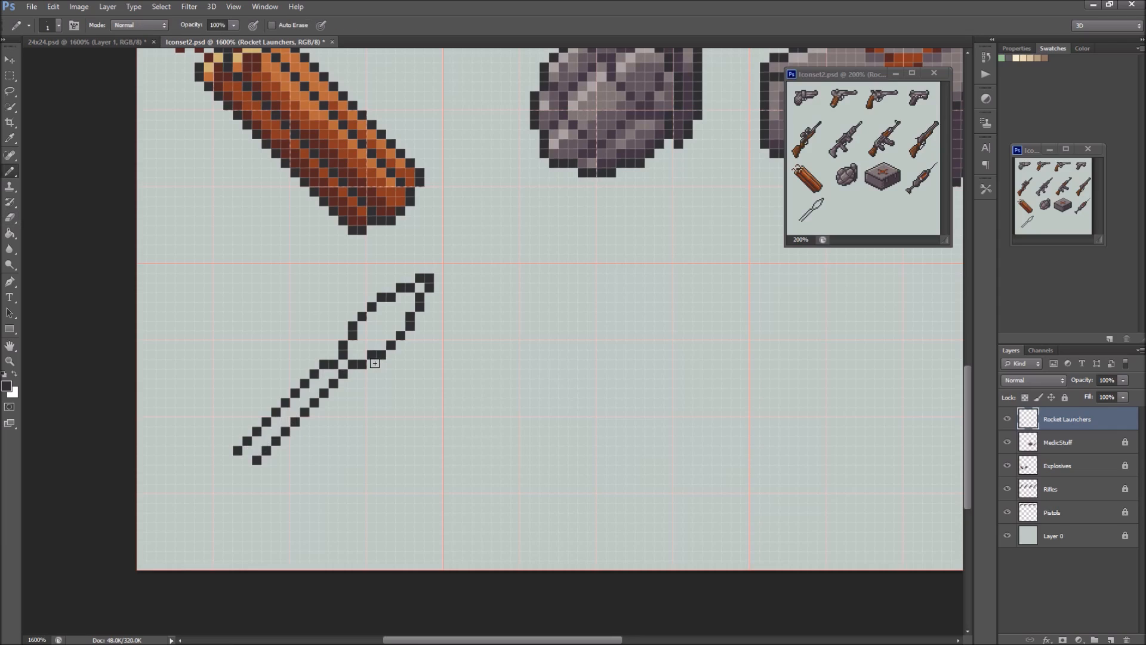
click(228, 460)
click(218, 480)
key(ctrl+z)
click(218, 471)
click(209, 481)
click(200, 488)
Outline a rounded front grip hanging below the middle of the launcher tube
click(341, 346)
click(333, 412)
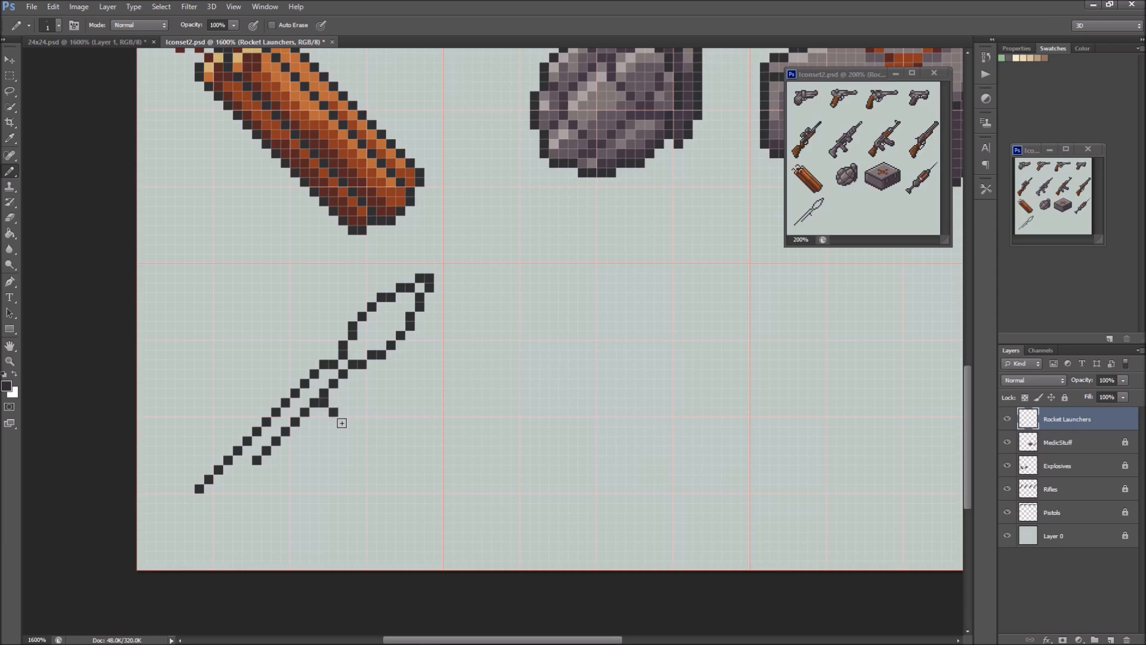
click(343, 422)
click(343, 431)
click(333, 440)
click(324, 440)
click(314, 431)
click(305, 431)
click(295, 431)
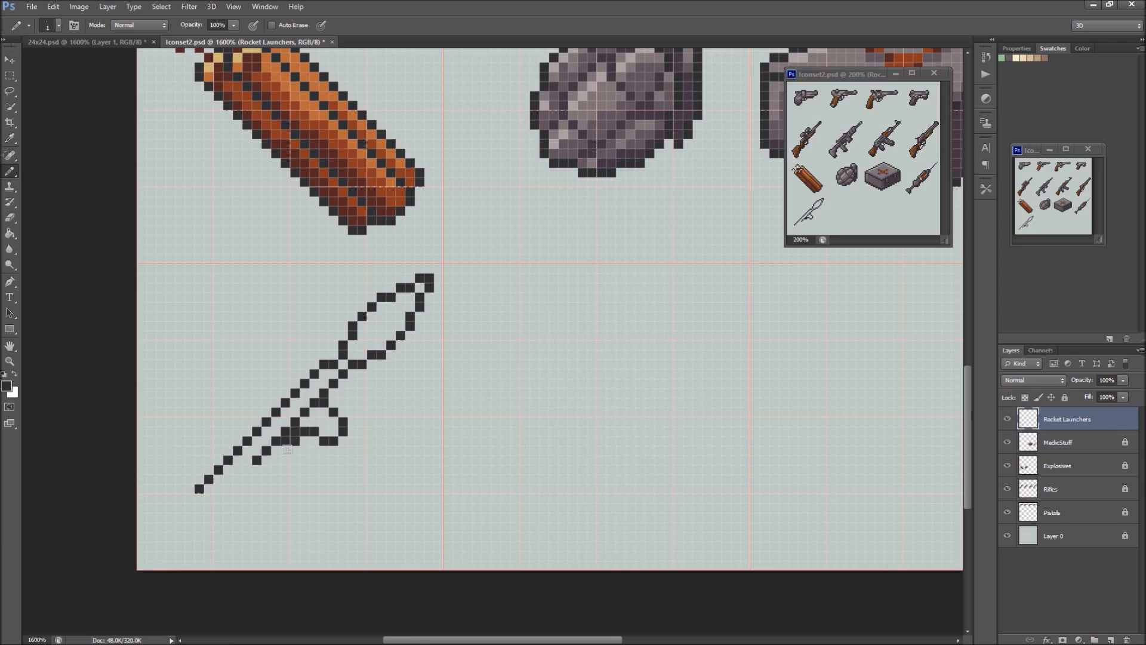
click(286, 431)
drag(286, 448, 295, 450)
key(ctrl+z)
click(286, 451)
key(ctrl+z)
Outline the slanted pistol grip under the tube, just behind the front grip
click(294, 452)
click(296, 460)
drag(303, 470, 303, 480)
click(303, 489)
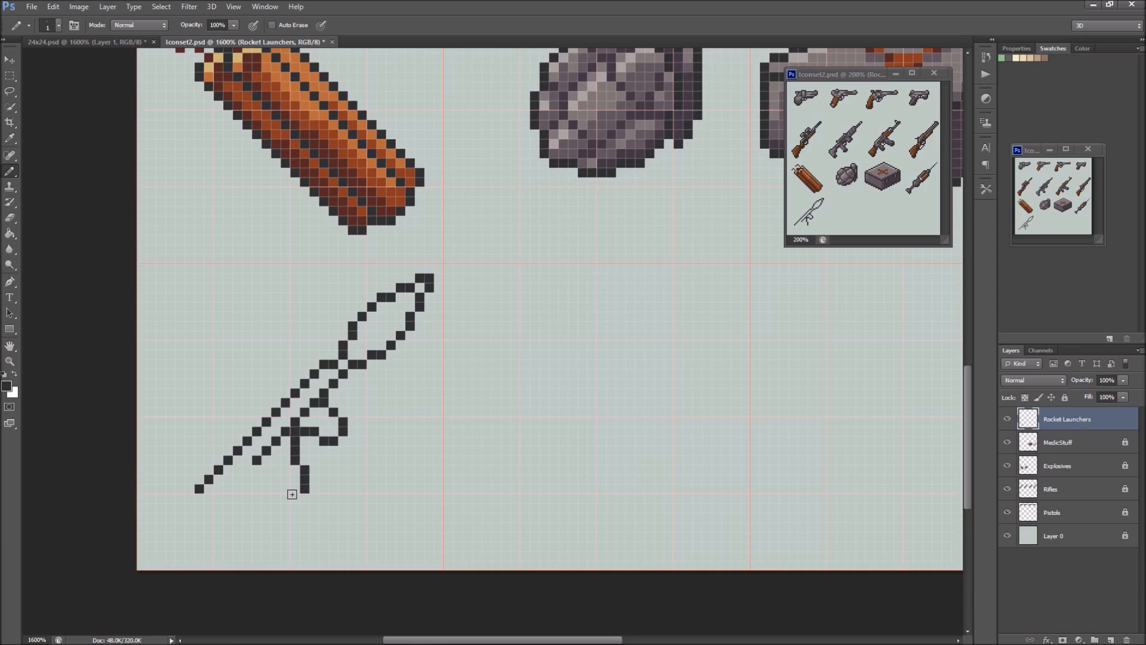
click(292, 491)
drag(284, 482, 276, 471)
Extend the tube's lower edge diagonally down-left from the pistol grip to match the length of the upper edge
click(267, 460)
click(258, 472)
click(248, 479)
click(237, 488)
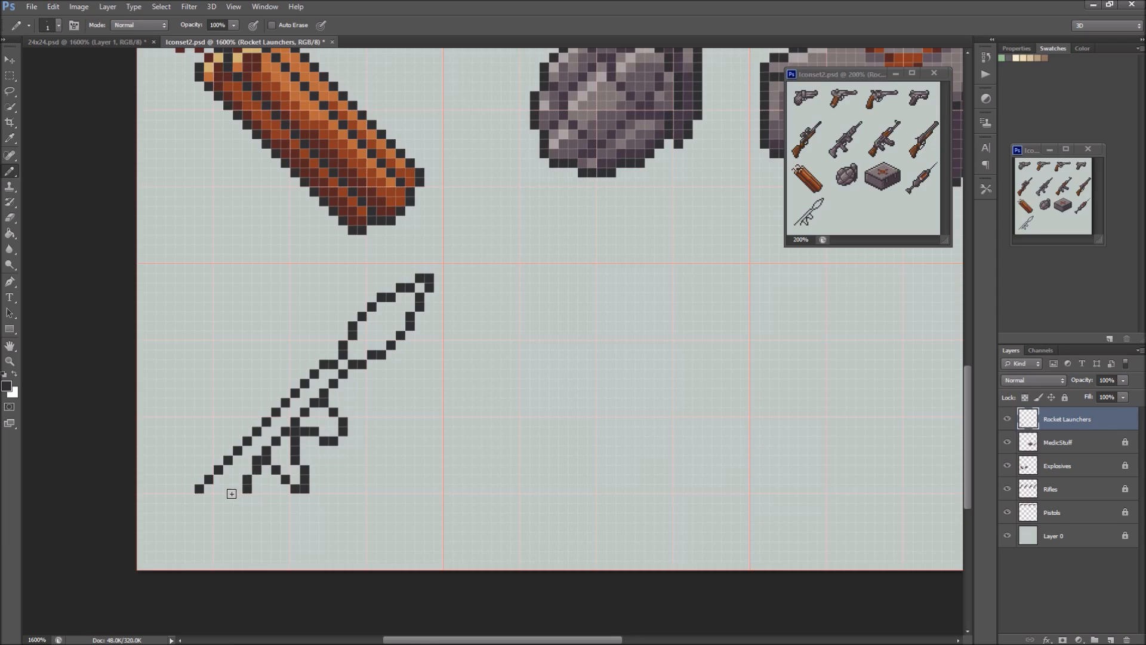
click(228, 498)
click(218, 508)
Add a short guard piece above the front grip and a small front sight on the tube near the warhead
drag(344, 391, 344, 401)
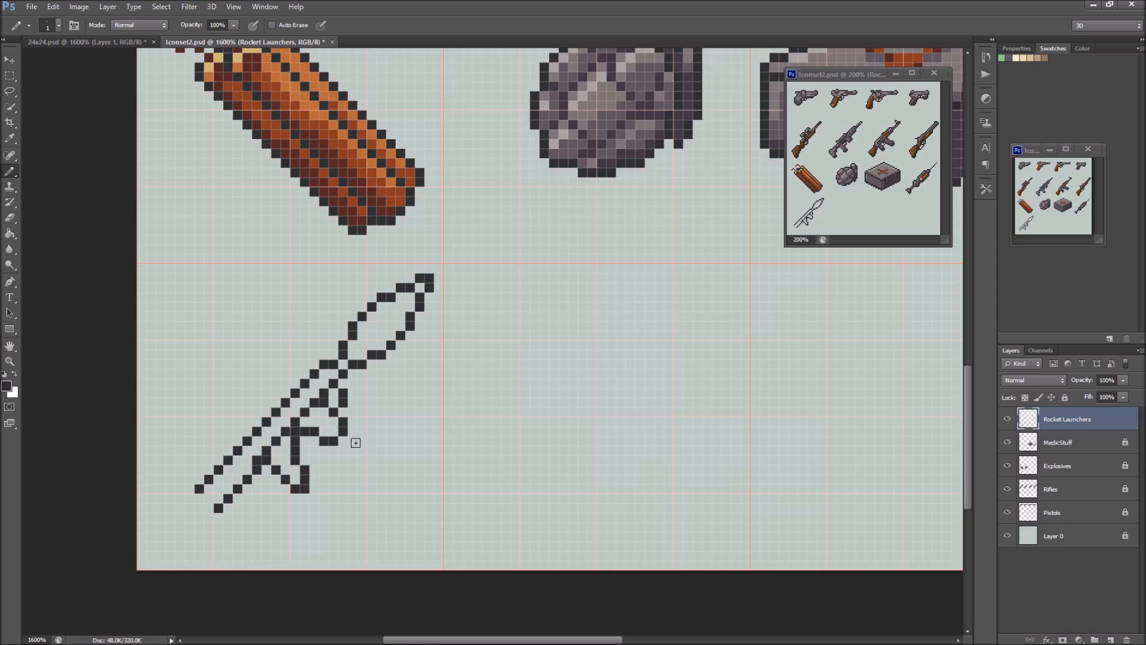
click(344, 373)
click(315, 355)
click(314, 365)
click(287, 403)
drag(263, 413, 242, 406)
click(238, 402)
click(257, 422)
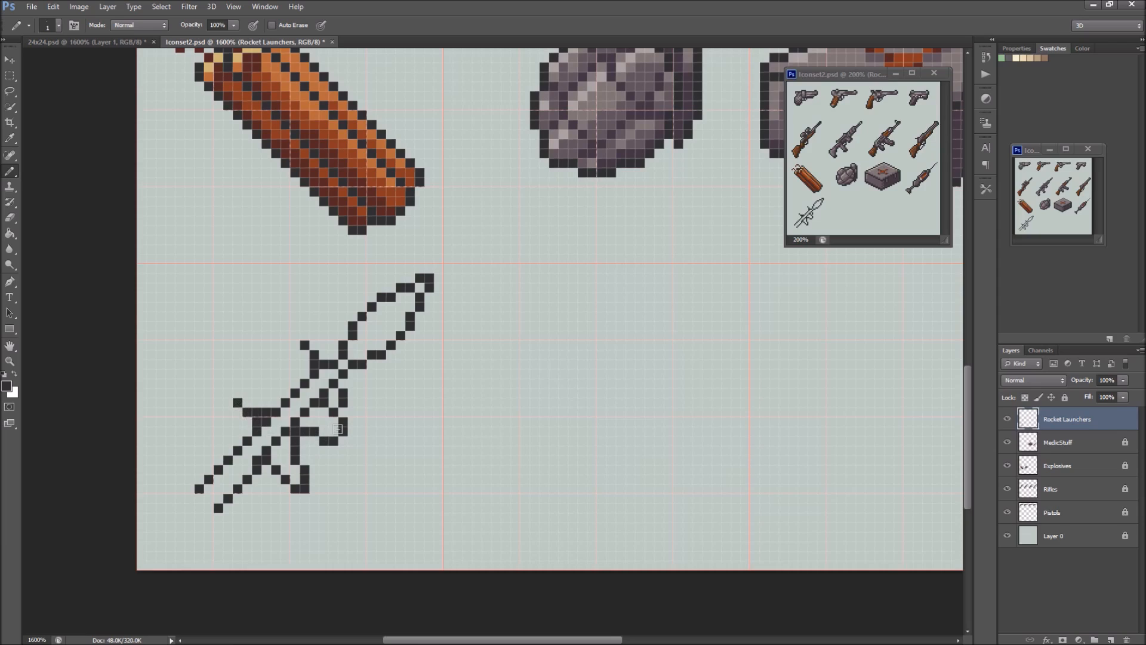
click(315, 429)
key(ctrl+z)
key(ctrl+alt+z)
key(ctrl+alt+z)
Draw a hooked rear sight on top of the tube, opposite the pistol grip
click(256, 423)
click(247, 423)
click(237, 420)
click(227, 413)
click(246, 433)
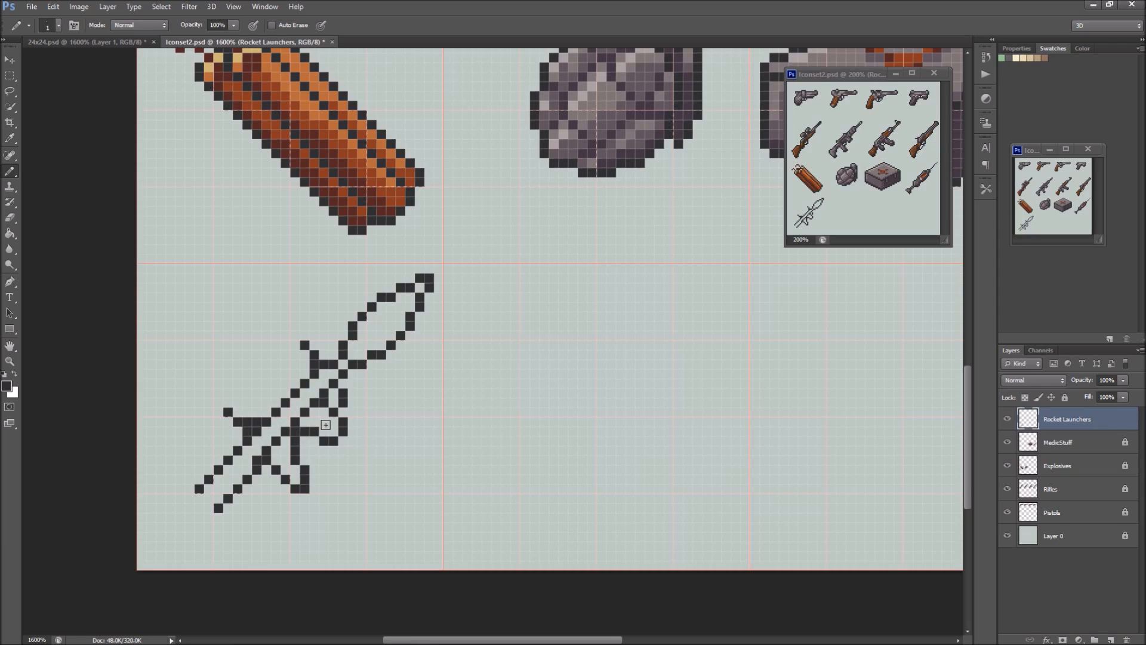
Outline a flared exhaust nozzle at the rear end of the launcher tube
drag(327, 430, 365, 394)
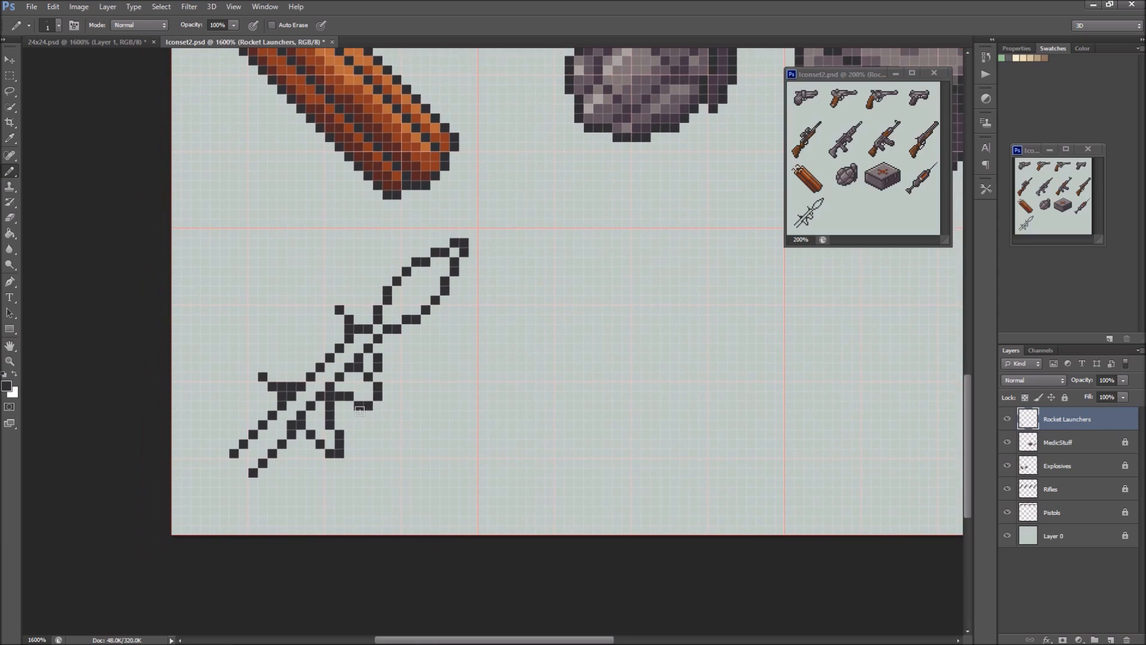
drag(225, 464, 225, 473)
click(234, 483)
drag(213, 482, 205, 482)
click(224, 491)
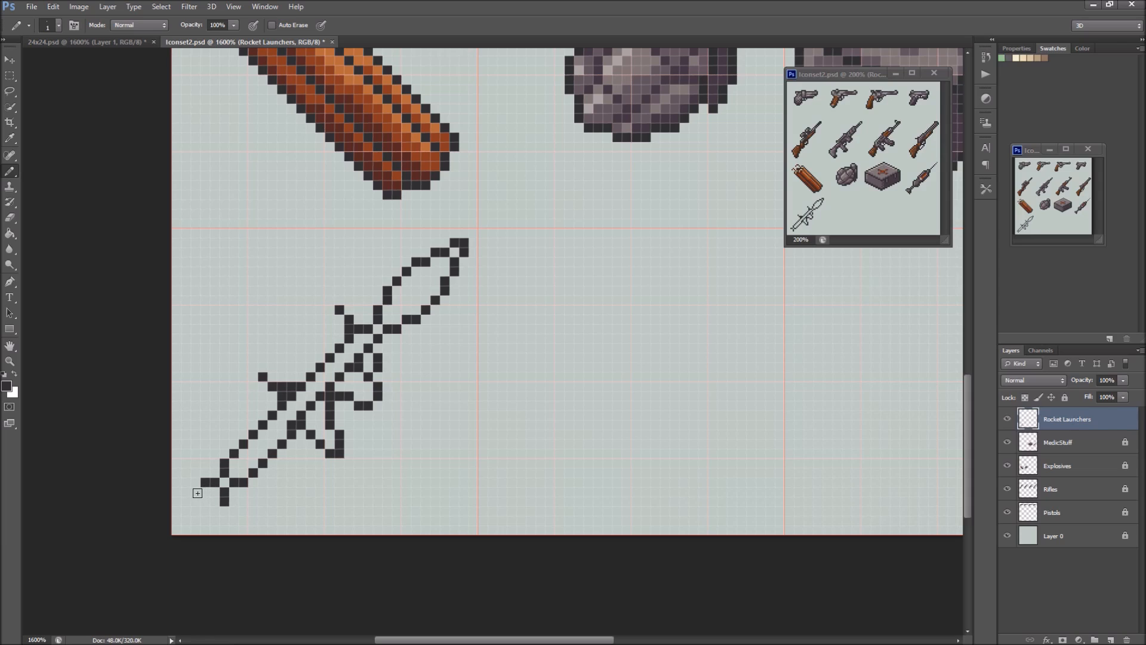
drag(193, 491, 189, 491)
drag(215, 513, 206, 512)
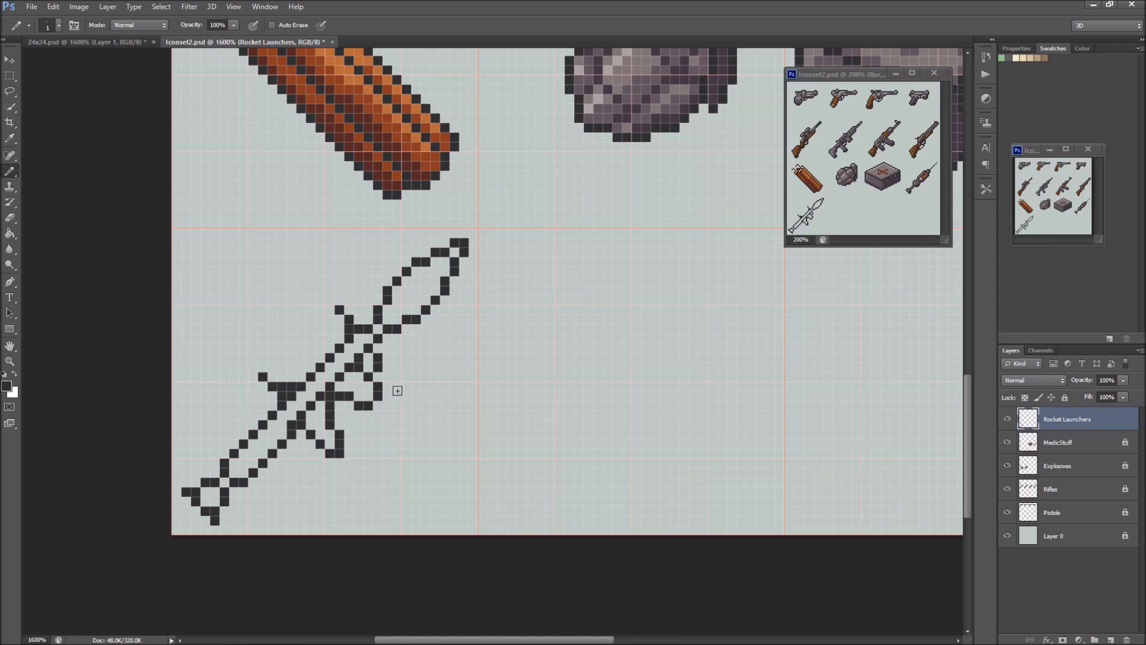
Fill the launcher's tube, both grips and exhaust nozzle with a mid grey sampled from the grenade using the Paint Bucket
scroll(410, 374, down, 3)
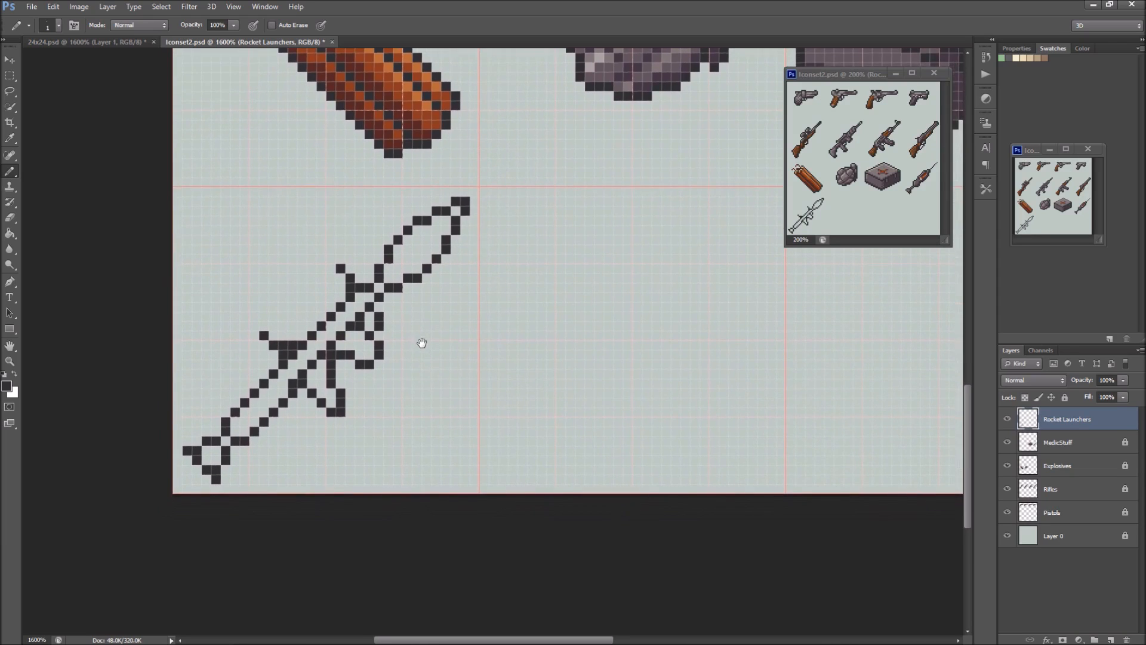
mouse_move(412, 377)
mouse_down()
mouse_move(417, 359)
mouse_move(415, 376)
mouse_up()
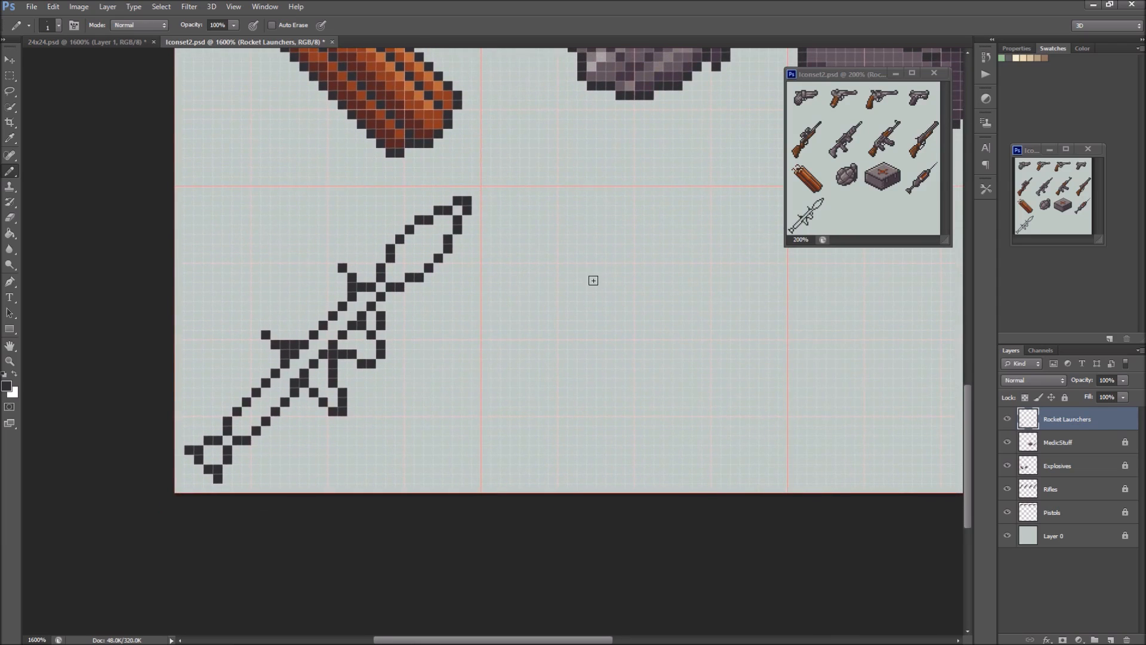
drag(509, 321, 545, 325)
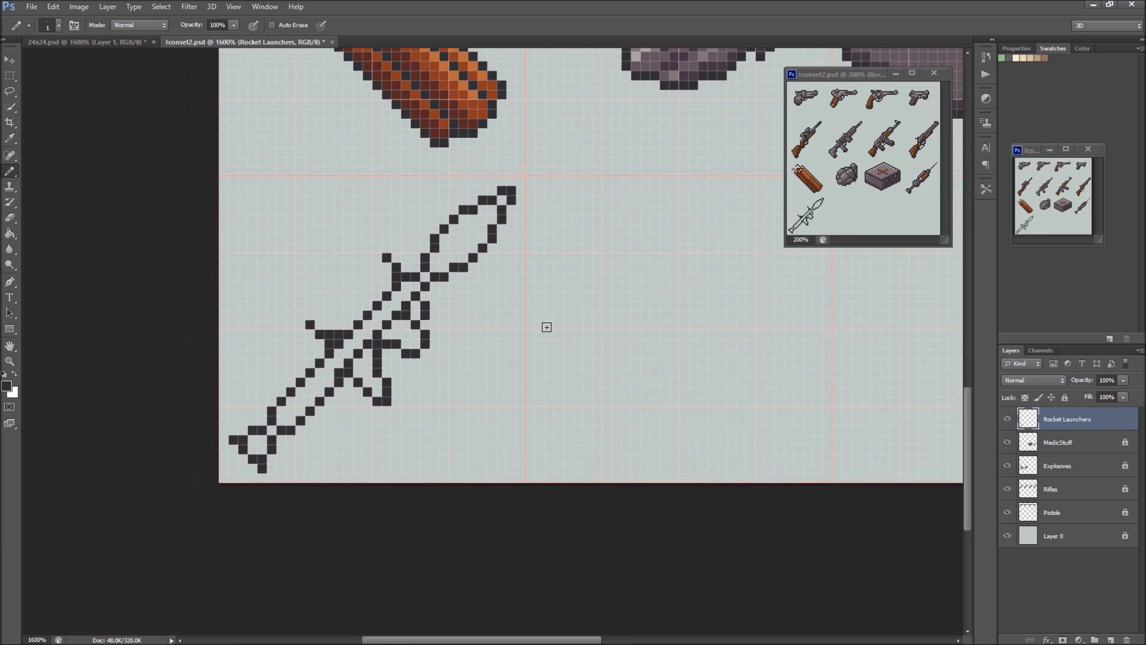
key(g)
scroll(632, 191, up, 4)
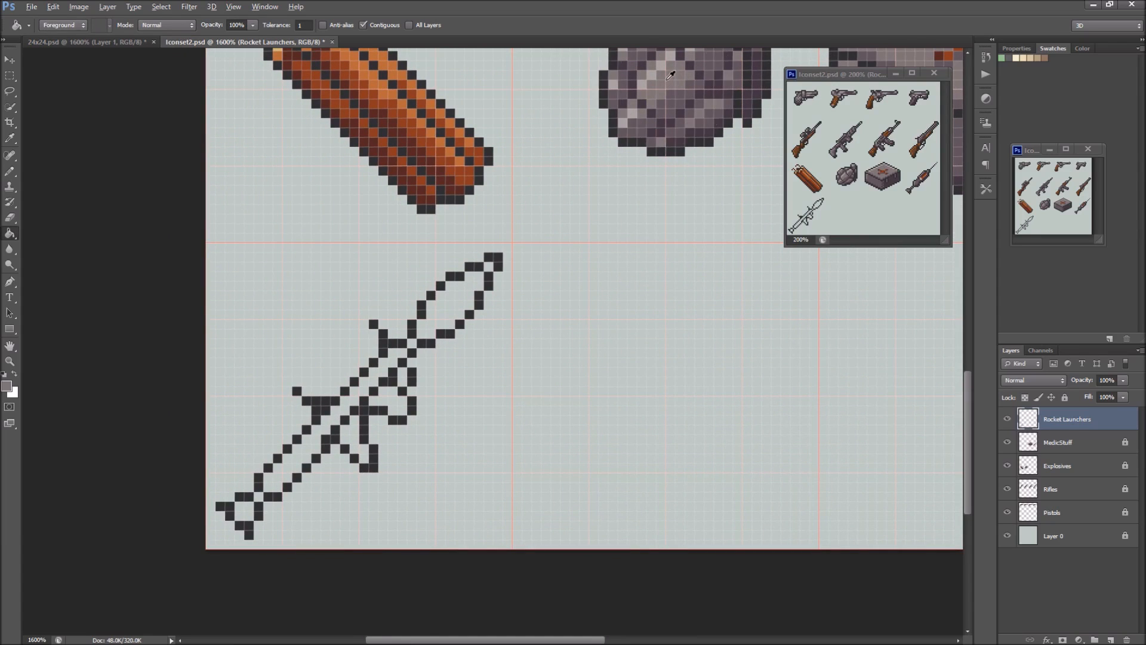
click(406, 354)
click(373, 373)
click(355, 445)
click(395, 399)
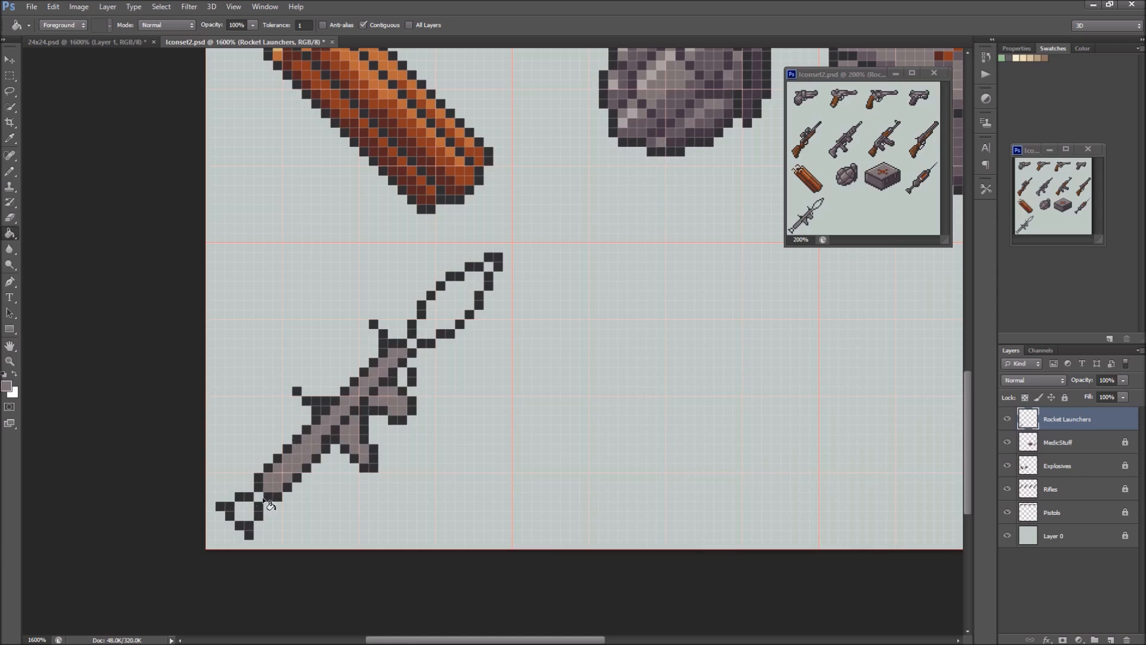
click(245, 512)
Fill the warhead, including its tip and base pixels, with the red-orange sampled from the dynamite
key(b)
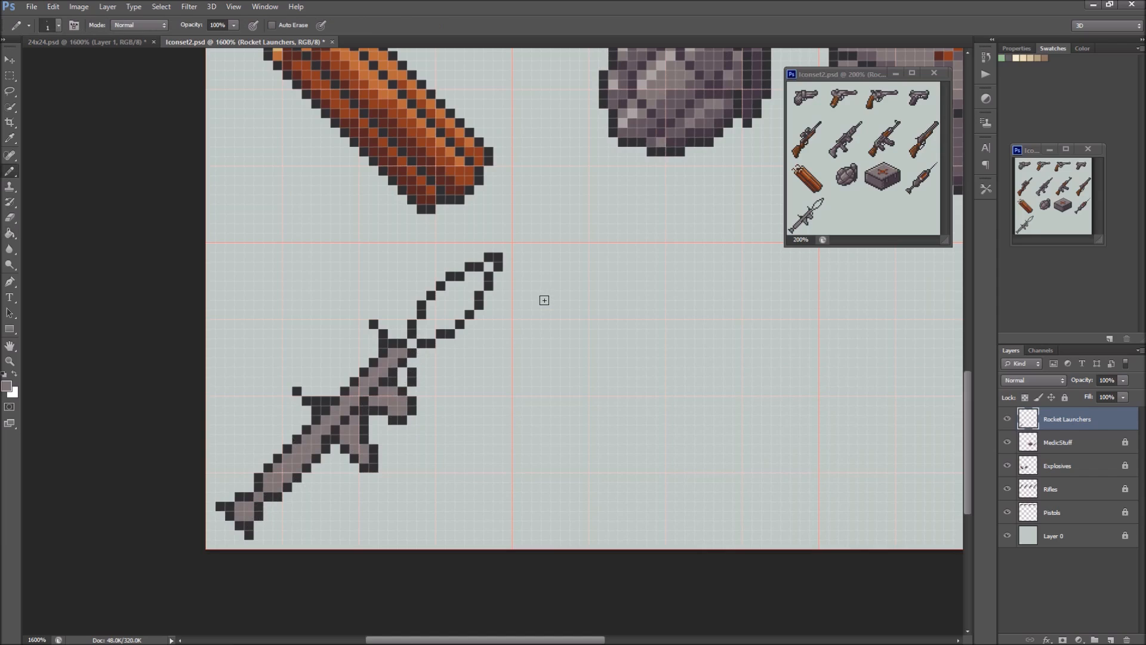
drag(521, 212, 566, 313)
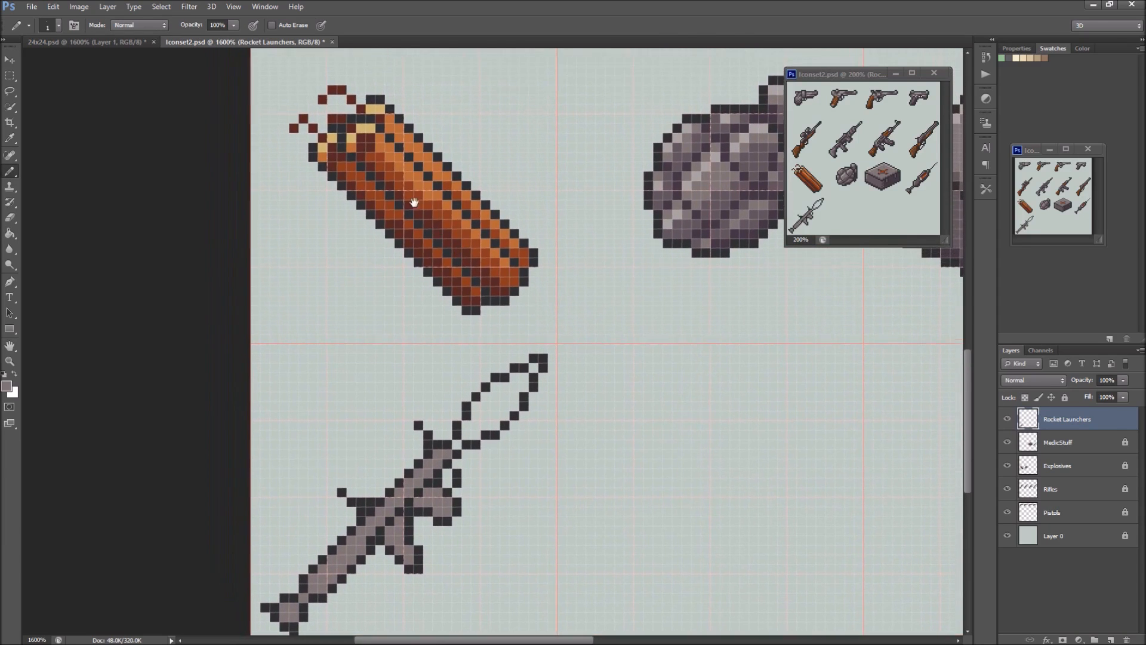
alt+click(409, 192)
key(g)
click(492, 405)
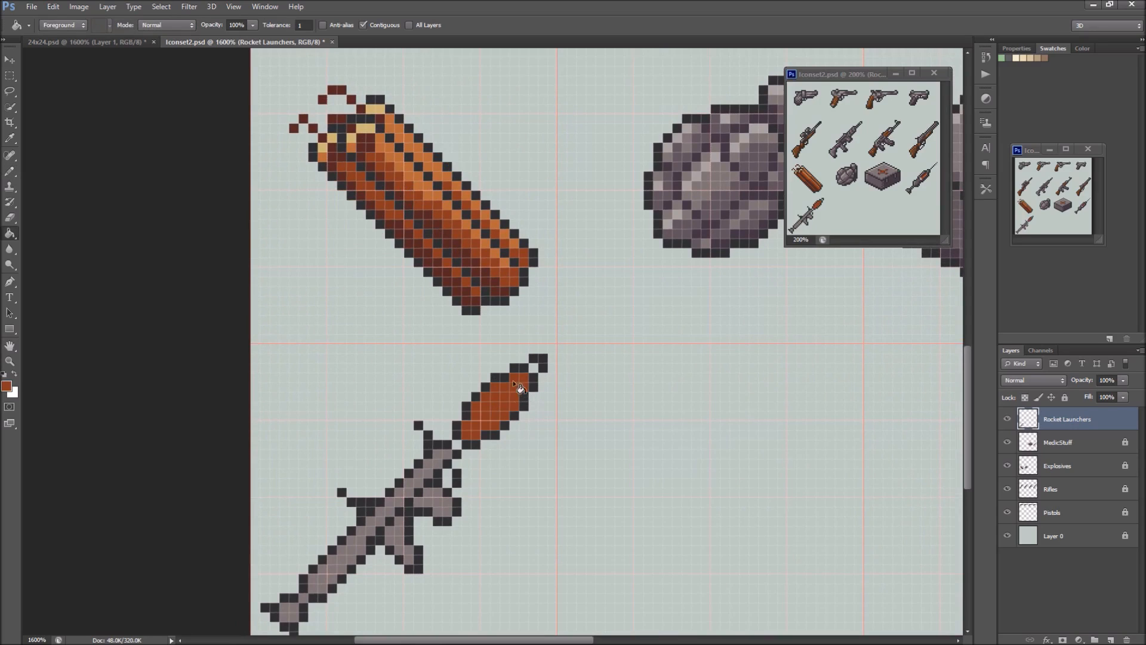
click(535, 372)
click(457, 447)
Pencil a lighter orange highlight from the dynamite along the warhead's upper-left edge
key(b)
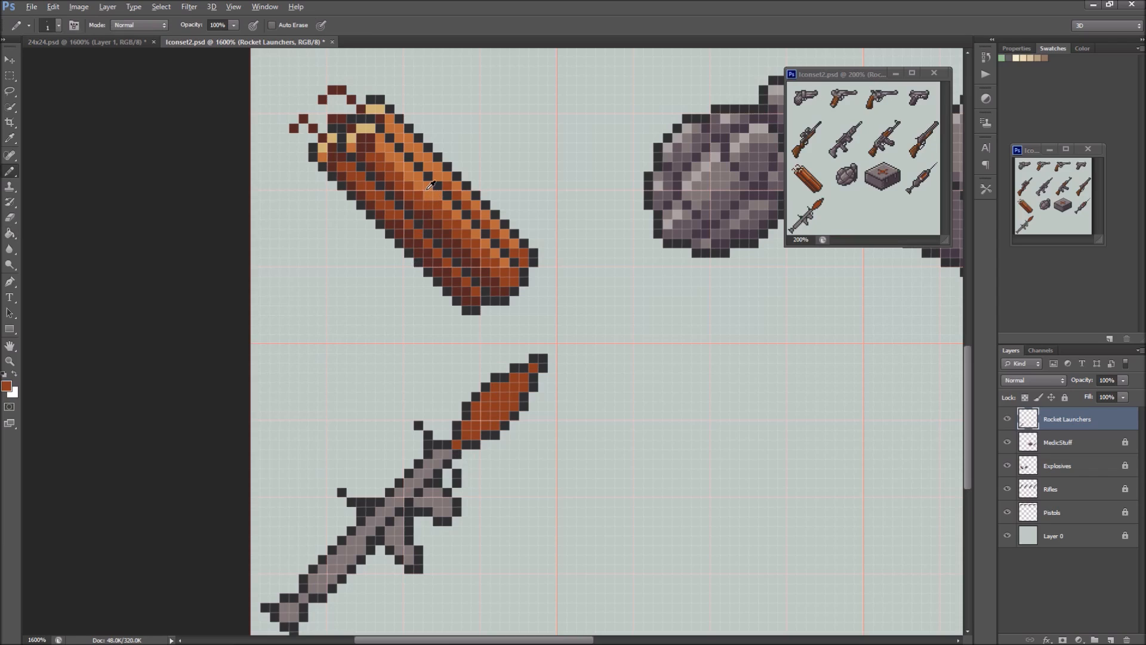
click(515, 377)
click(505, 387)
click(496, 388)
click(486, 397)
click(474, 409)
click(475, 416)
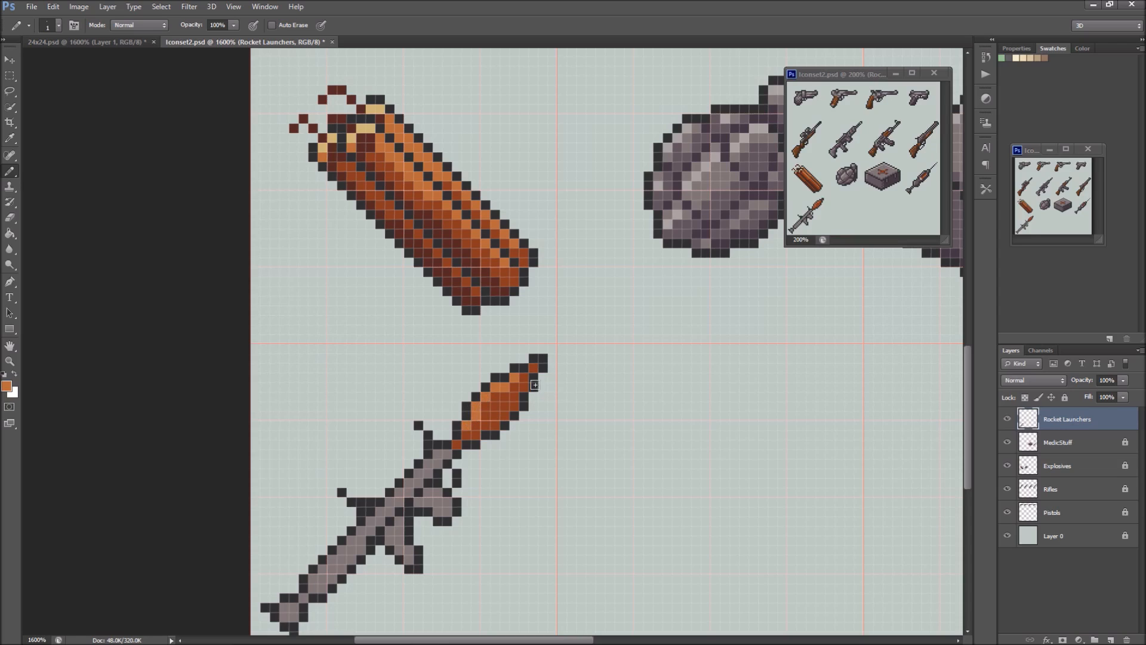
Shade the warhead's lower-right edge with the dark red sampled from the dynamite
alt+click(410, 228)
click(513, 404)
click(512, 399)
click(504, 416)
click(495, 425)
click(486, 426)
click(477, 433)
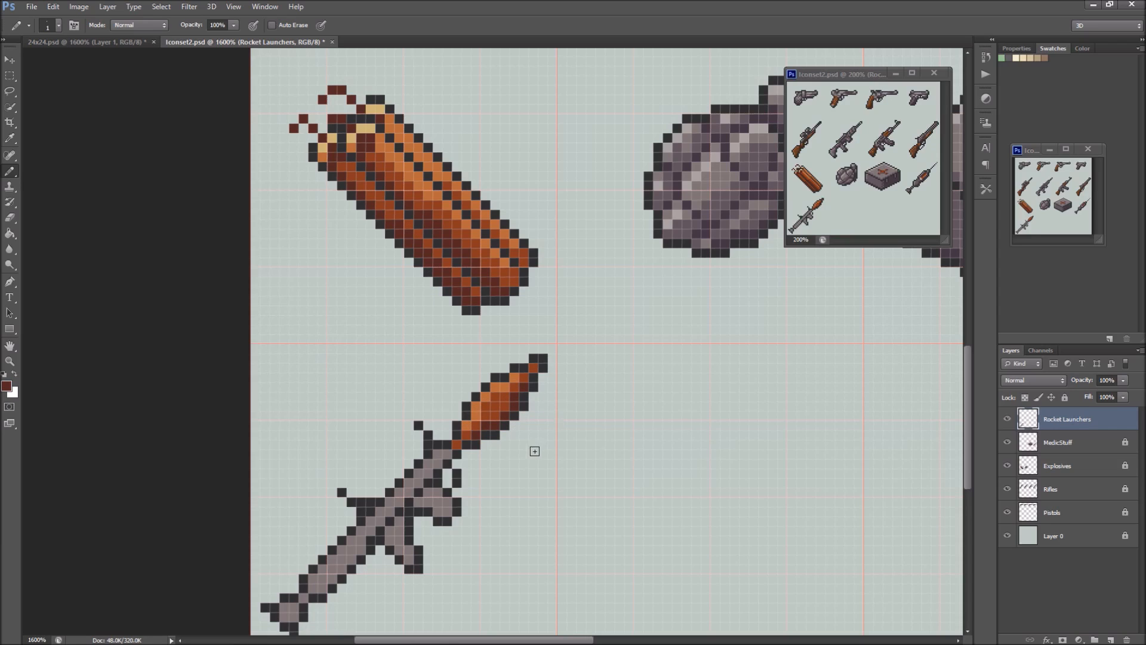
Fill the rear section of the launcher tube, behind the rear sight, with a wood brown
drag(558, 381, 646, 269)
drag(670, 170, 689, 418)
mouse_move(658, 212)
mouse_down()
mouse_move(578, 394)
mouse_move(550, 274)
mouse_up()
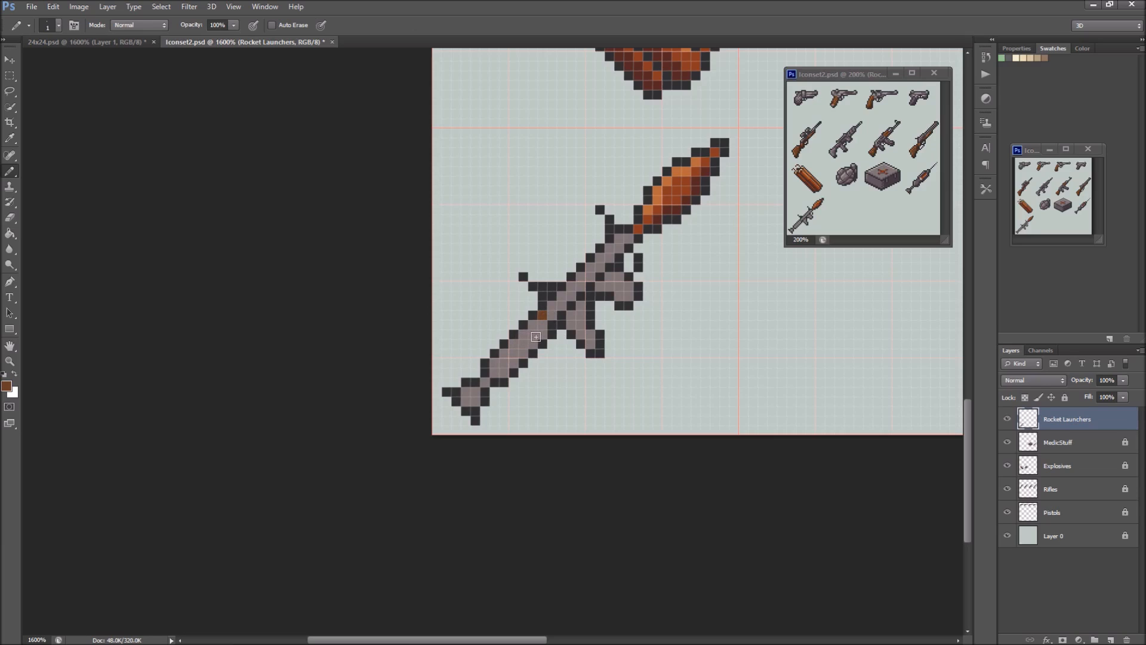
key(g)
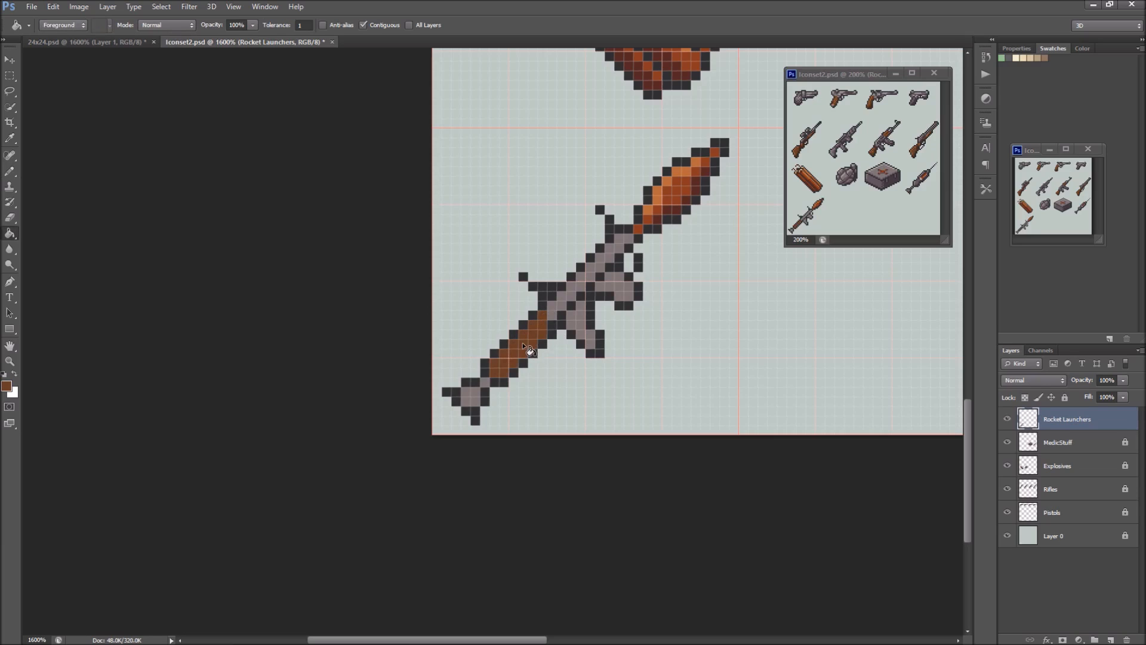
Pencil a lighter brown highlight, sampled from the existing icon art, along the upper edge of the launcher's wooden rear section
key(b)
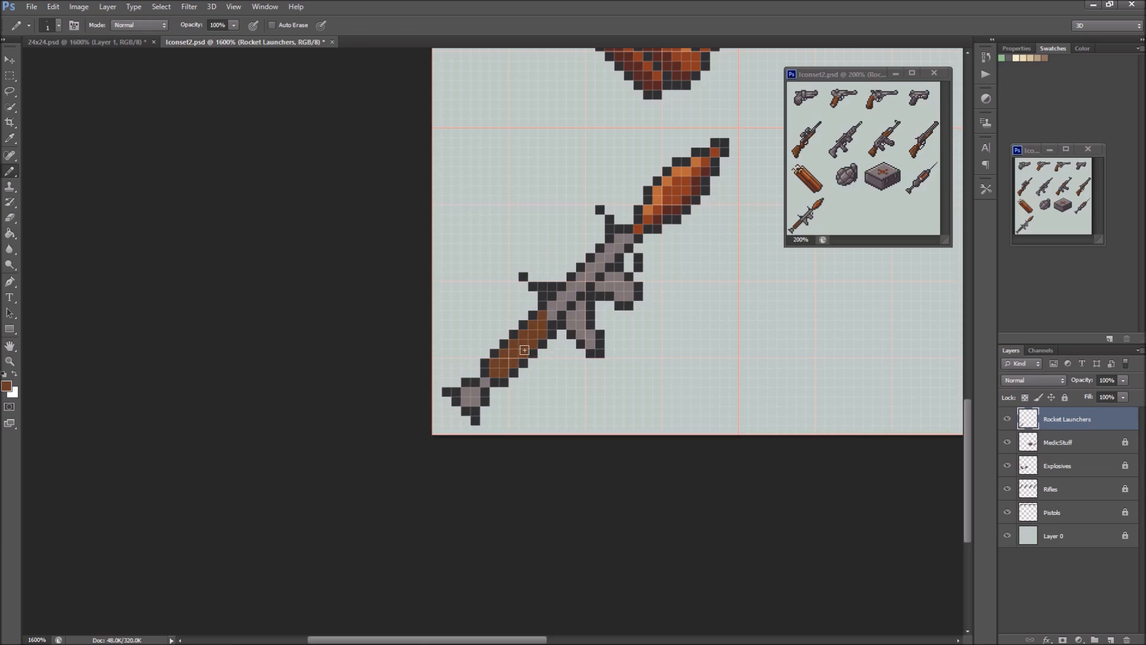
drag(532, 172, 567, 328)
drag(557, 228, 572, 348)
alt+click(521, 123)
drag(494, 587, 603, 107)
drag(565, 218, 548, 246)
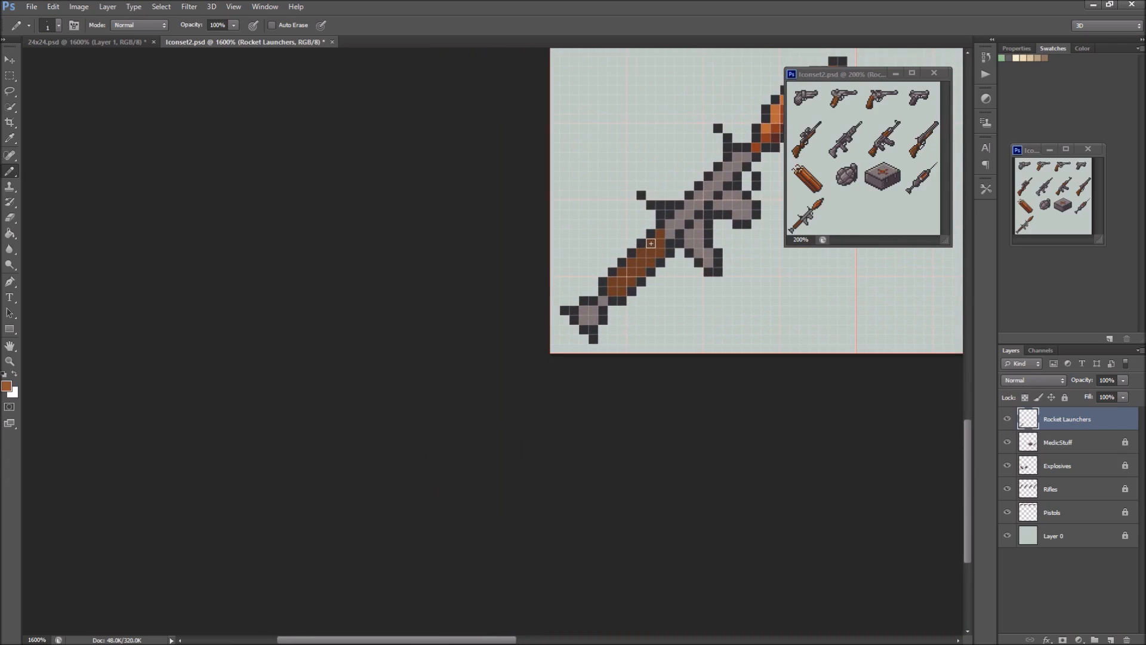
click(659, 234)
Shade the lower edge of the launcher's wooden rear section with a sampled dark brown
drag(638, 169, 587, 365)
drag(671, 109, 591, 119)
alt+click(536, 157)
click(484, 325)
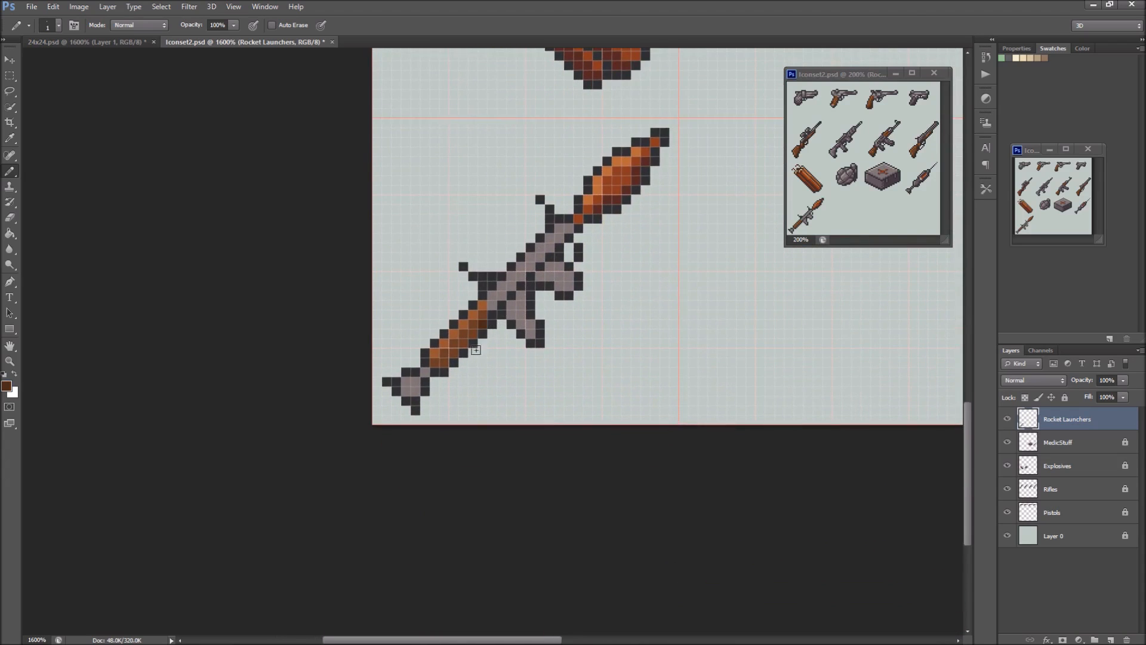
shift+click(446, 365)
Recolour the tube, both grips and the rear nozzle with a darker purple-grey, and highlight the tube's upper edge in lighter grey
drag(641, 280, 429, 412)
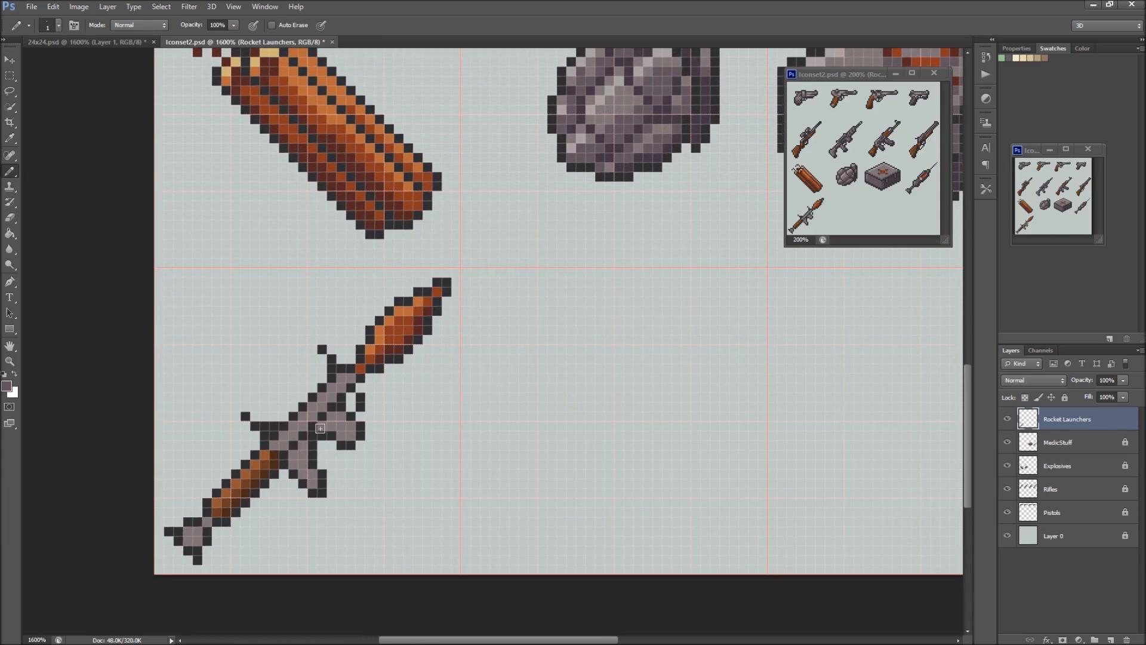
key(g)
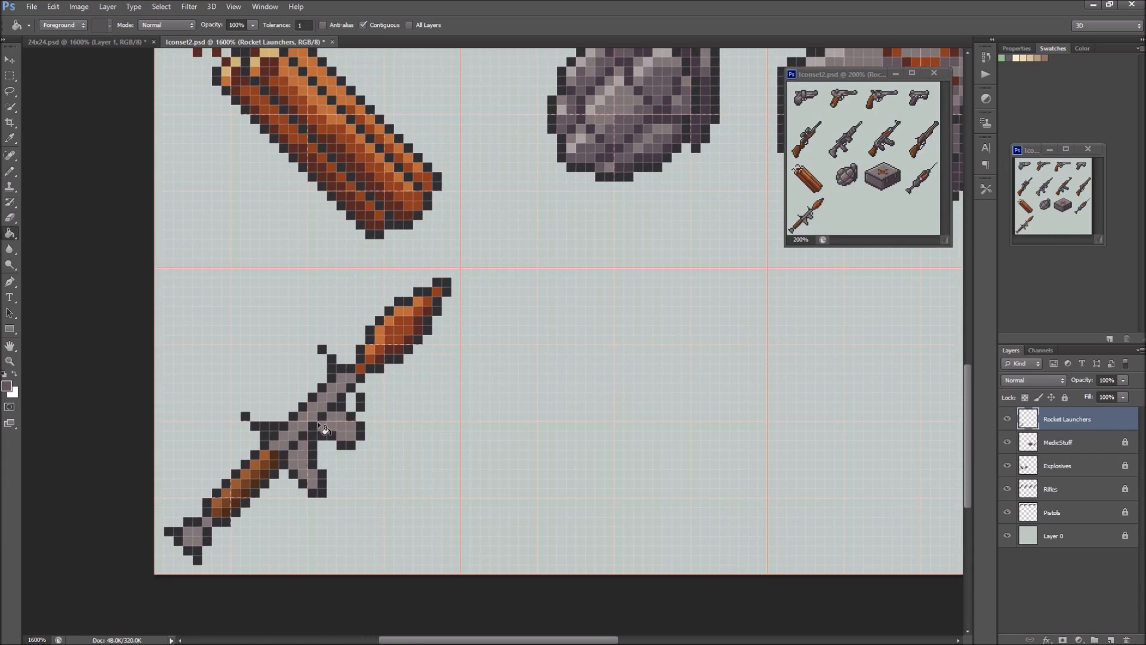
click(329, 425)
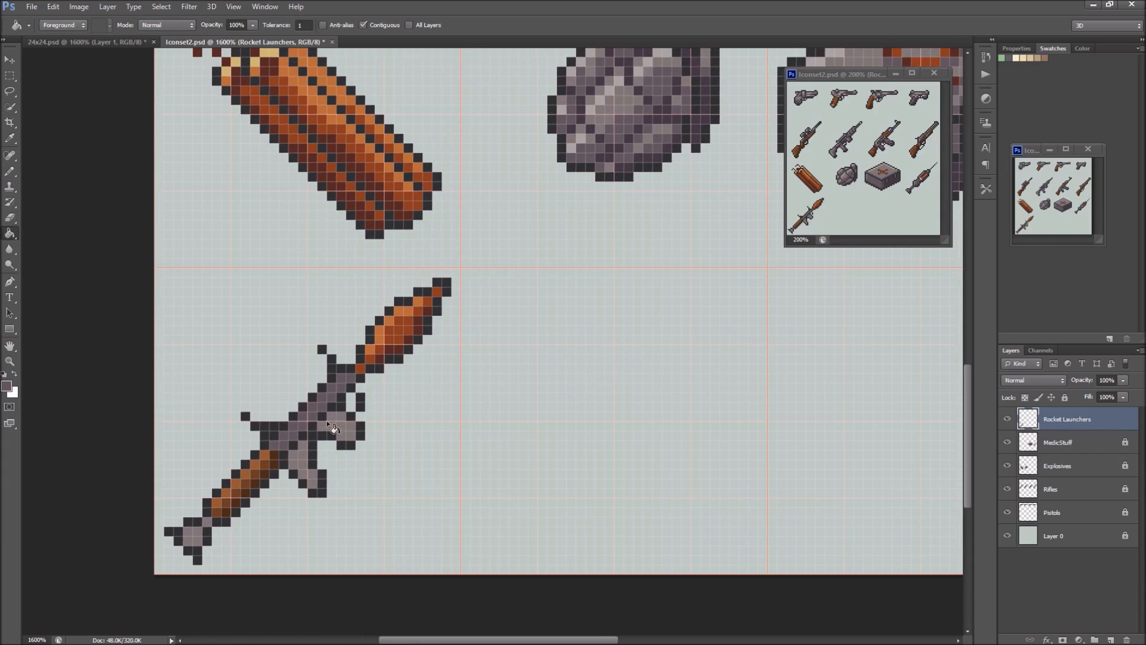
click(332, 429)
click(305, 468)
click(195, 536)
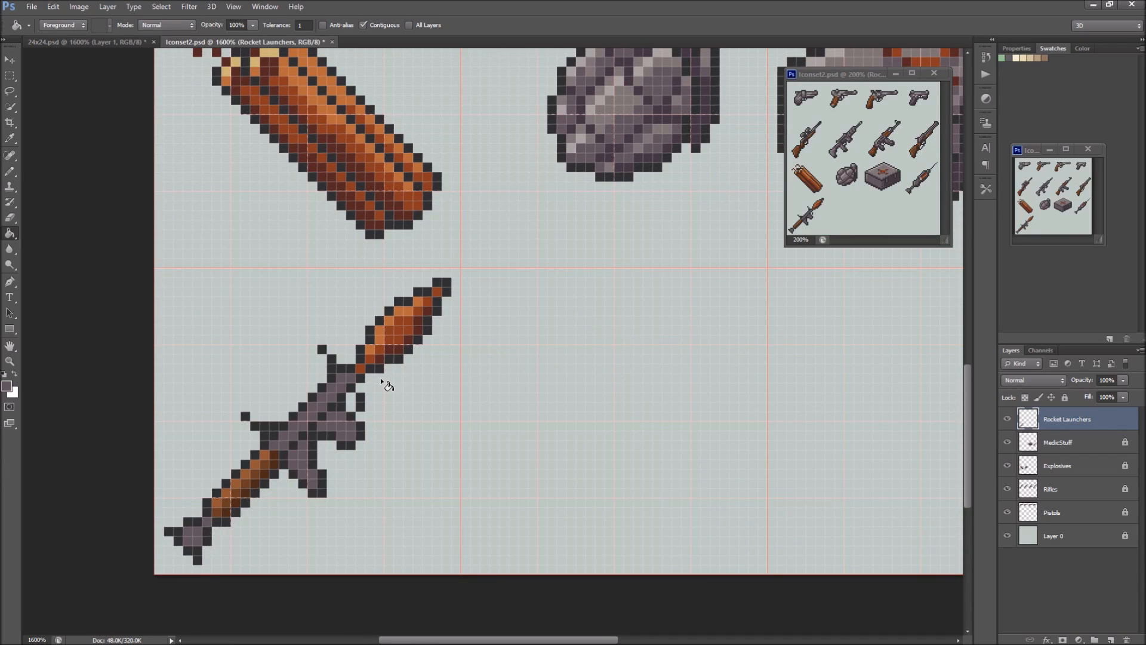
key(b)
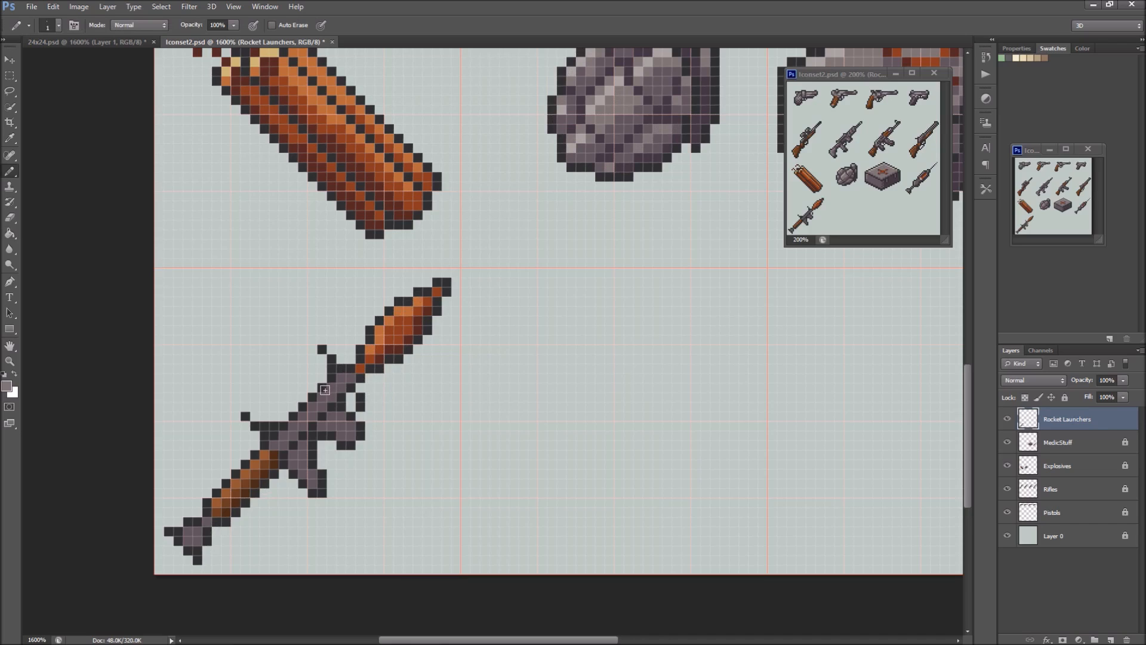
click(302, 416)
Erase the rear sight and redraw it one pixel lower in the dark outline colour
key(e)
drag(245, 416, 270, 428)
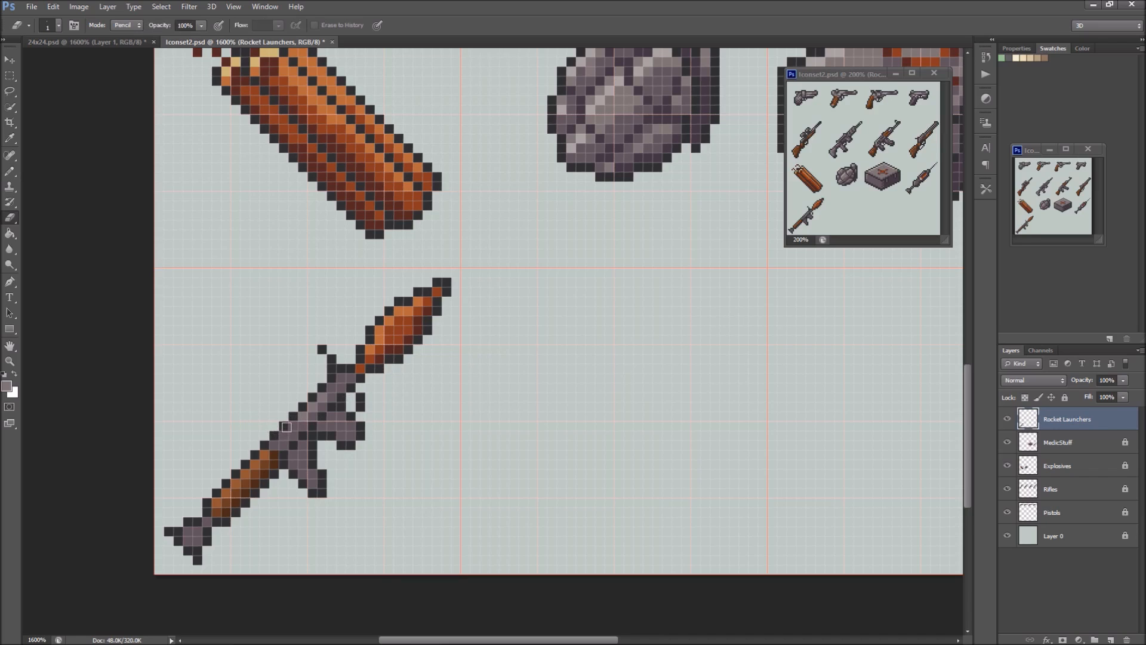
key(b)
alt+click(276, 427)
click(263, 434)
click(255, 435)
click(245, 425)
click(254, 445)
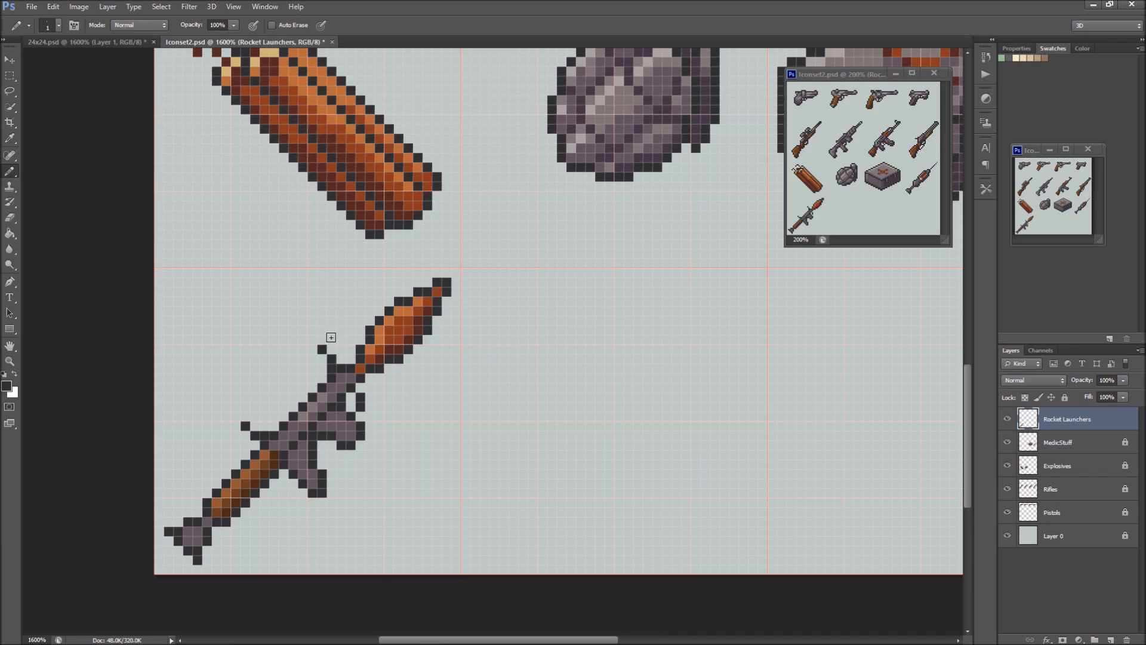
Shade the undersides of the metal tube and grips with the dark purple sampled from the grenade
alt+click(291, 423)
alt+click(661, 106)
click(294, 446)
click(300, 437)
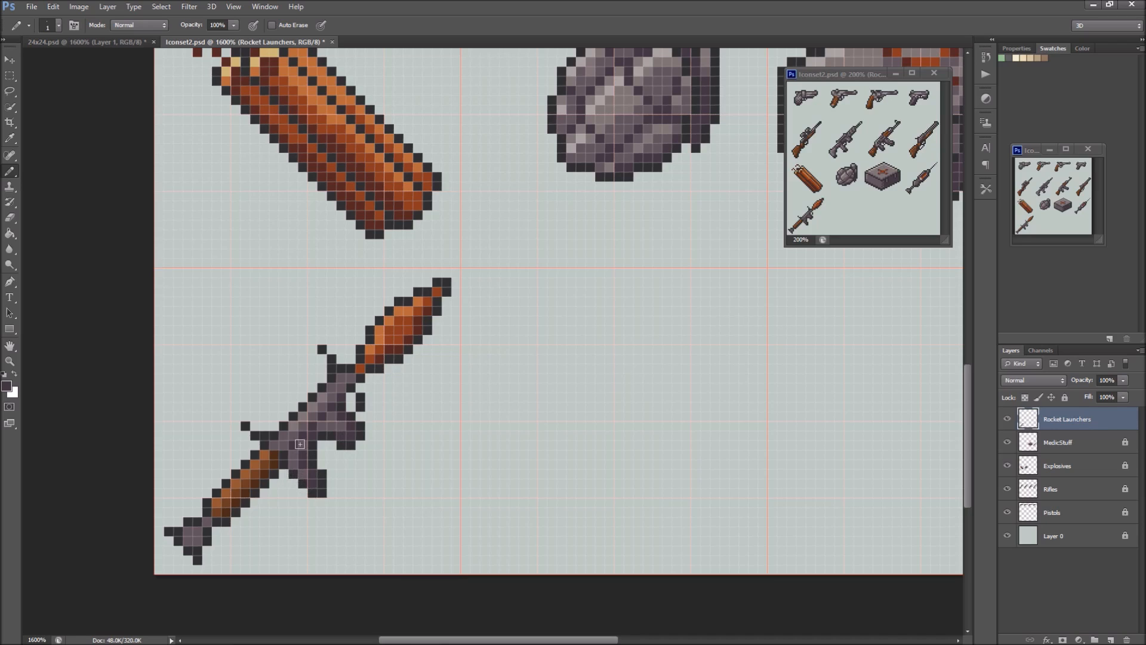
Blend sampled grey tones into the metal tube where it meets the trigger grip and near the muzzle
alt+click(329, 425)
alt+click(291, 442)
click(284, 444)
alt+click(292, 426)
click(284, 436)
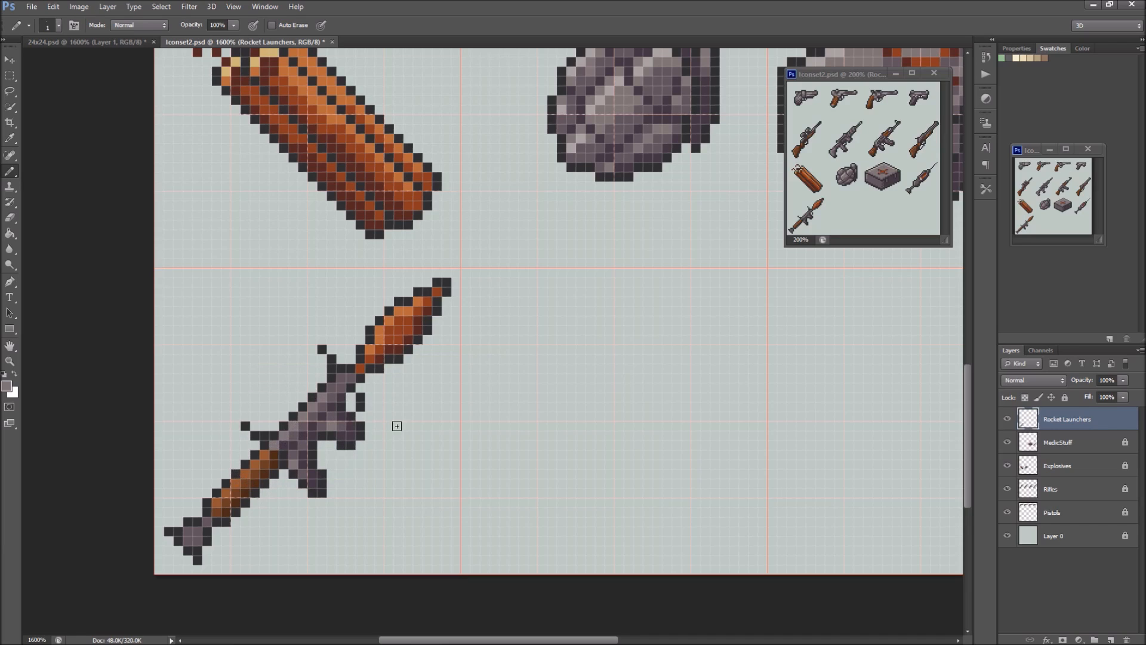
alt+click(298, 437)
alt+click(341, 405)
click(354, 378)
alt+click(284, 435)
Highlight the metal tube with the light grey sampled from the grenade, comparing it with the pistol and rifle icons
alt+click(563, 108)
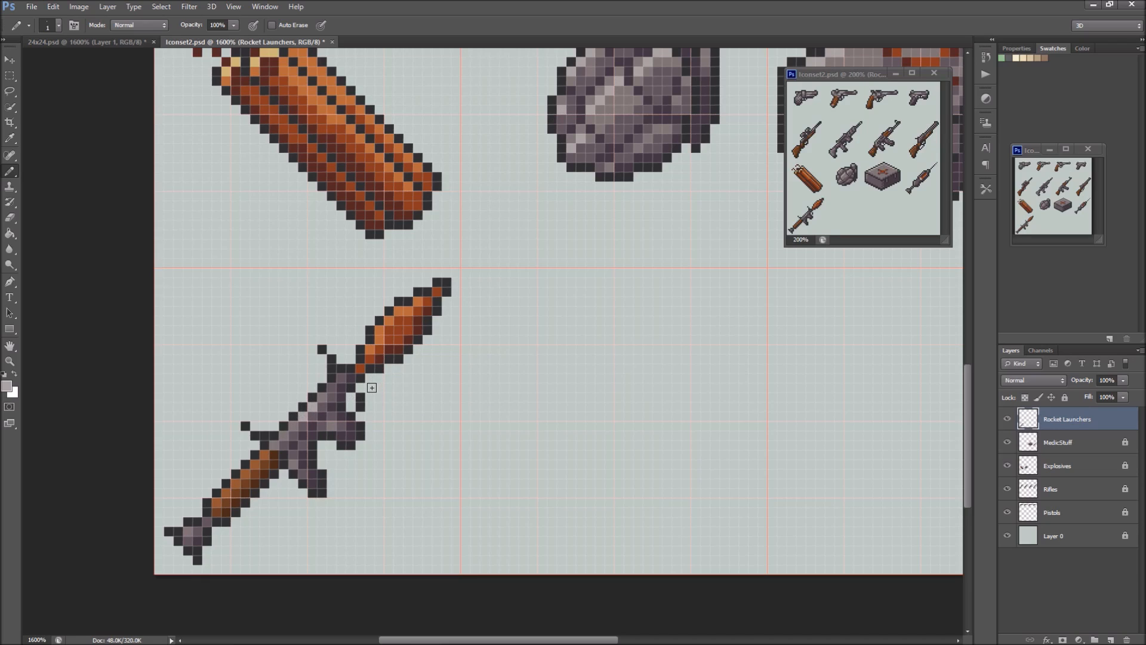
drag(482, 139, 506, 460)
drag(471, 218, 360, 364)
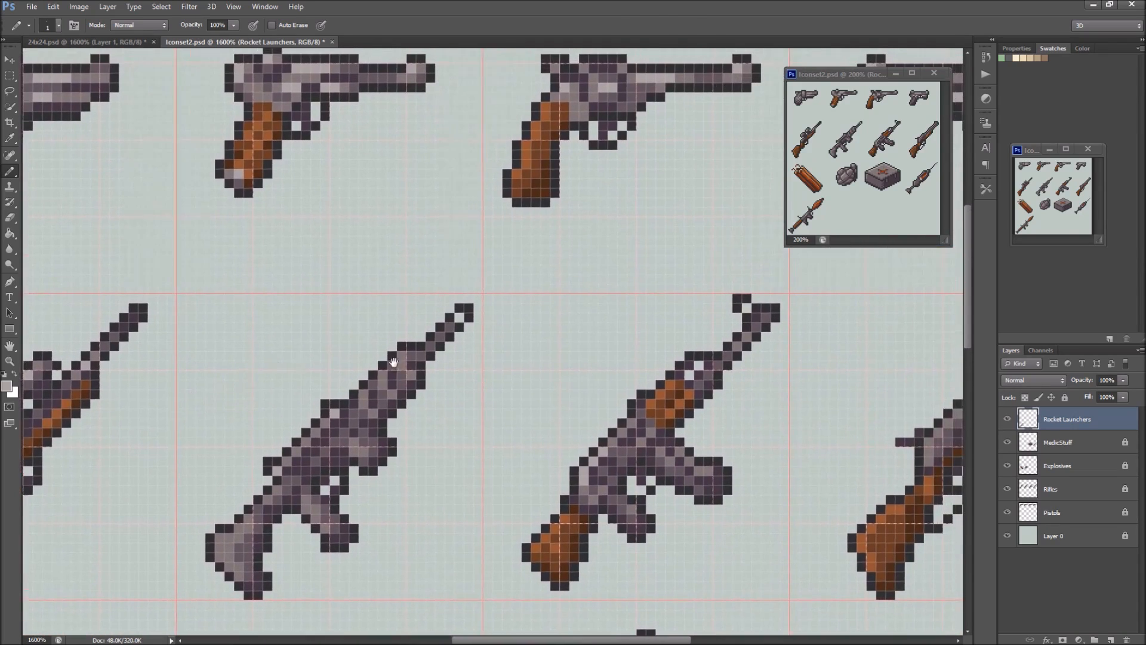
drag(387, 239, 484, 131)
drag(300, 597, 333, 240)
drag(394, 460, 566, 248)
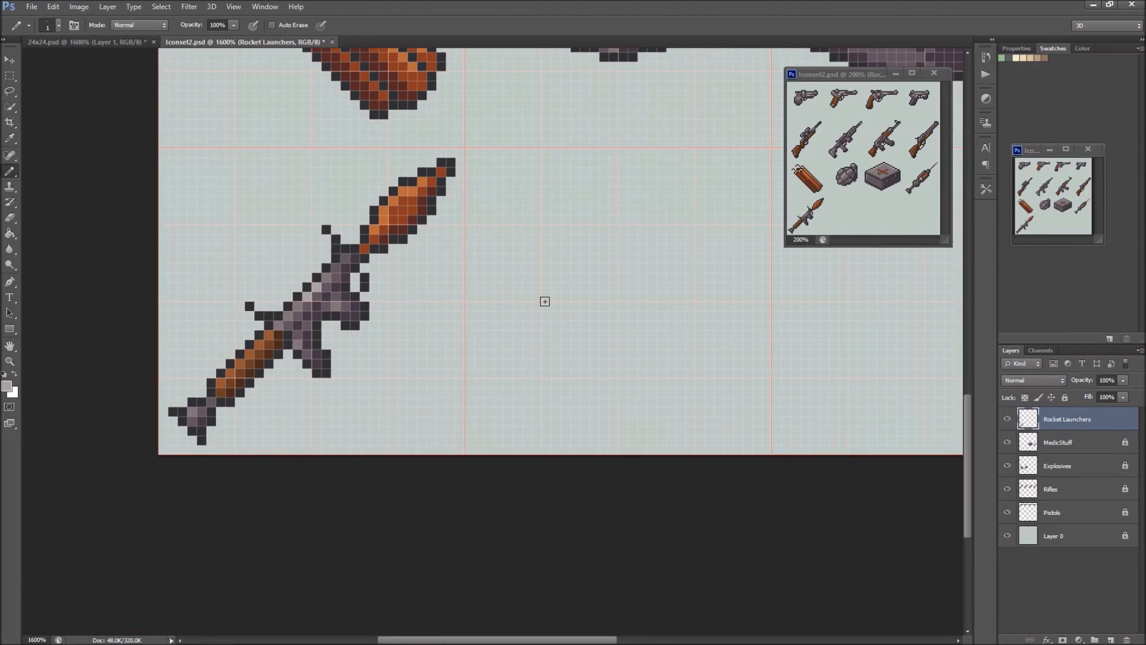
Outline the rounded muzzle of a second launcher in the empty neighbouring cell, using the dark outline colour sampled from the first launcher
mouse_move(619, 269)
mouse_down()
mouse_move(431, 239)
mouse_move(453, 274)
mouse_up()
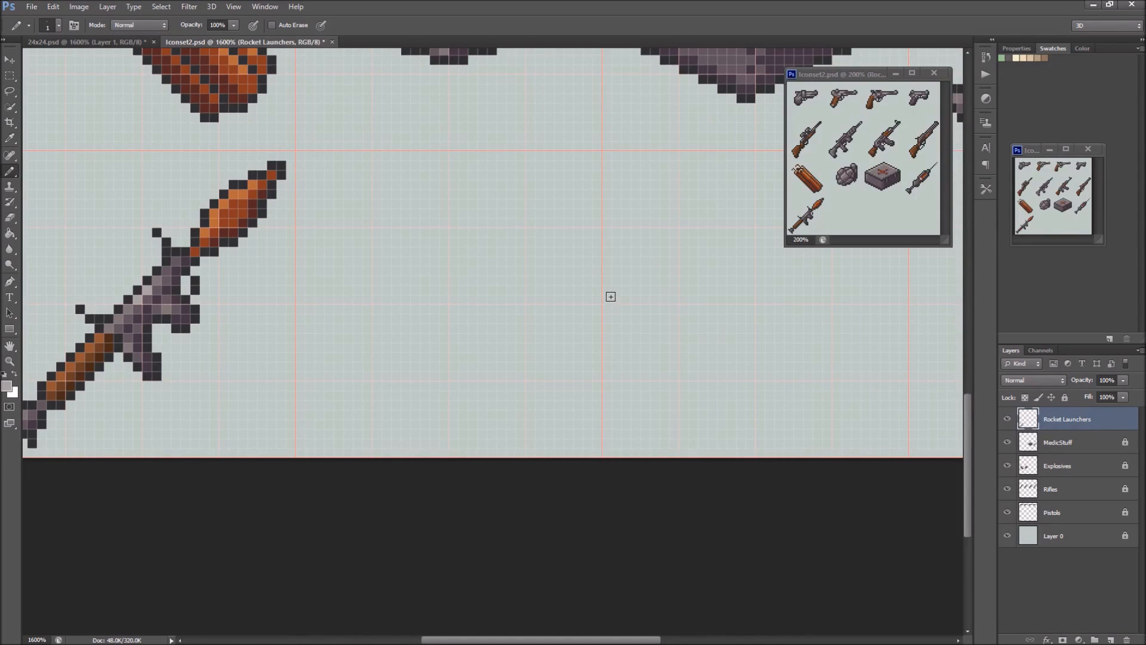
alt+click(237, 180)
drag(559, 175, 540, 175)
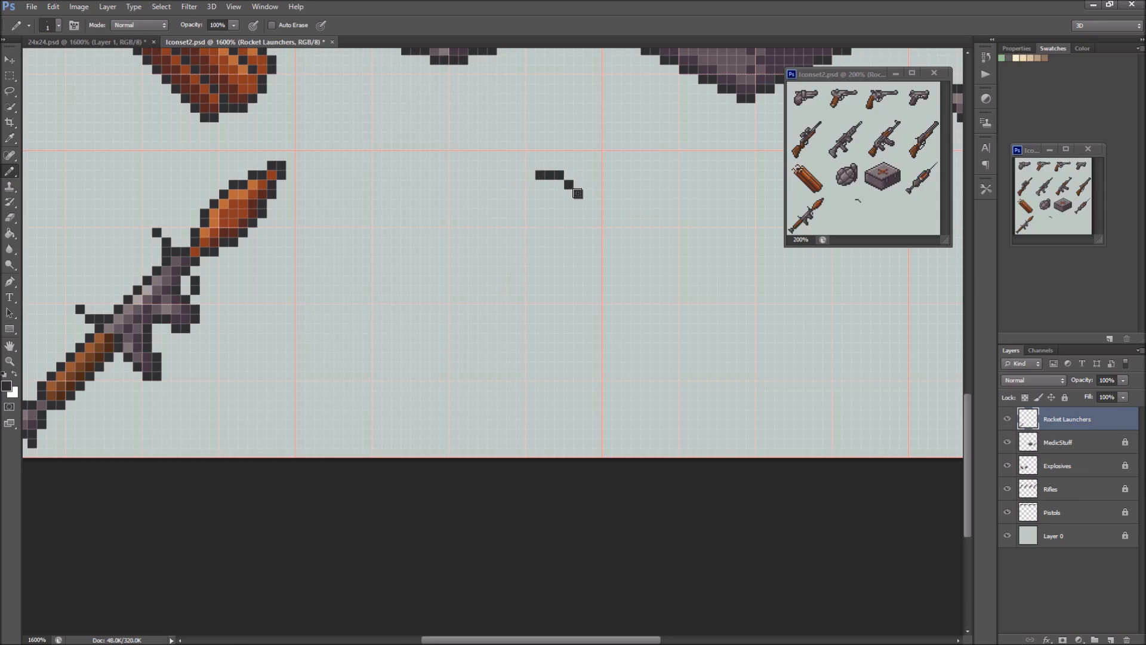
click(586, 206)
click(577, 205)
click(578, 213)
click(530, 185)
click(530, 194)
drag(569, 223, 560, 223)
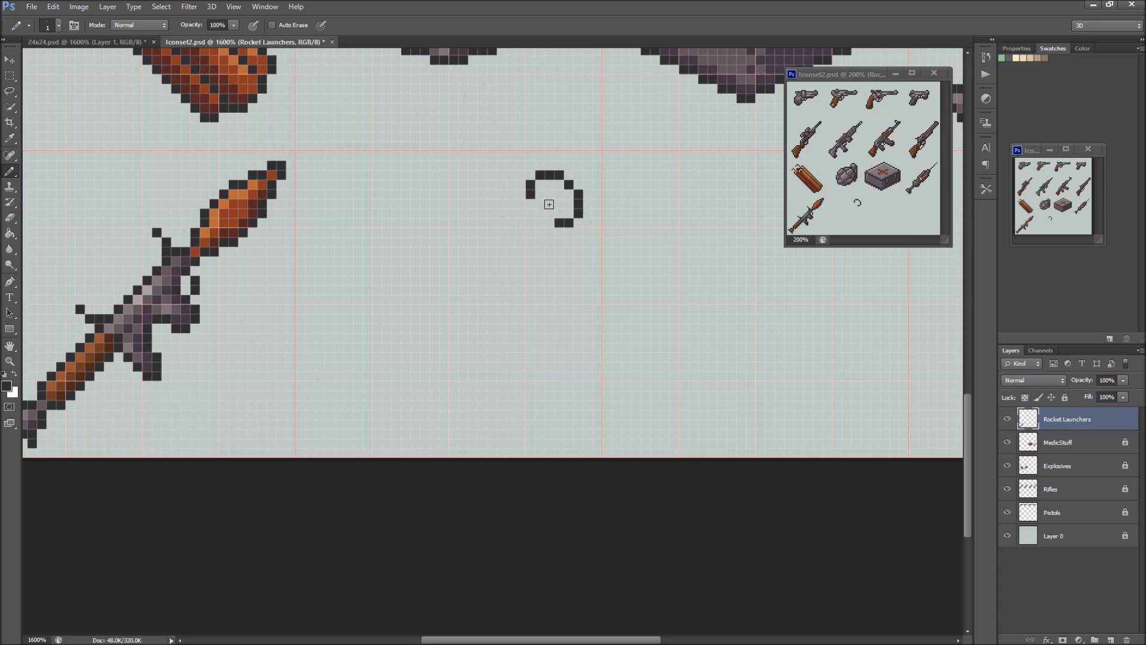
click(569, 184)
click(540, 204)
click(549, 213)
Draw the second launcher's two parallel diagonal tube edges and outline its flared rear end, erasing the stray inner pixel
drag(519, 211, 343, 379)
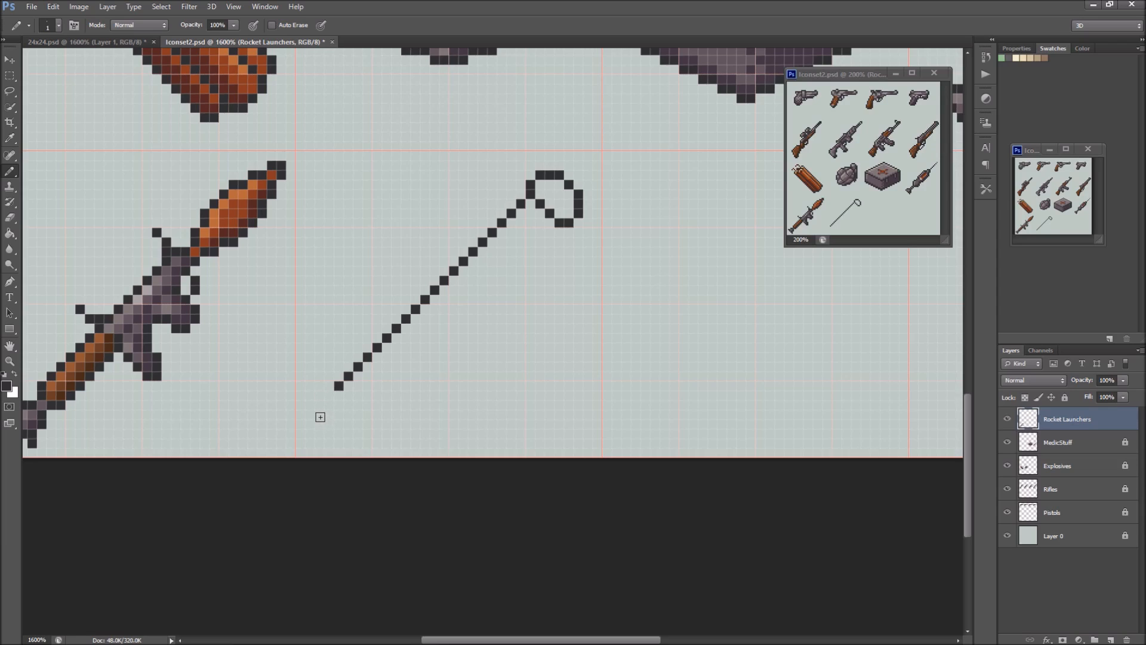
drag(320, 393, 341, 434)
mouse_move(320, 386)
mouse_down()
mouse_move(338, 425)
mouse_move(366, 435)
mouse_up()
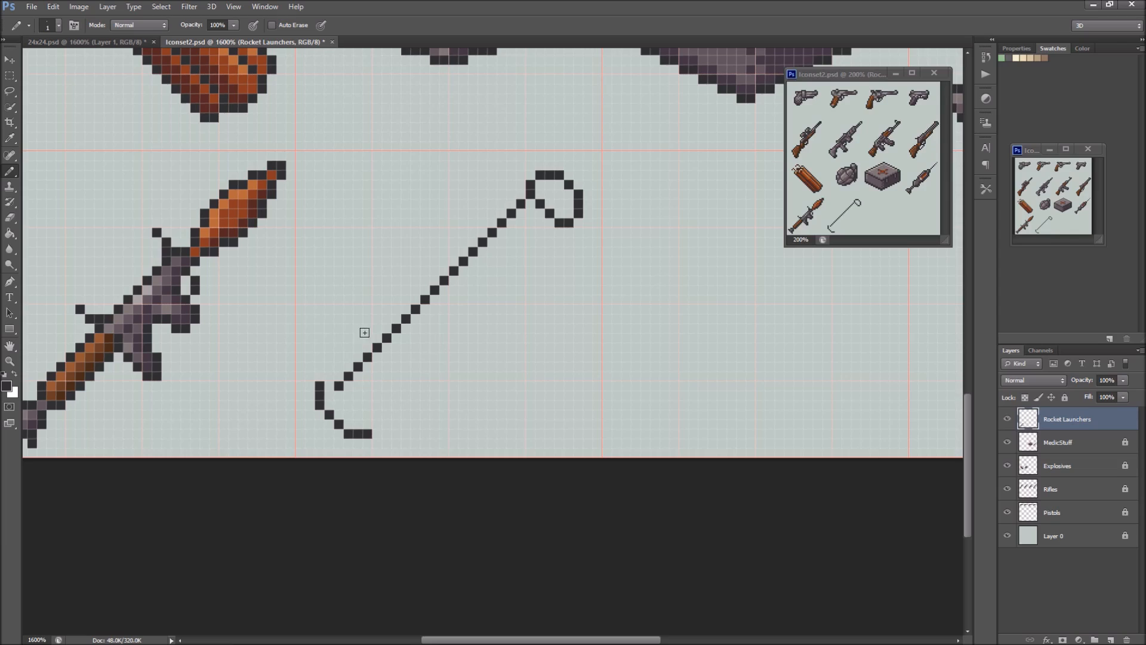
drag(329, 376, 339, 376)
drag(376, 423, 376, 403)
drag(358, 388, 378, 397)
key(e)
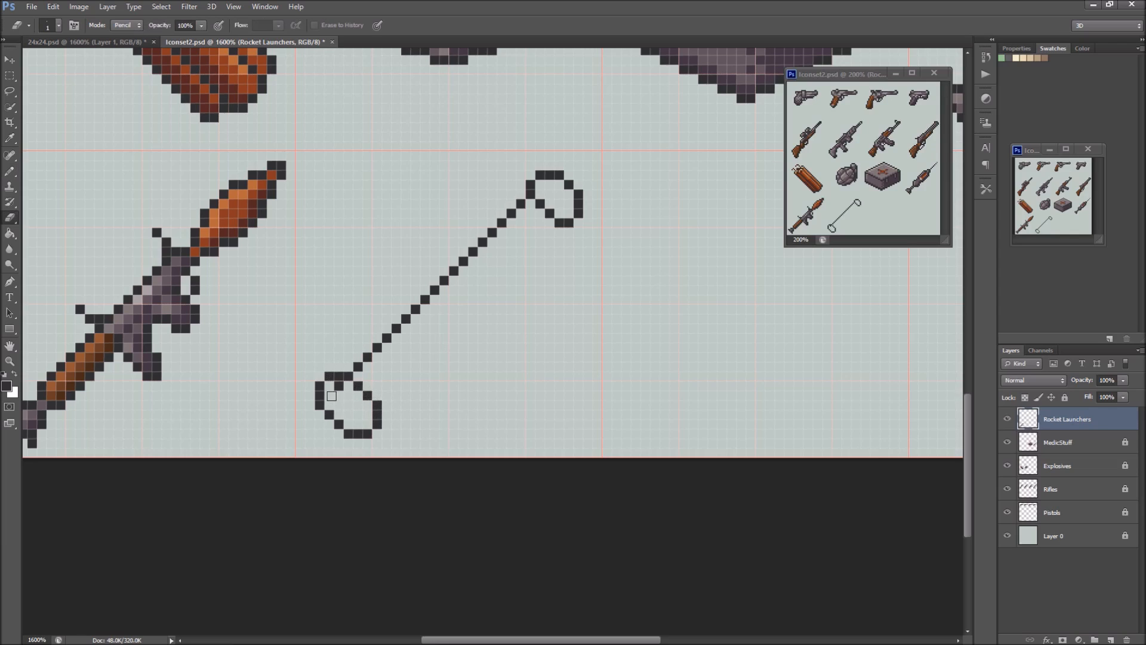
key(b)
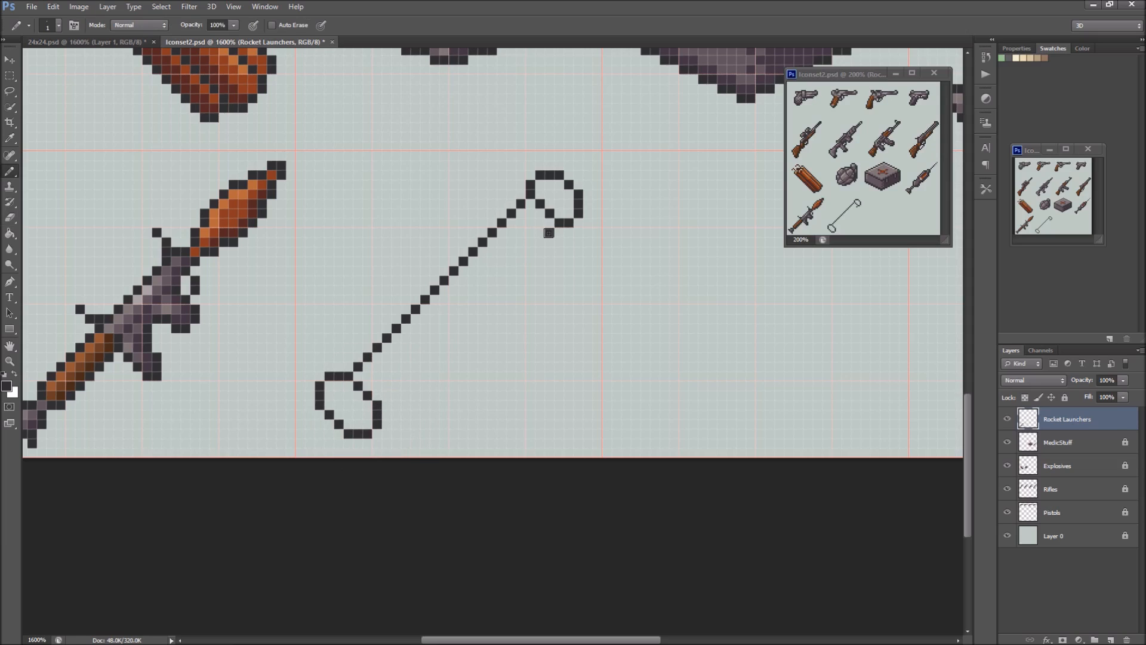
shift+click(387, 395)
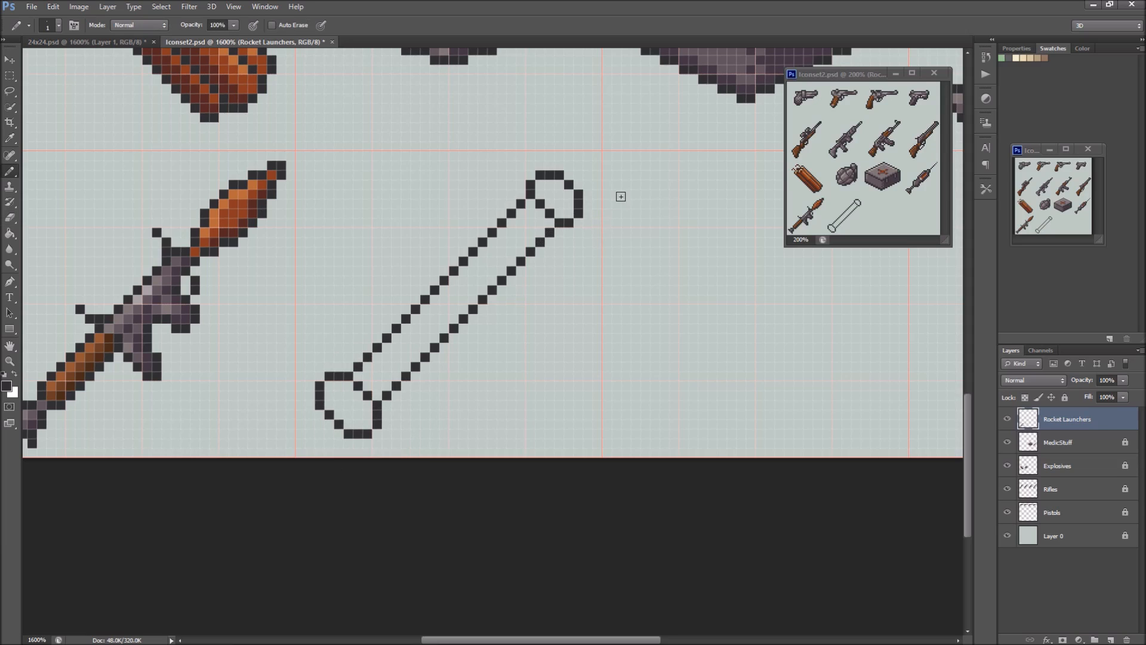
Outline a small sight protruding from the tube's upper edge just behind the muzzle
mouse_move(572, 251)
mouse_down()
mouse_move(563, 276)
mouse_move(578, 224)
mouse_up()
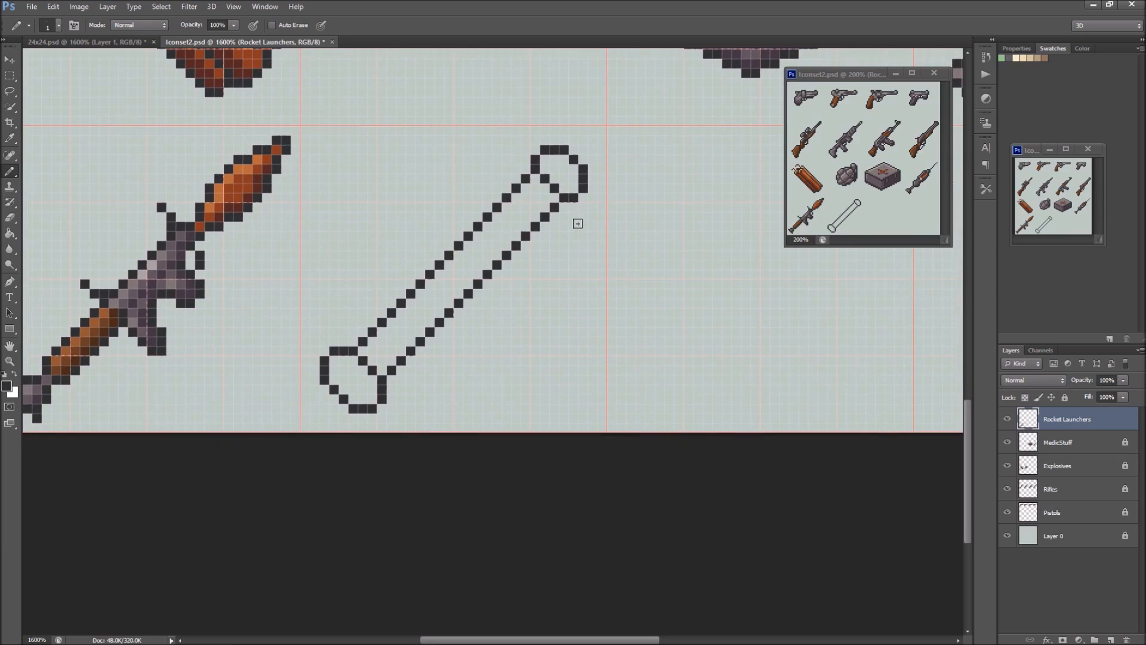
click(517, 178)
click(496, 196)
click(487, 187)
click(467, 168)
click(461, 178)
click(469, 188)
click(477, 197)
click(487, 207)
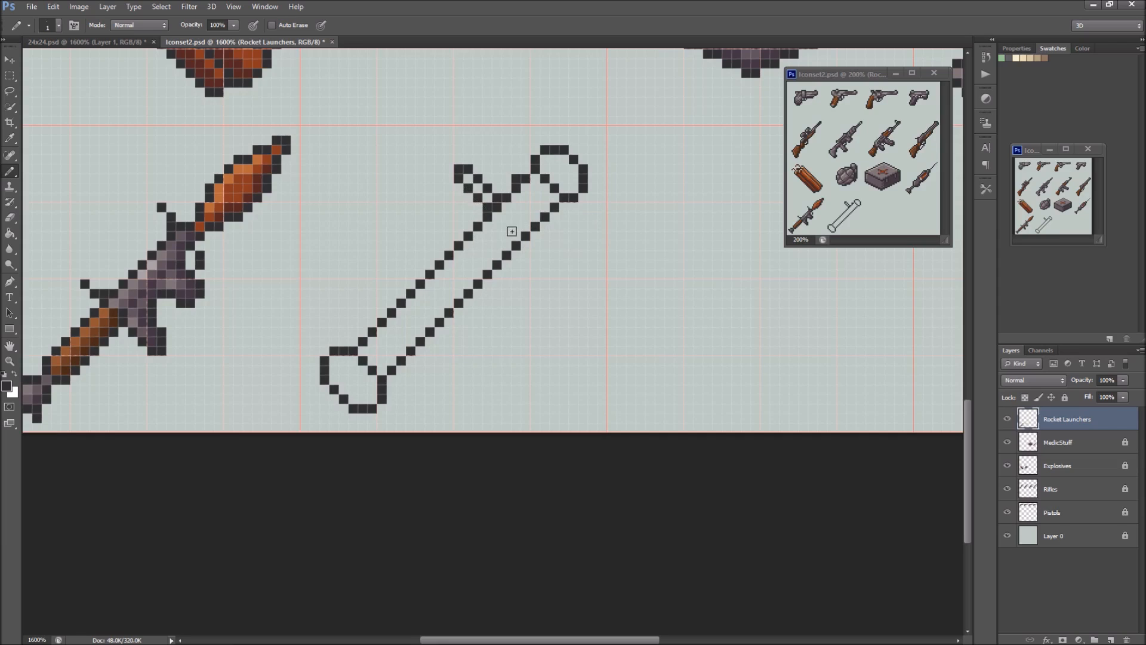
Thicken the outline near both tube ends and widen the tube's middle into a raised band, erasing the surplus inner pixels
click(553, 217)
click(362, 331)
click(439, 255)
click(430, 265)
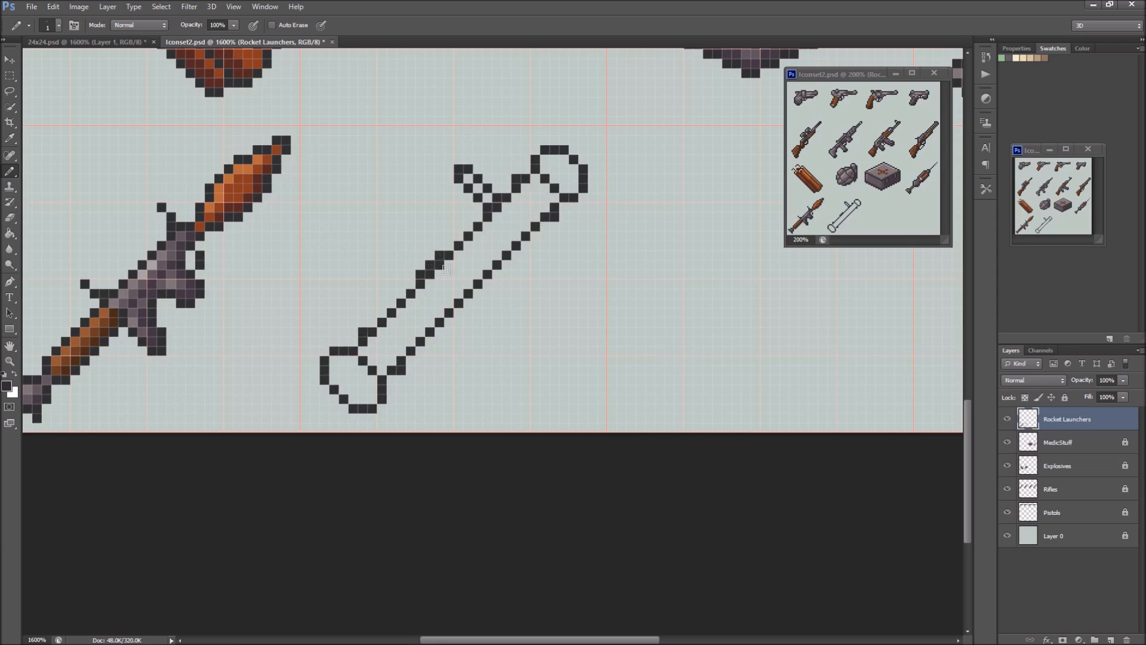
click(476, 295)
drag(457, 313, 475, 299)
key(e)
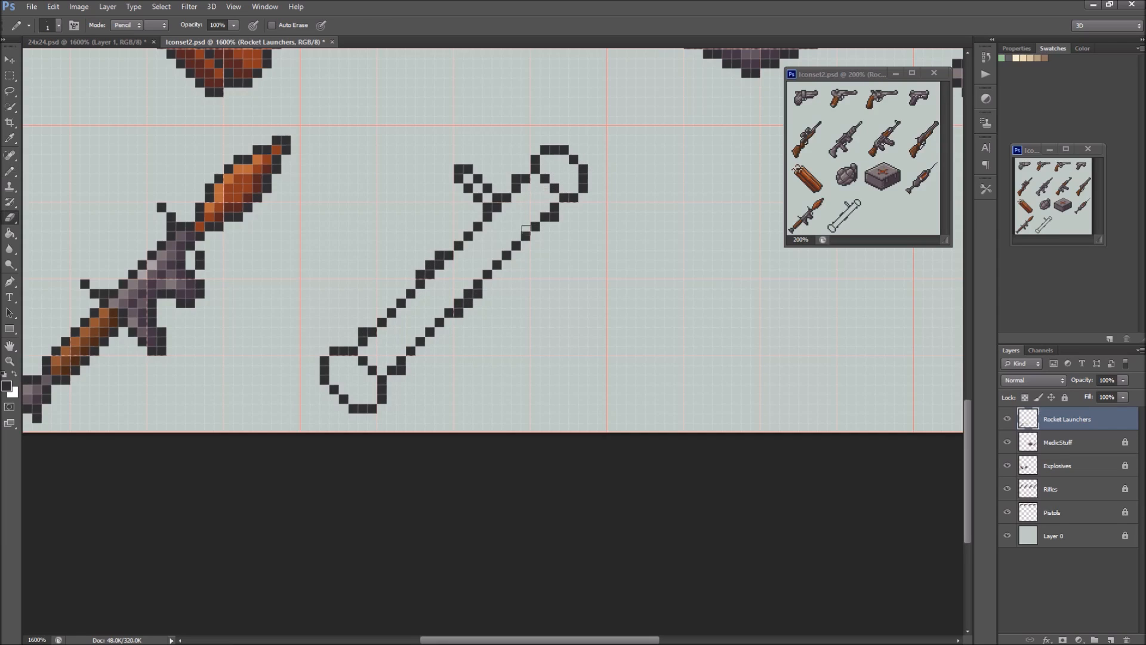
click(429, 275)
click(466, 291)
click(457, 302)
Draw crosswise divider lines for the rear collar and for both ends of the raised middle band
key(b)
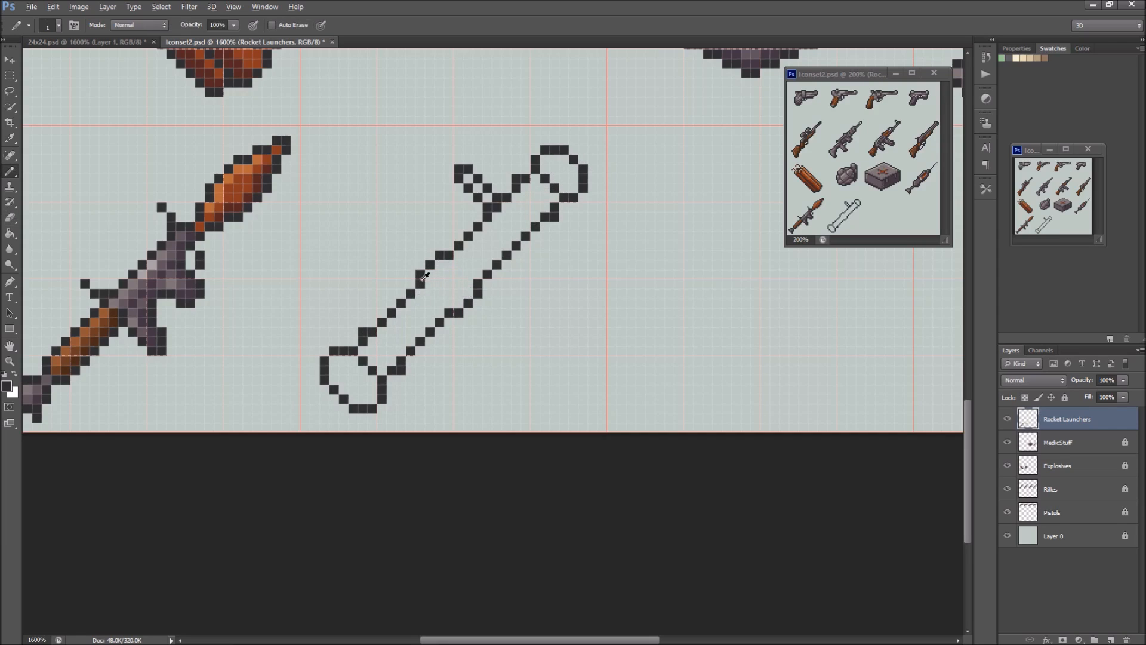
click(381, 341)
click(391, 351)
click(372, 351)
click(381, 360)
click(430, 293)
click(439, 302)
click(458, 264)
click(467, 274)
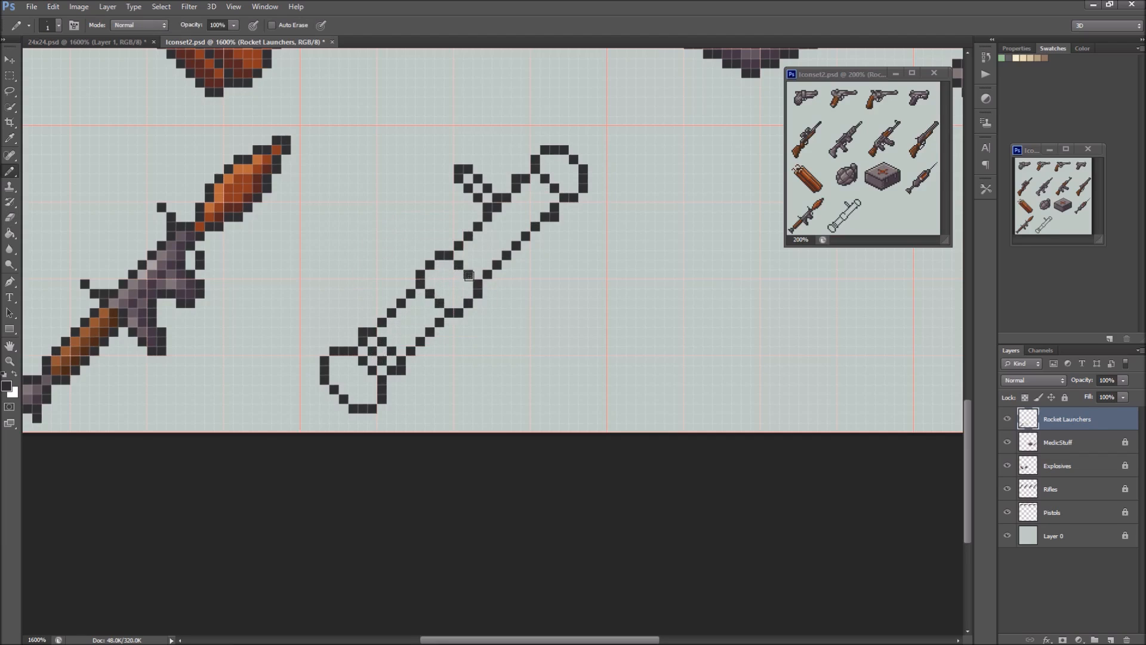
Draw the crosswise divider lines of the front collar behind the muzzle and fill in the outline by the sight base
click(525, 197)
click(534, 207)
click(534, 187)
click(547, 196)
click(477, 284)
click(485, 218)
Outline a curved grip hanging below the front part of the second launcher's tube
click(545, 236)
click(554, 245)
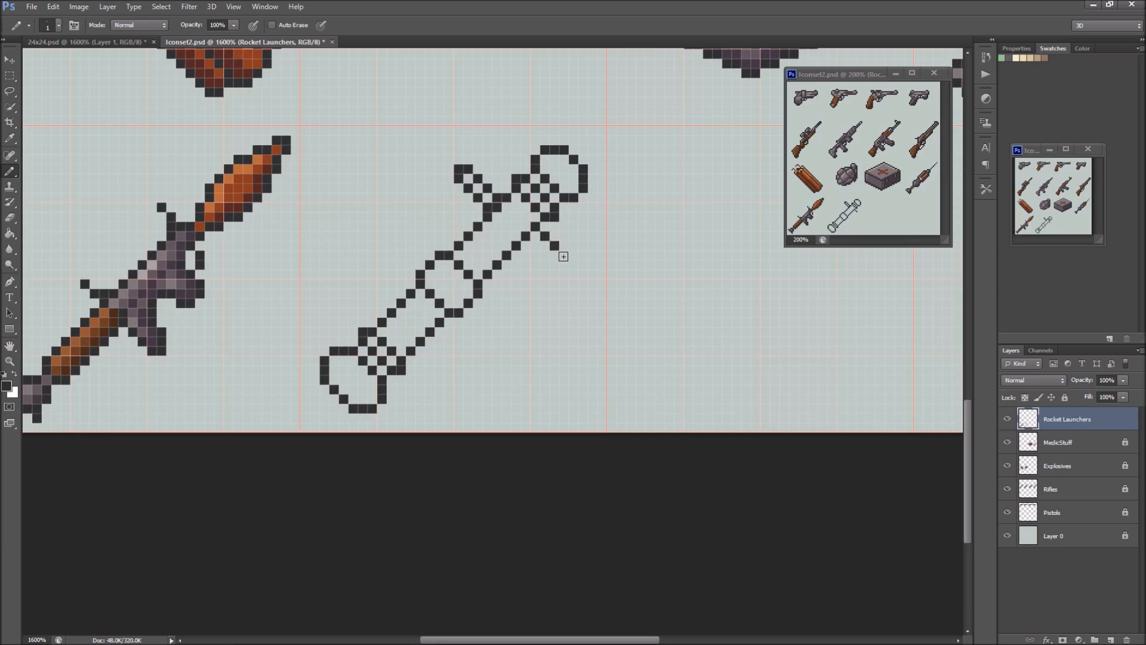
click(570, 263)
click(573, 264)
click(574, 277)
click(564, 293)
click(554, 303)
click(542, 301)
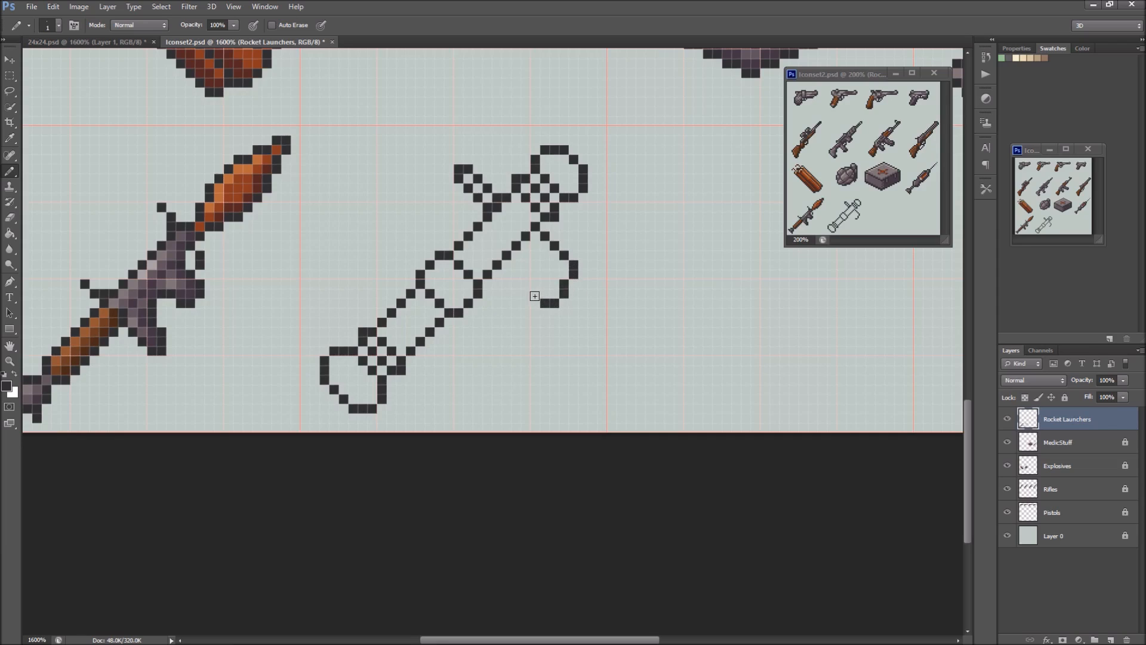
drag(535, 293, 537, 289)
Narrow the grip outline and add mounting bracket pixels across the tube between the sight and the grip
key(e)
mouse_move(569, 258)
mouse_down()
mouse_move(575, 274)
mouse_move(521, 252)
mouse_up()
key(b)
click(506, 236)
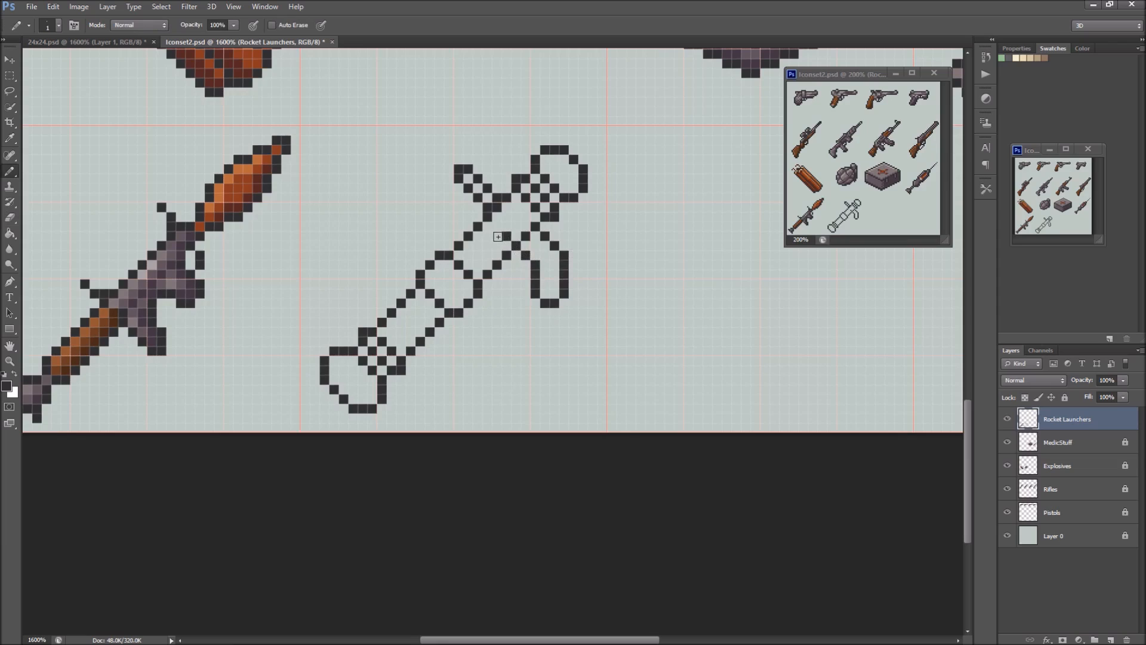
click(487, 226)
click(505, 216)
key(ctrl+z)
click(506, 208)
Shorten the grip outline and draw a small curved guard in front of it
key(e)
mouse_move(561, 259)
mouse_down()
mouse_move(565, 273)
mouse_move(534, 303)
mouse_move(554, 284)
mouse_up()
key(b)
key(e)
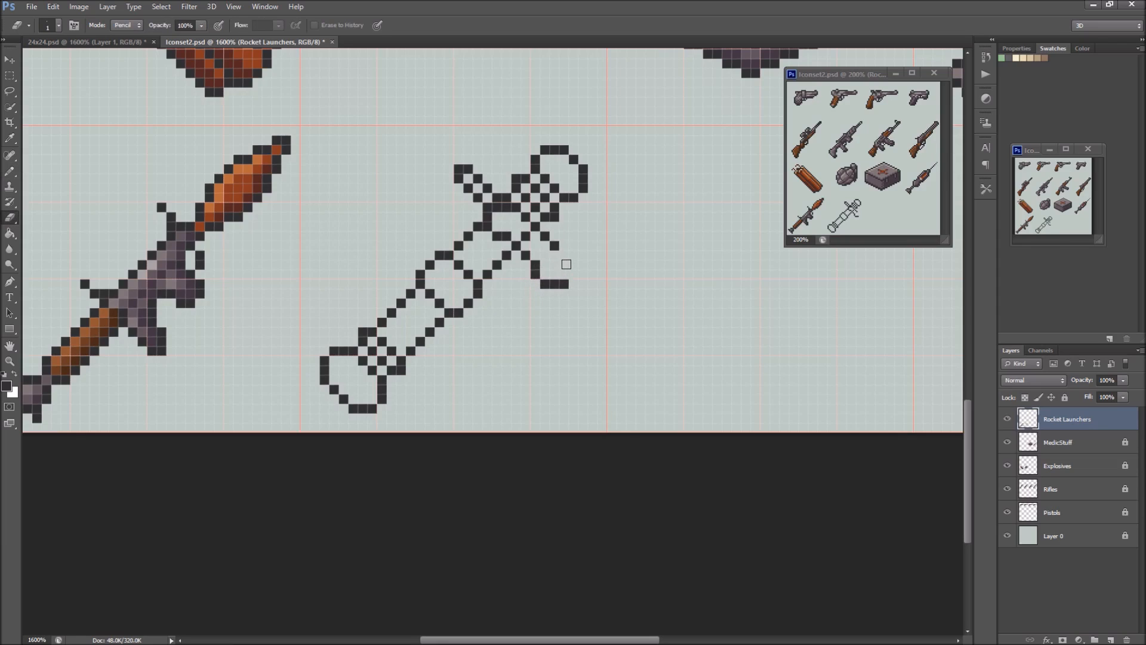
key(b)
click(564, 255)
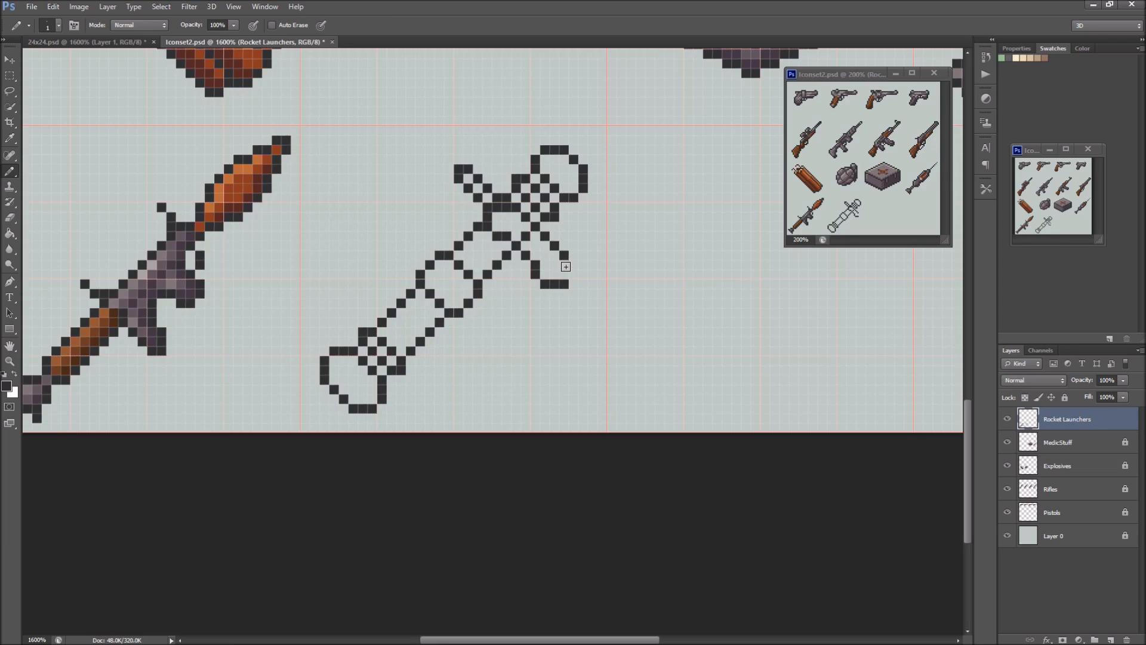
drag(565, 267, 565, 276)
click(565, 237)
mouse_move(572, 236)
mouse_down()
mouse_move(583, 248)
mouse_move(573, 264)
mouse_up()
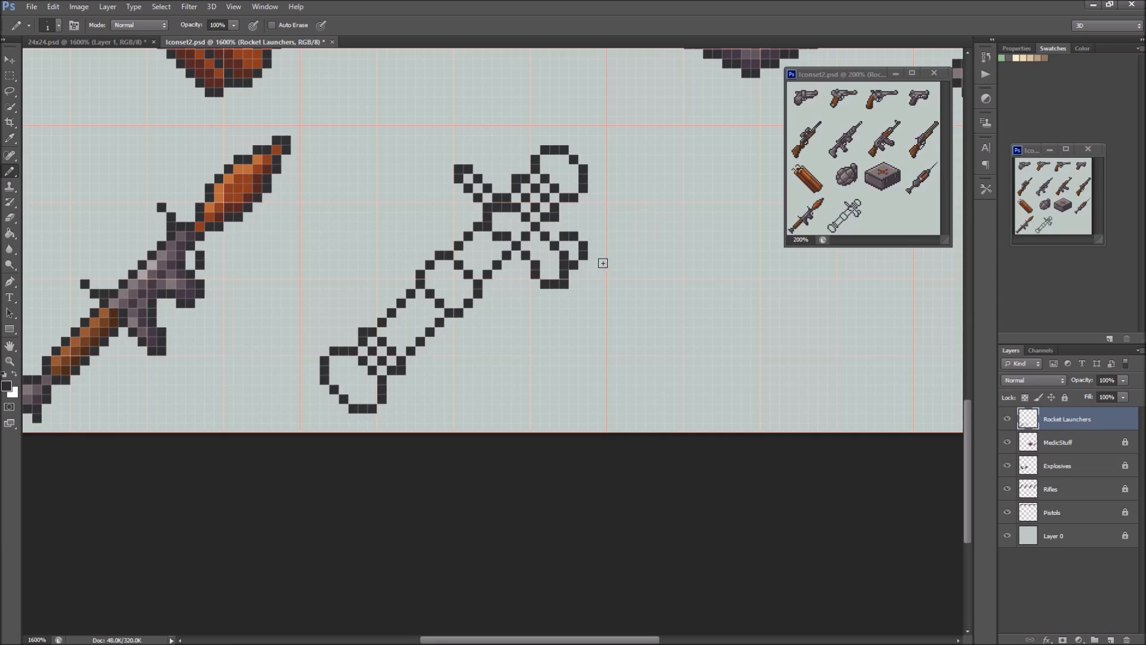
Try thickening the inner edge of the second launcher's grip, then erase the extra pixels to restore an open guard outline
drag(574, 273, 575, 283)
key(e)
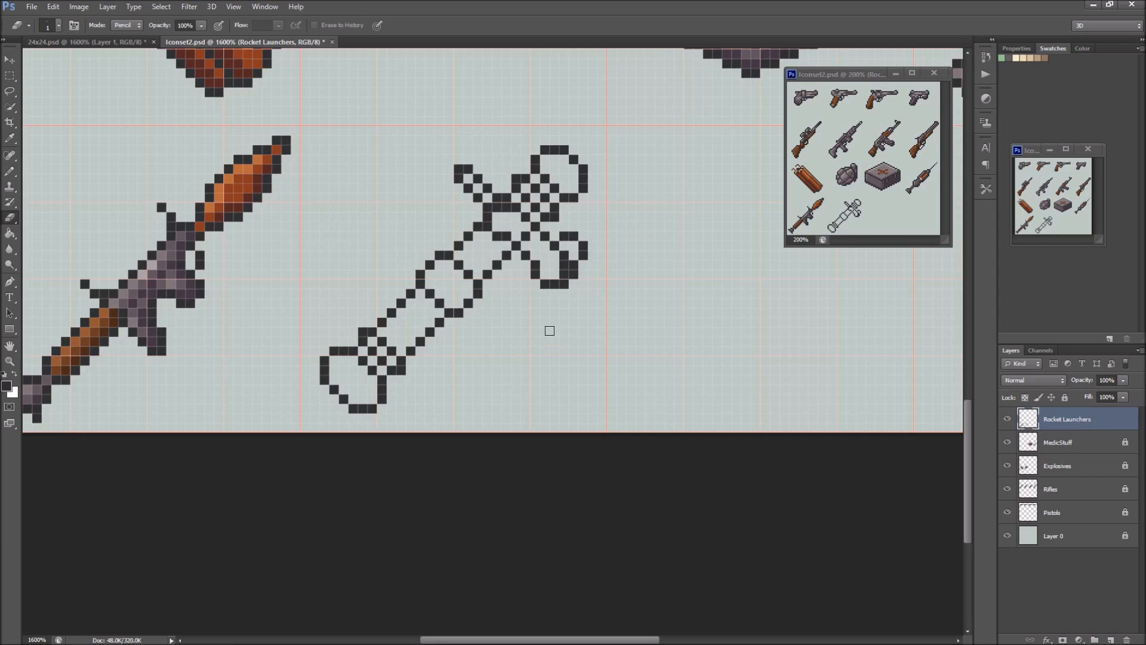
drag(563, 274, 561, 269)
click(582, 256)
Draw a small rear sight outline on the tube's upper edge just ahead of the second launcher's rear flare
key(b)
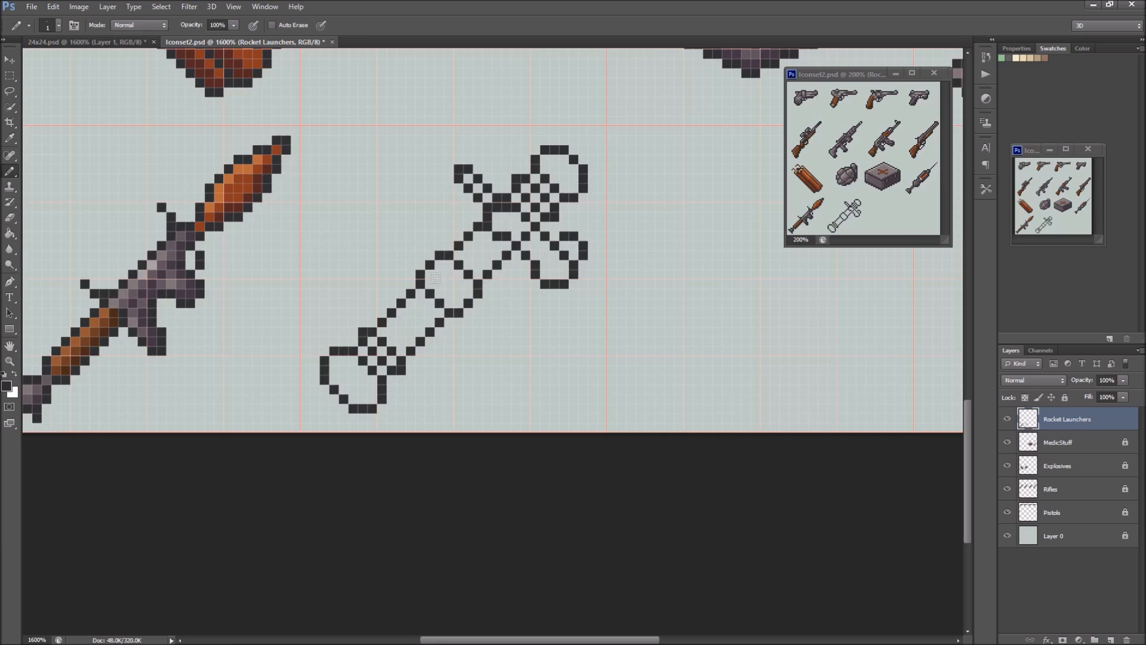
click(375, 330)
mouse_move(381, 312)
mouse_down()
mouse_move(364, 310)
mouse_move(373, 322)
mouse_up()
Fill the second launcher's muzzle, rear flare, outer tube sections and front collar ring with dark grey sampled from the first launcher
alt+click(377, 251)
scroll(393, 246, left, 2)
alt+click(254, 282)
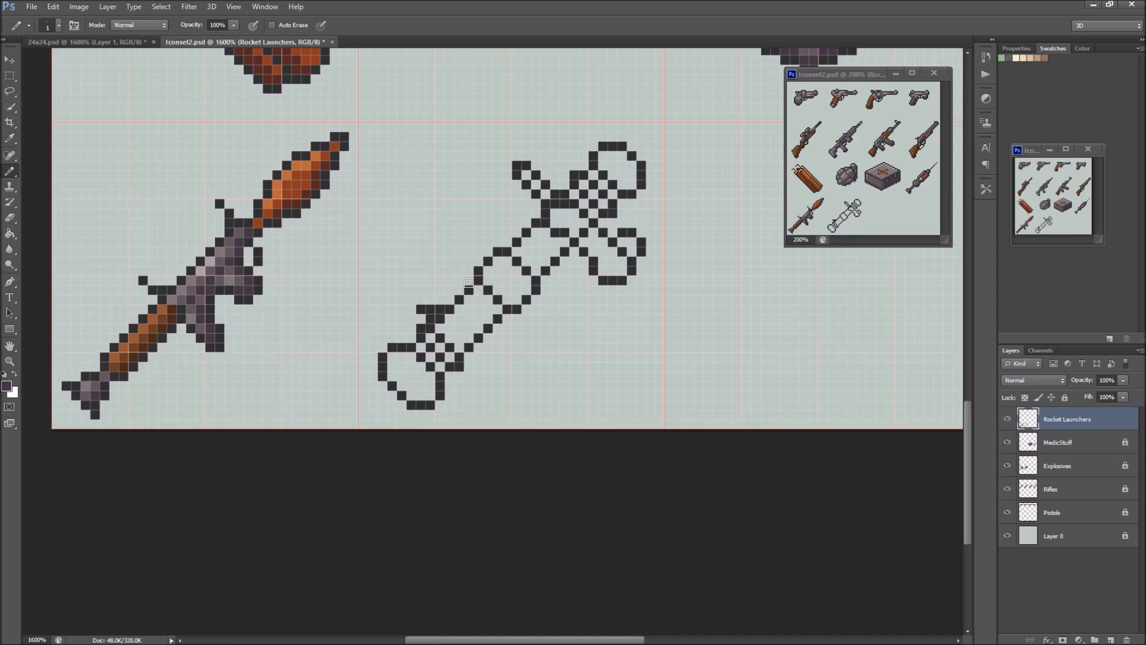
key(g)
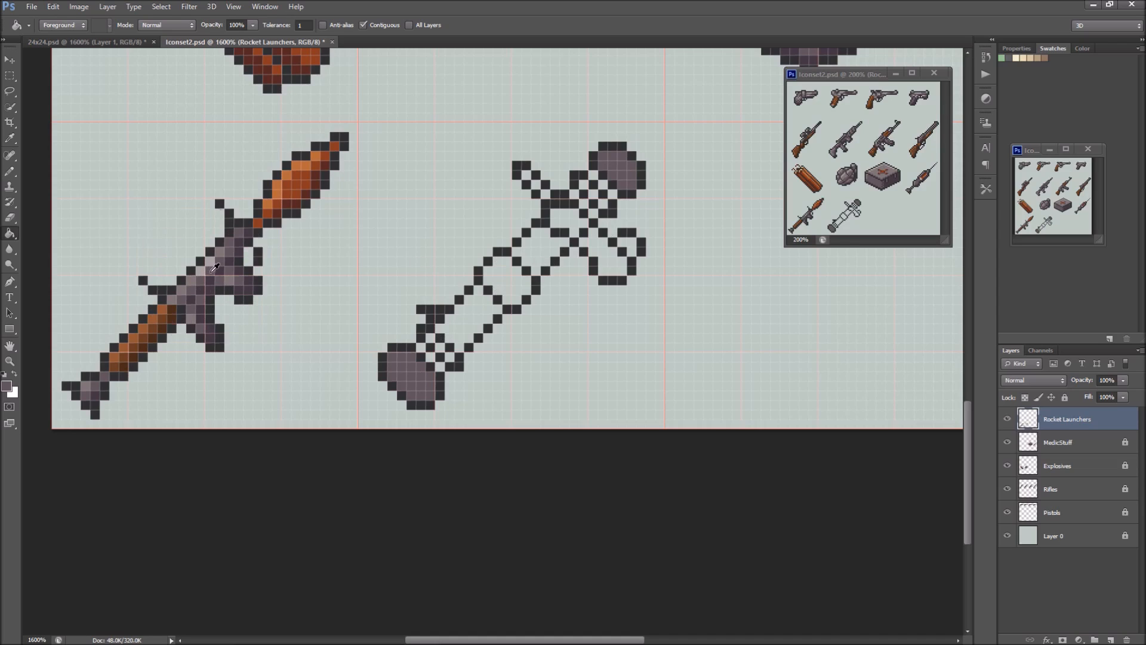
click(493, 320)
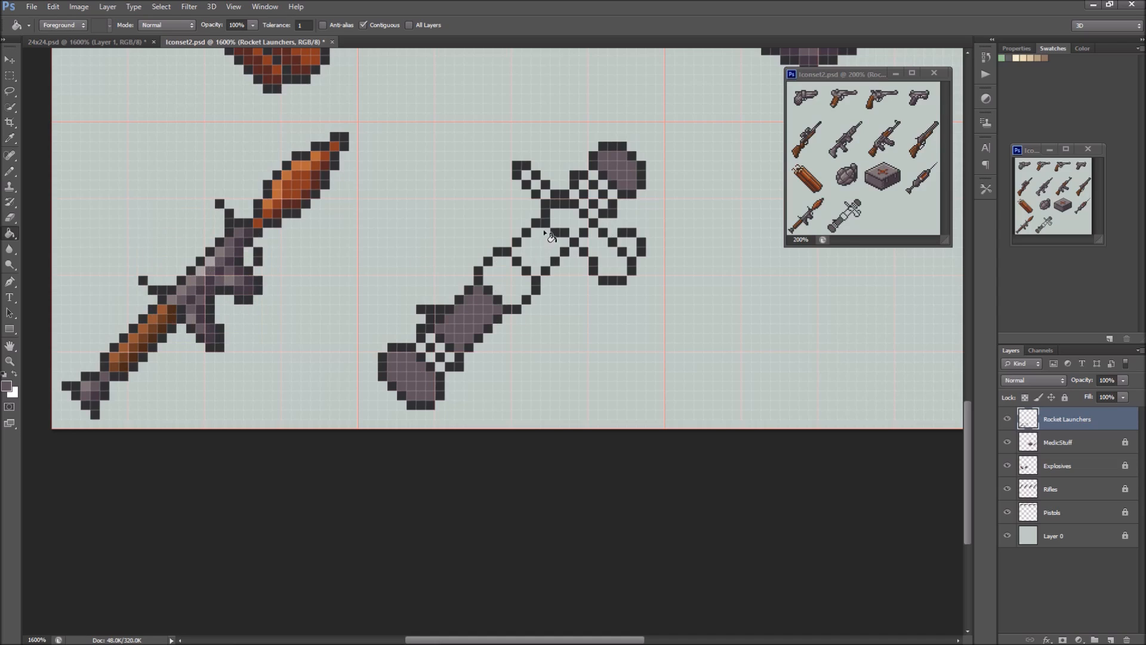
click(588, 210)
key(ctrl+z)
click(594, 215)
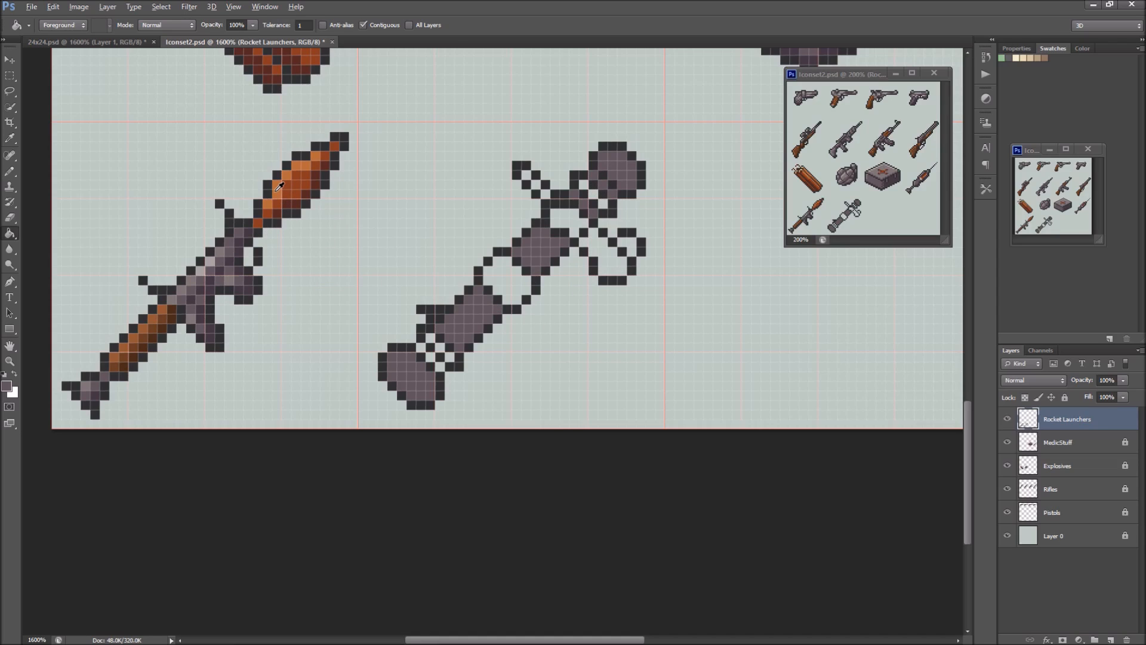
Fill the curved grip with brown sampled from the first launcher's wooden section and check that colour's values
alt+click(155, 324)
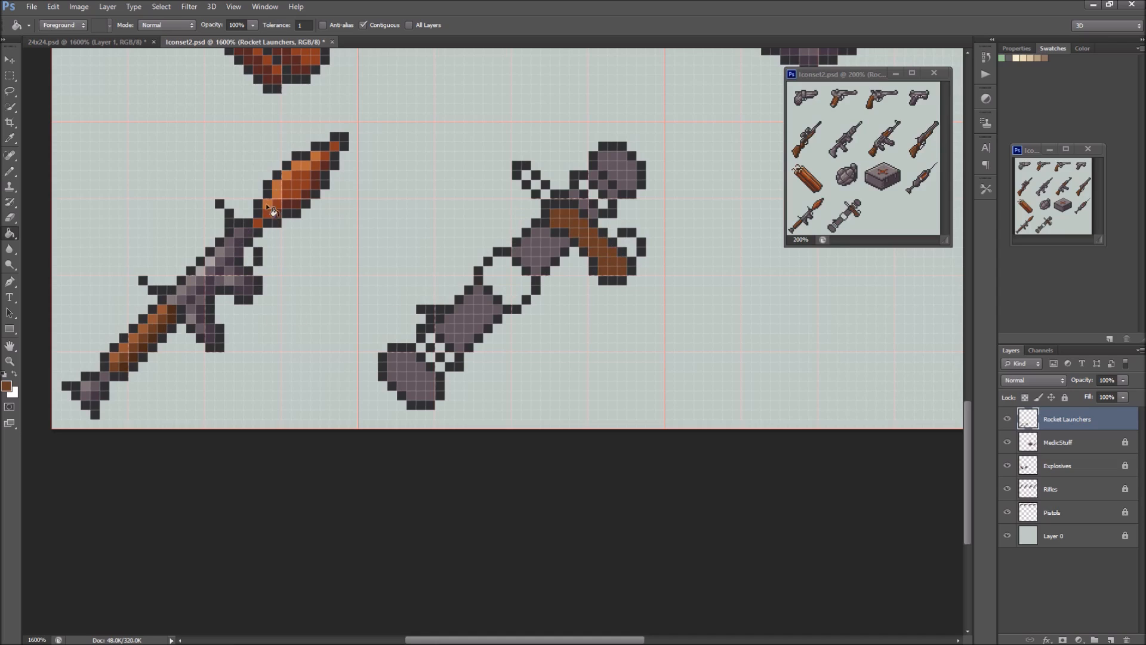
mouse_move(461, 187)
mouse_down()
mouse_move(443, 253)
mouse_move(455, 210)
mouse_move(477, 193)
mouse_up()
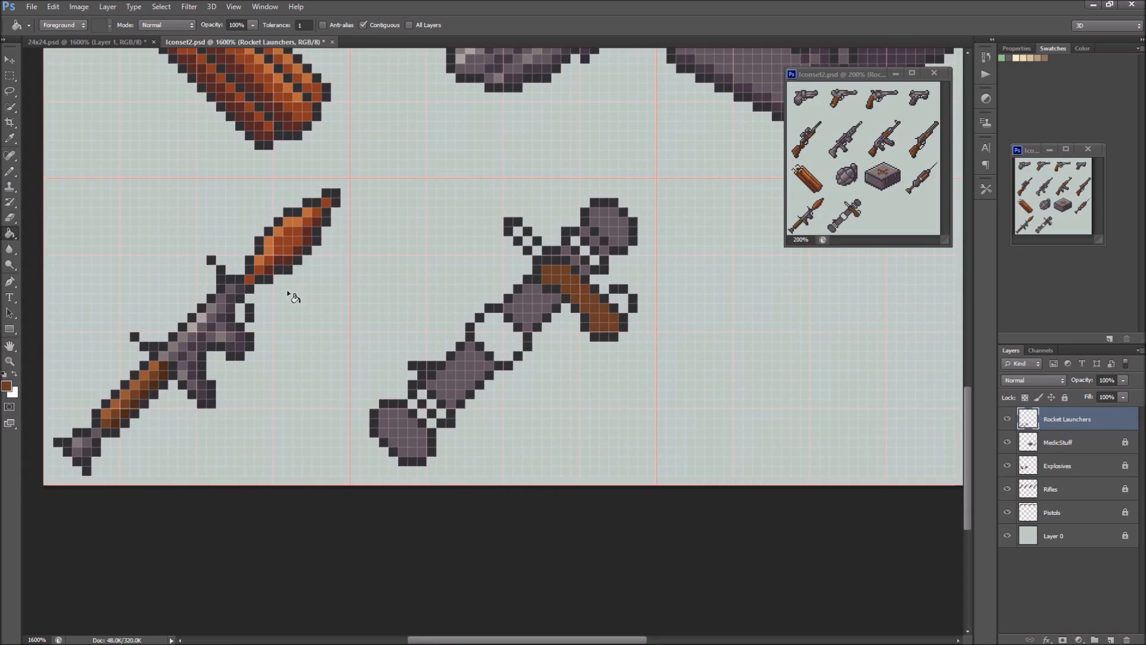
click(6, 387)
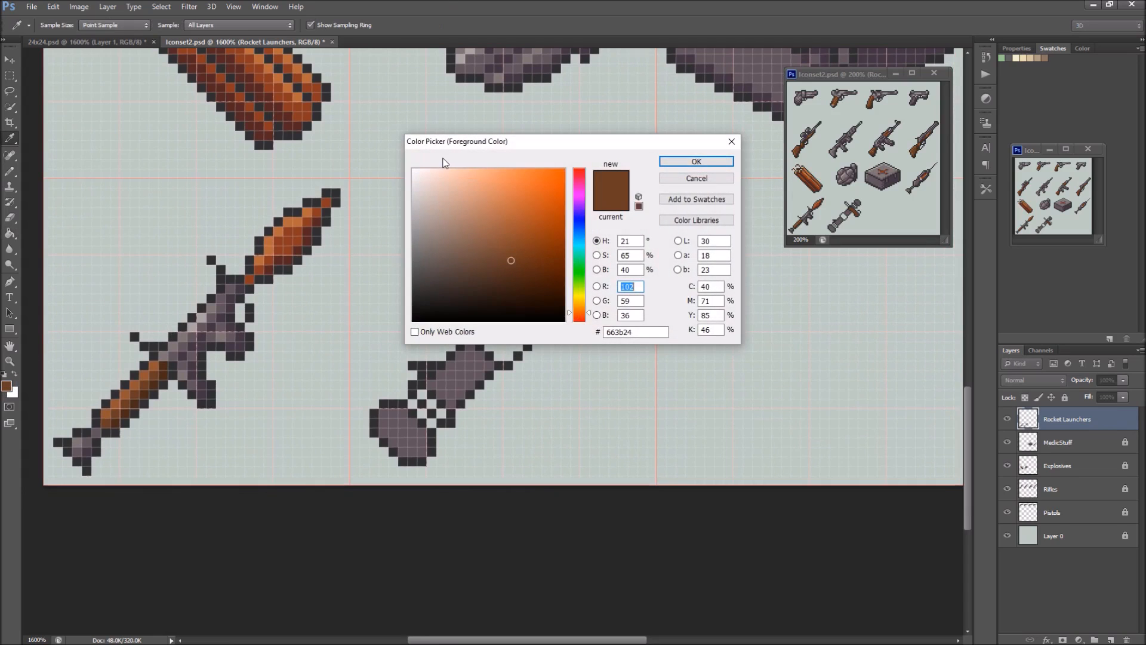
click(714, 178)
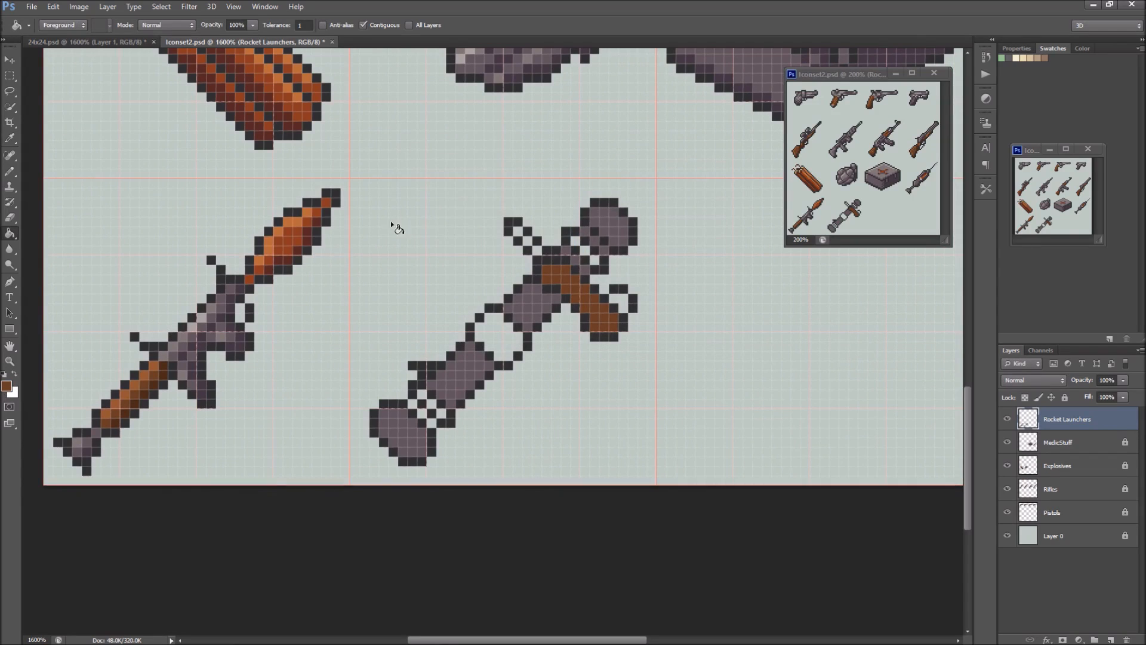
Colour the rear collar with one orange-red crosswise stripe and an adjoining dark grey ring
click(431, 403)
click(423, 394)
click(441, 414)
alt+click(224, 303)
click(421, 415)
click(431, 422)
Fill the wide middle band and the front collar stripe with orange-red sampled from the first launcher's warhead
alt+click(292, 237)
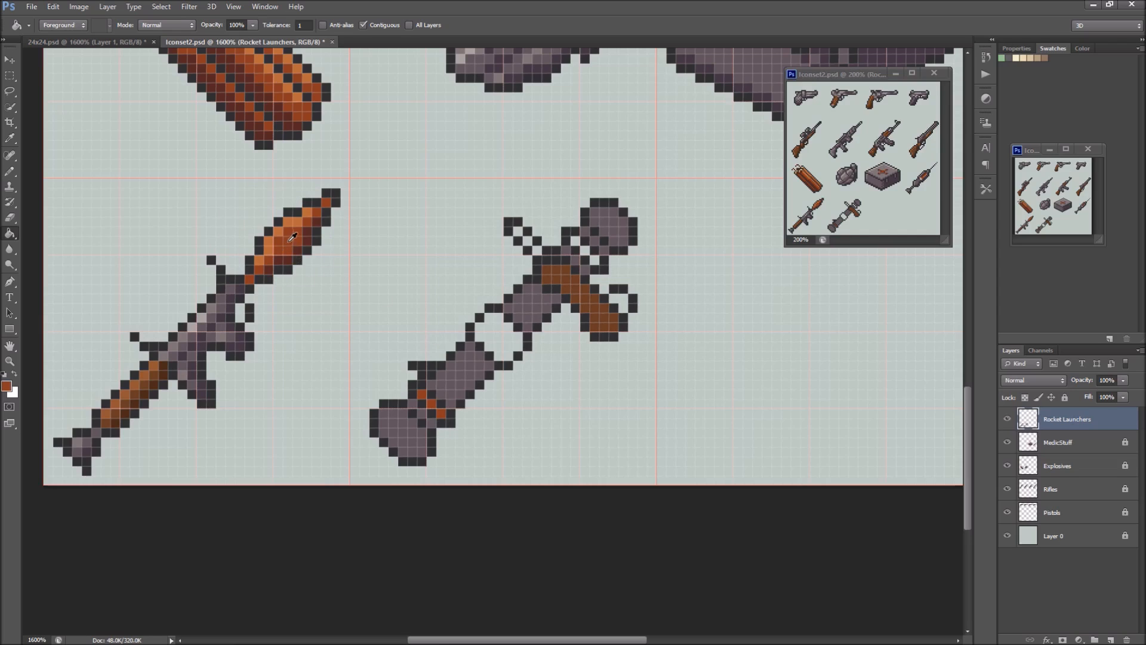
click(492, 338)
click(577, 241)
click(586, 251)
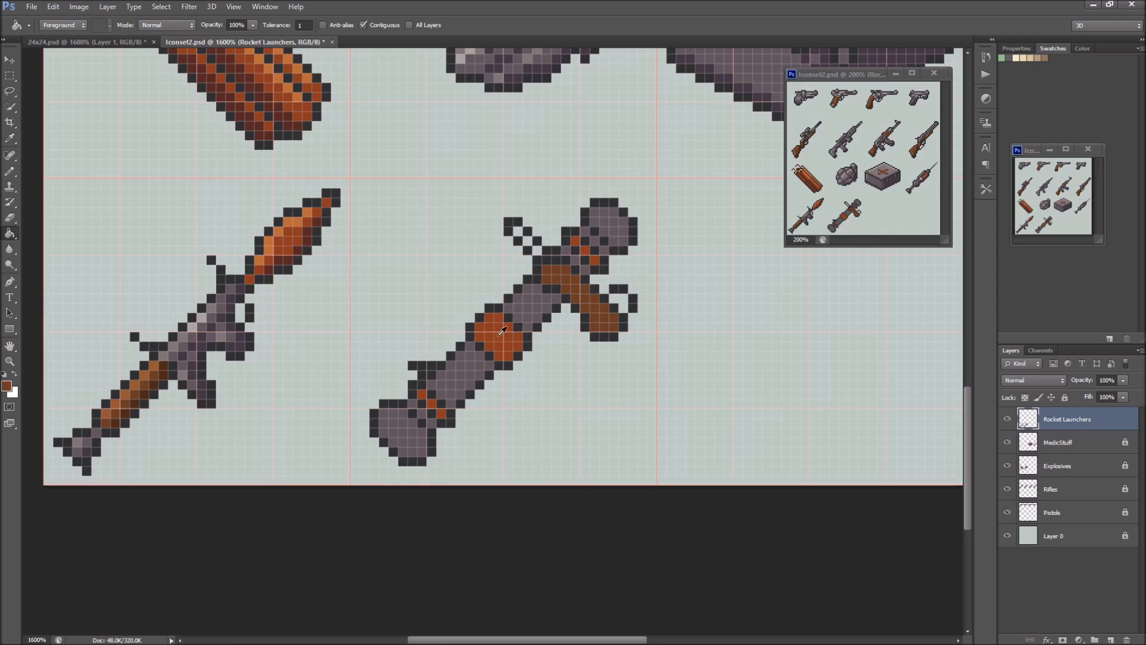
Fill the inside of the front sight with the second launcher's dark grey
alt+click(529, 250)
click(517, 232)
click(529, 241)
Add light orange highlight pixels to the upper edges of the middle band and both collar stripes
key(b)
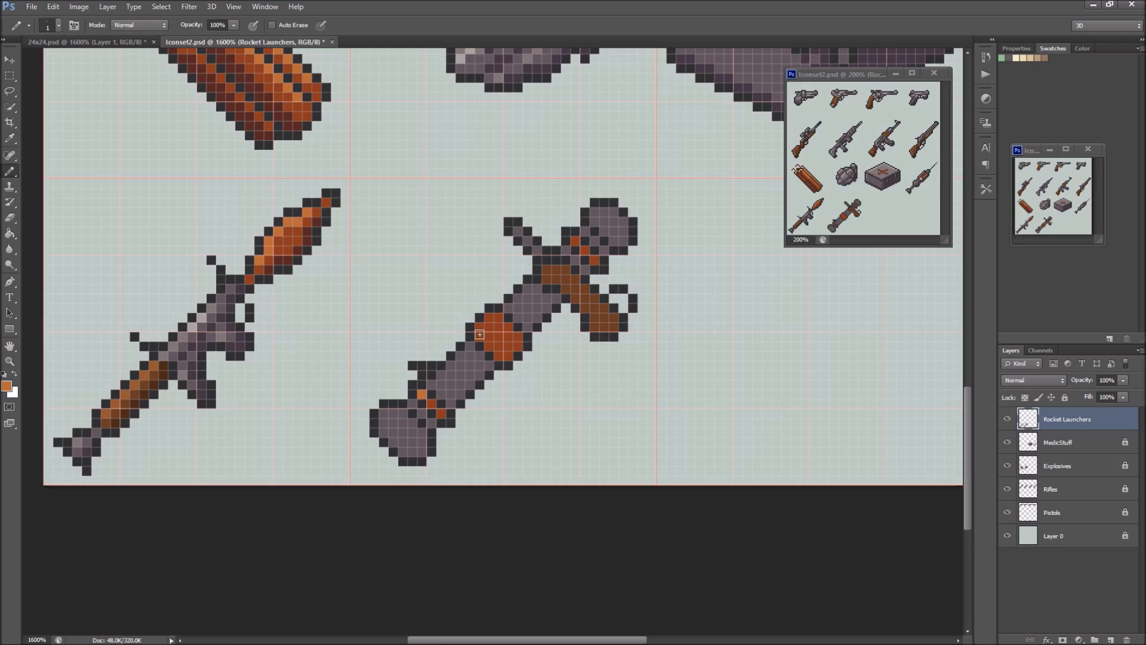
drag(479, 335, 500, 318)
key(ctrl+alt+z)
key(ctrl+alt+z)
click(576, 242)
Shade the lower ends of the collar stripe and middle band with dark red sampled from the warhead
alt+click(295, 254)
click(443, 416)
click(516, 345)
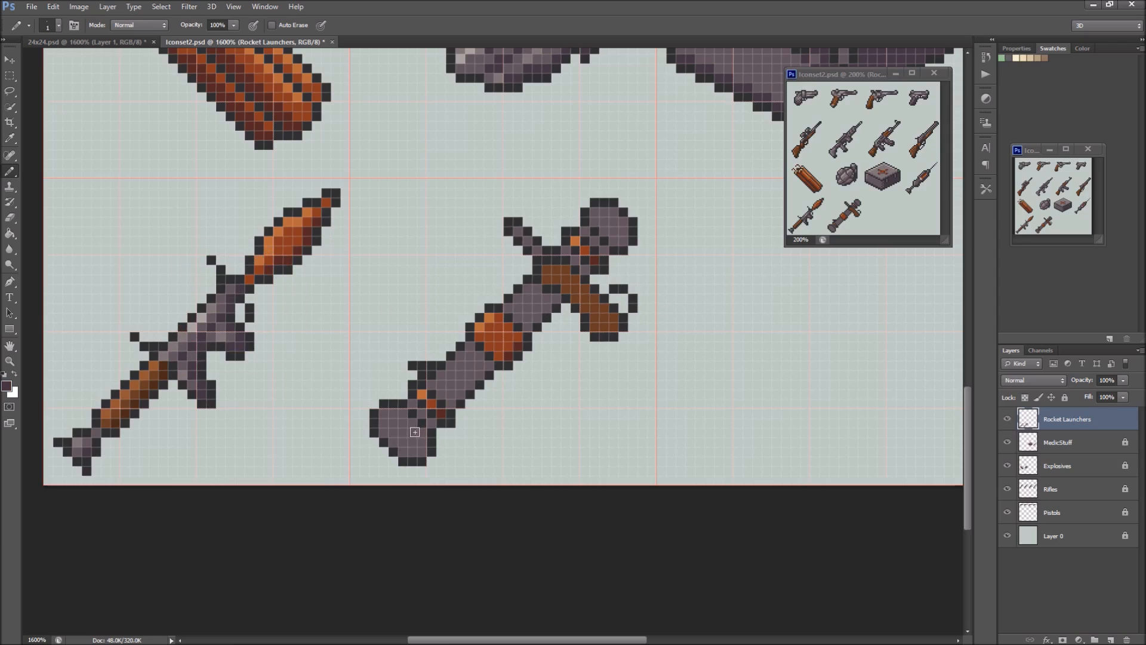
Shade the lower sides of the rear flare and the muzzle with dark purple-grey
key(g)
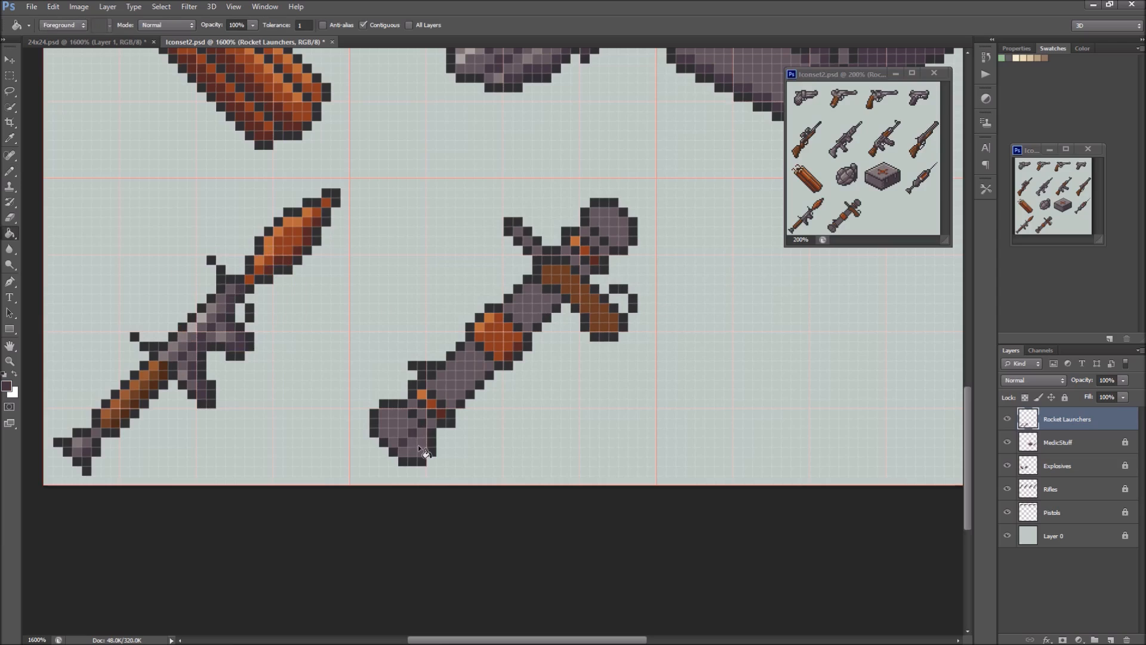
click(419, 446)
key(b)
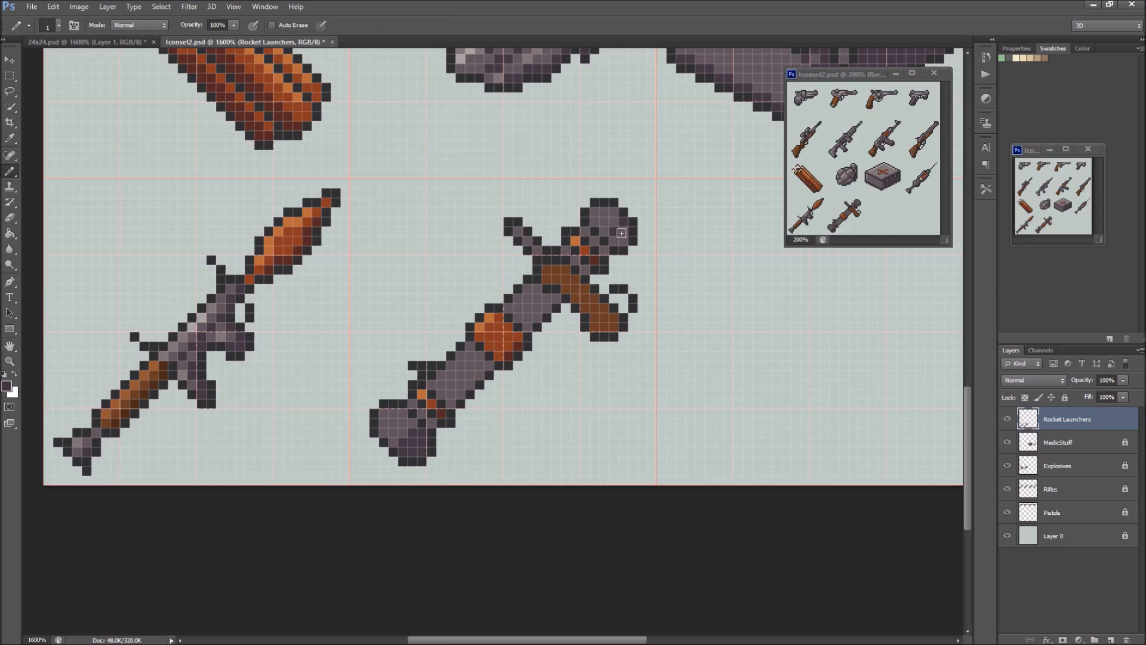
key(g)
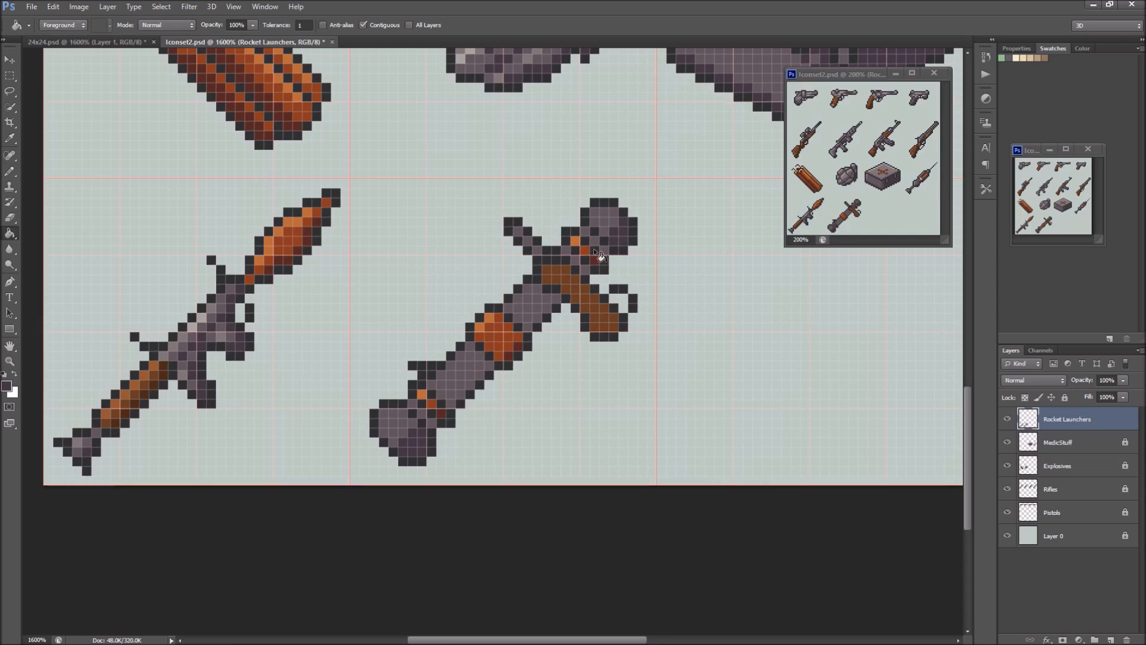
Paint lighter grey highlight pixels on the upper sides of the rear flare and the muzzle
click(387, 427)
key(b)
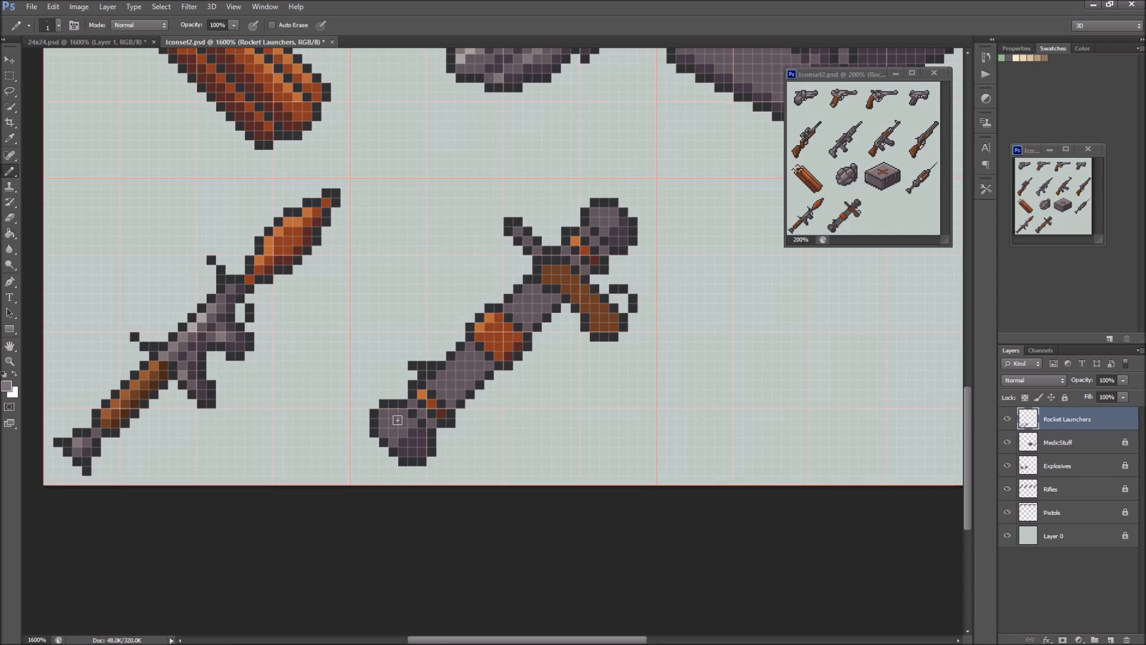
click(384, 413)
click(602, 213)
click(593, 221)
click(594, 212)
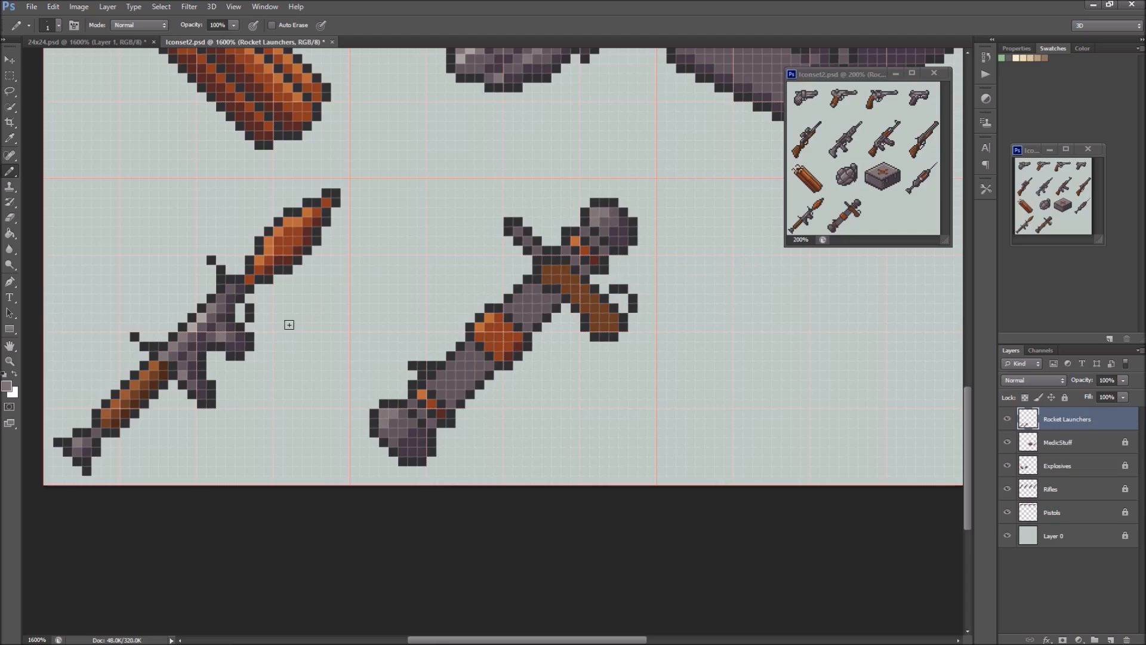
Fill the rear and front tube sections with a lighter grey from the first launcher, undoing the stray collar fill
alt+click(224, 322)
alt+click(214, 306)
key(g)
click(456, 378)
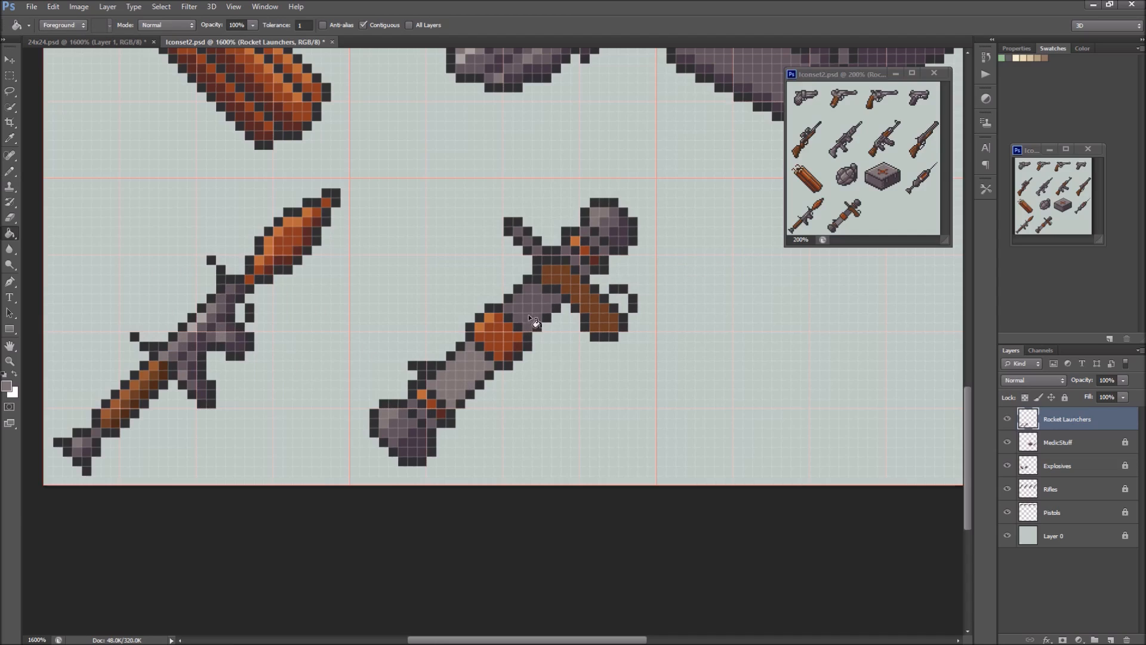
click(568, 257)
key(ctrl+z)
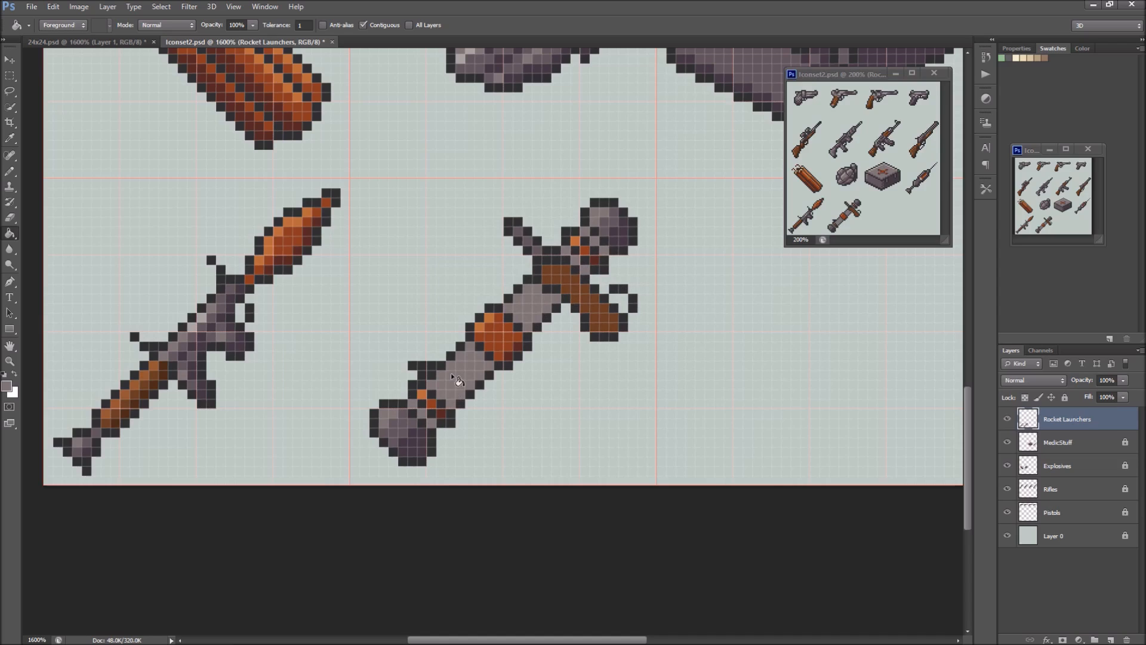
Shade the tube sections with darker grey along the lower edge and light grey highlights along the upper side
key(b)
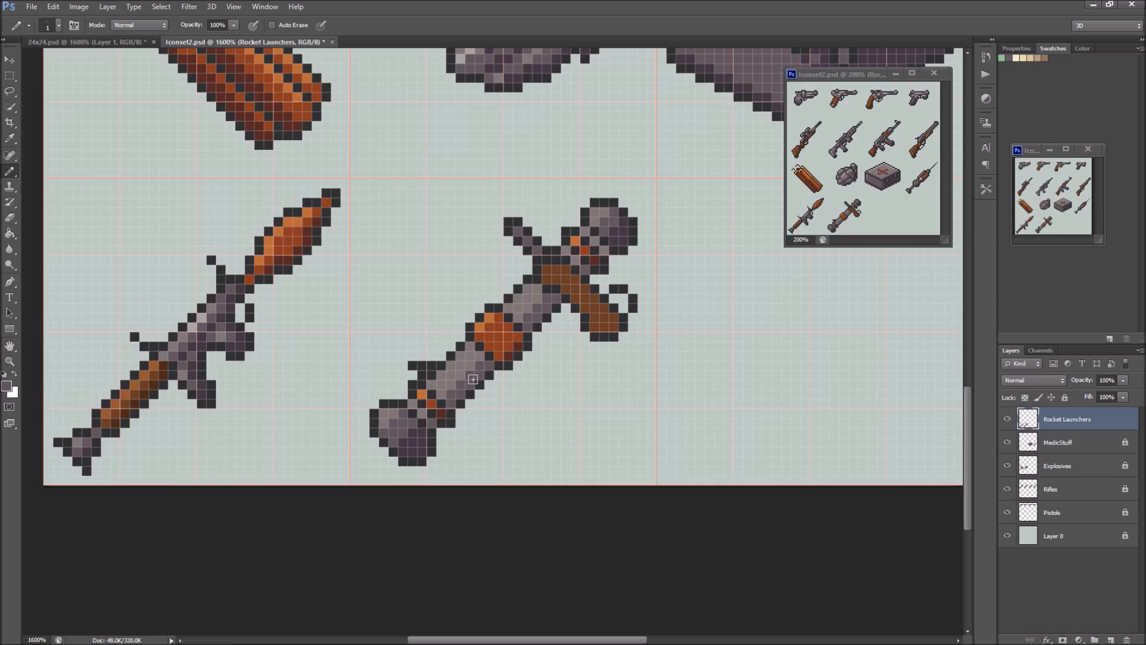
alt+click(201, 318)
shift+click(471, 346)
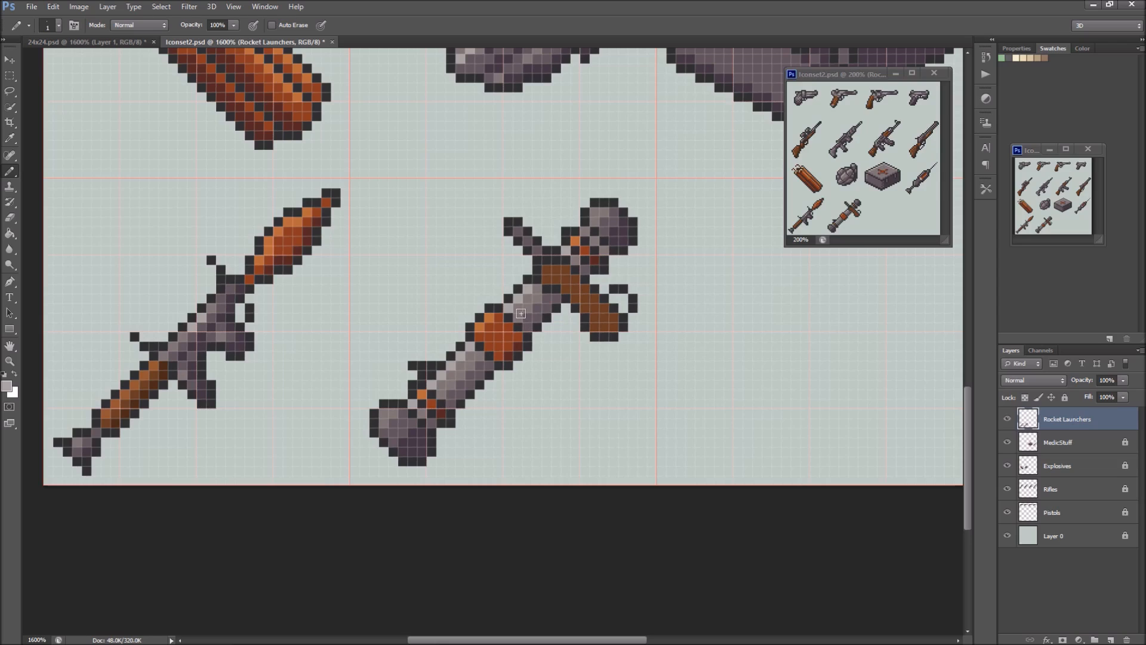
alt+click(533, 301)
alt+click(618, 238)
Paint light brown highlight pixels along the grip using the lighter wood colour of the first launcher
alt+click(147, 375)
drag(548, 270, 557, 270)
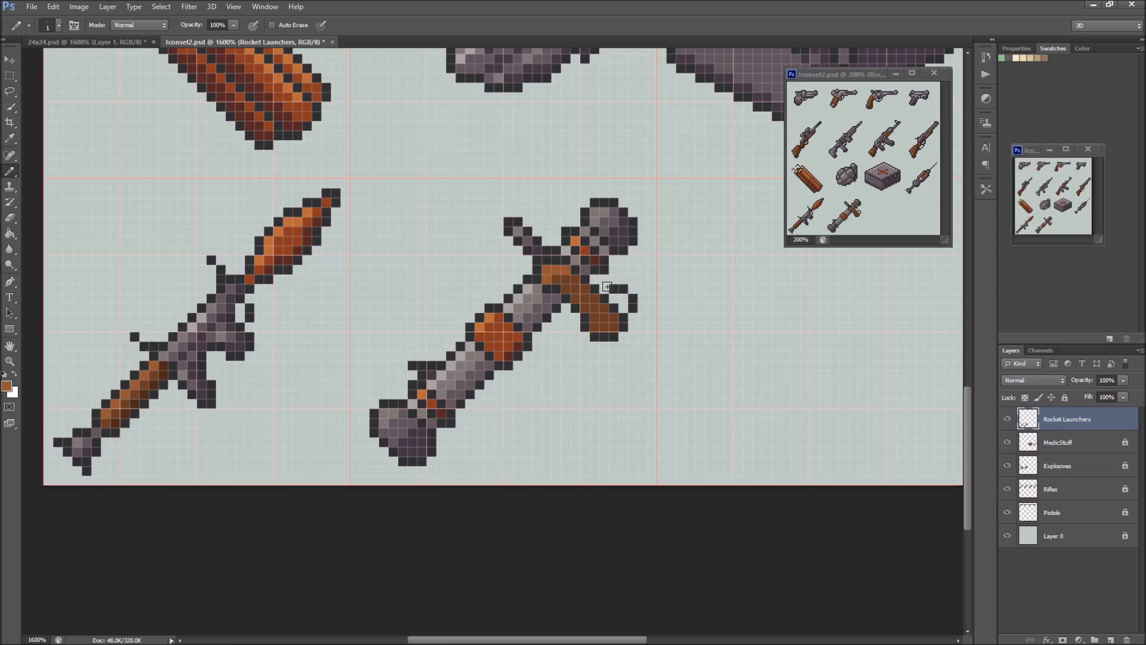
click(591, 320)
Fill the curved guard in front of the grip with grey tones, including a light highlight
alt+click(523, 307)
click(615, 298)
alt+click(614, 241)
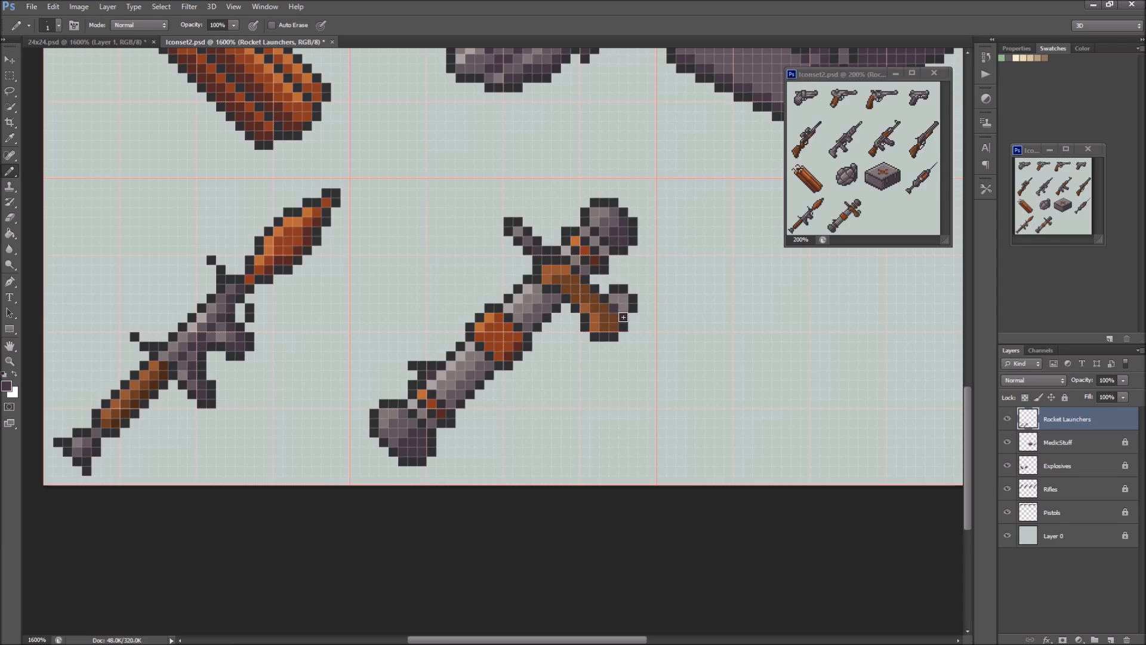
alt+click(570, 291)
click(6, 391)
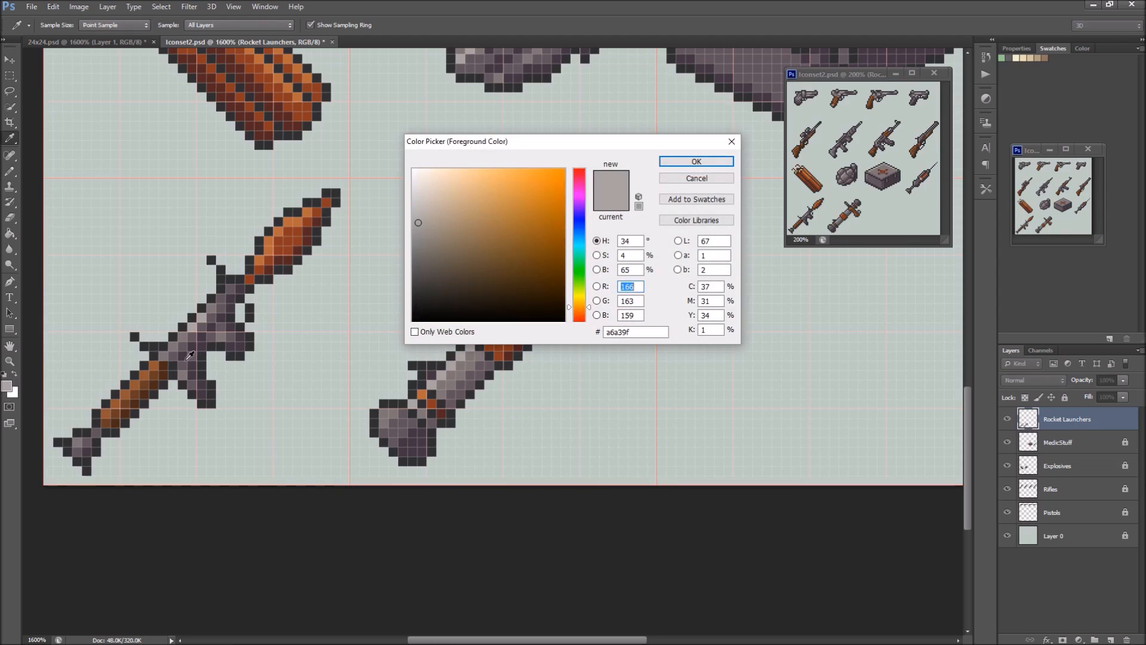
click(661, 160)
Select the grid cell holding the second launcher and shift the light grey foreground colour's hue to 56 (a6a69f)
key(m)
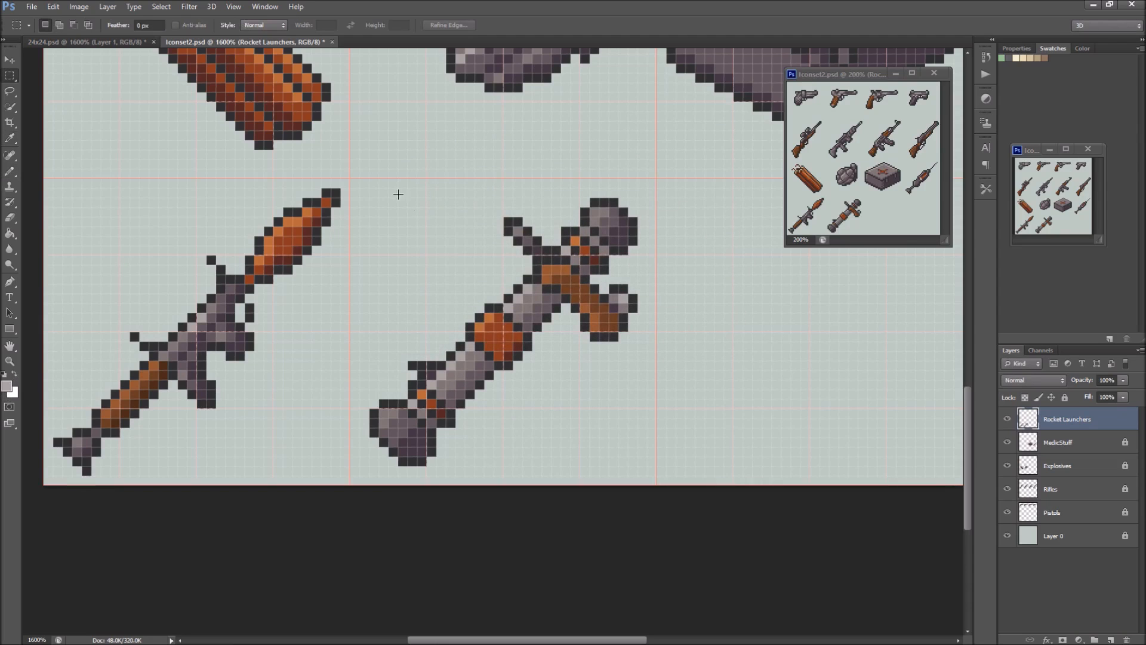
drag(351, 179, 657, 484)
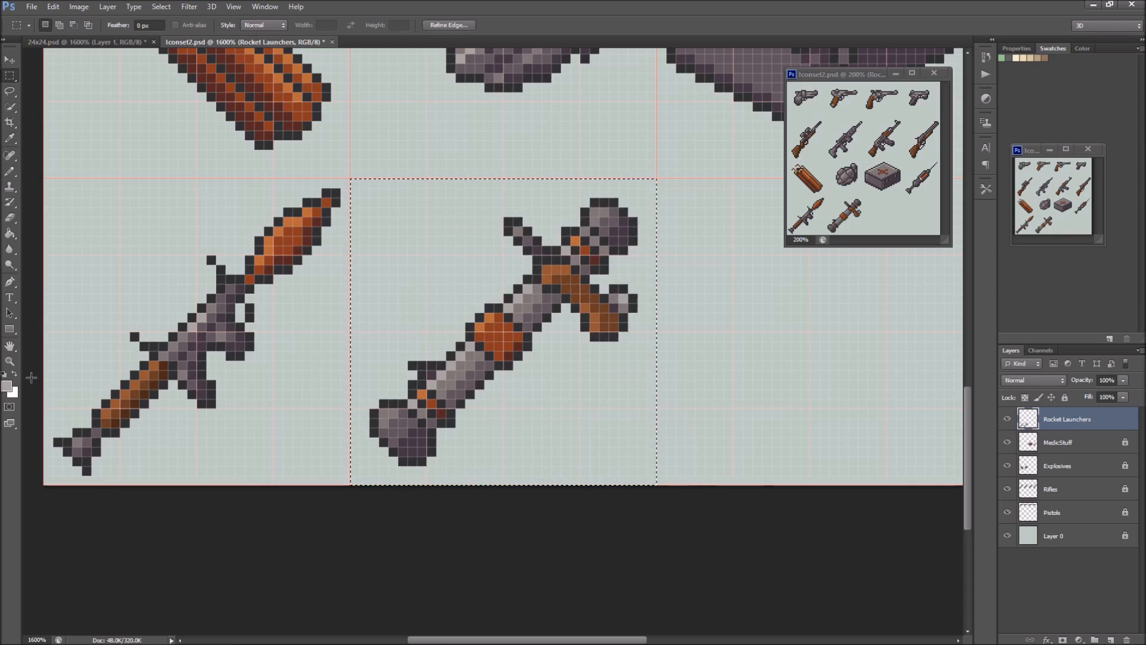
click(7, 387)
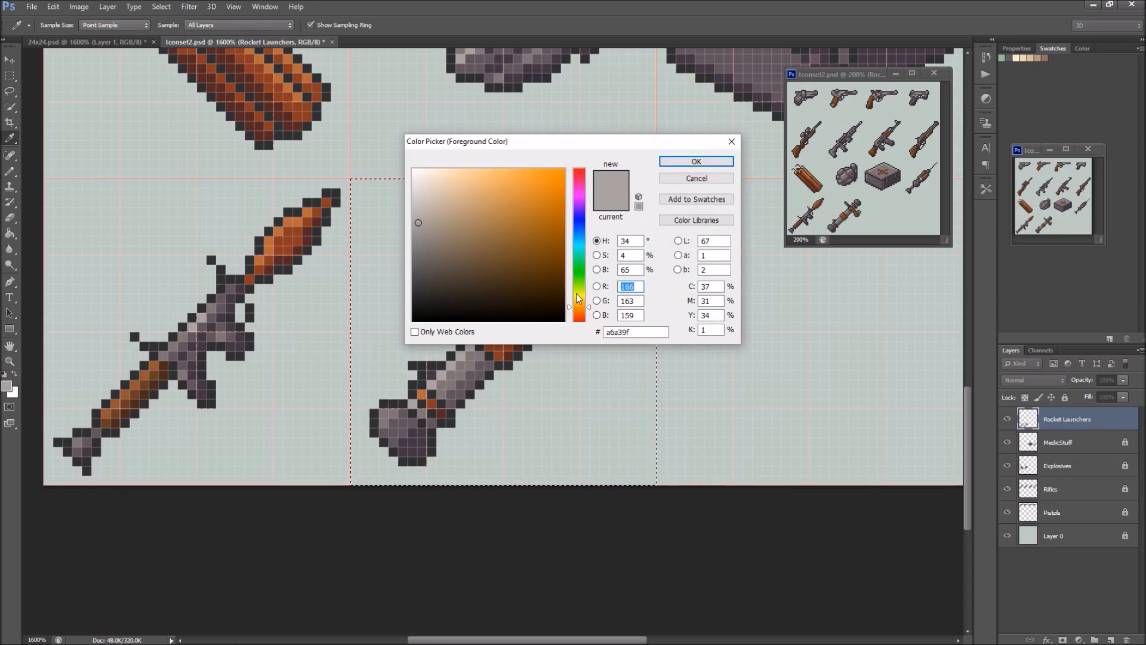
click(578, 298)
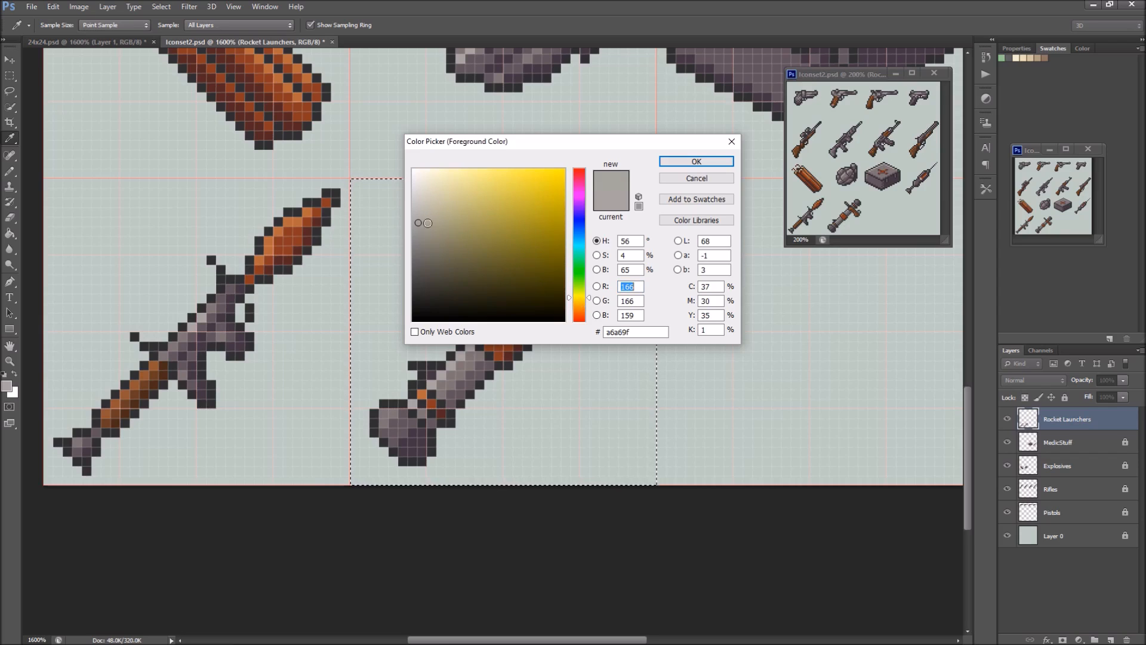
click(696, 162)
Try recolouring the orange mid-tone of the second launcher's middle band and two rings with olive yellow, hue 58 (848021)
key(m)
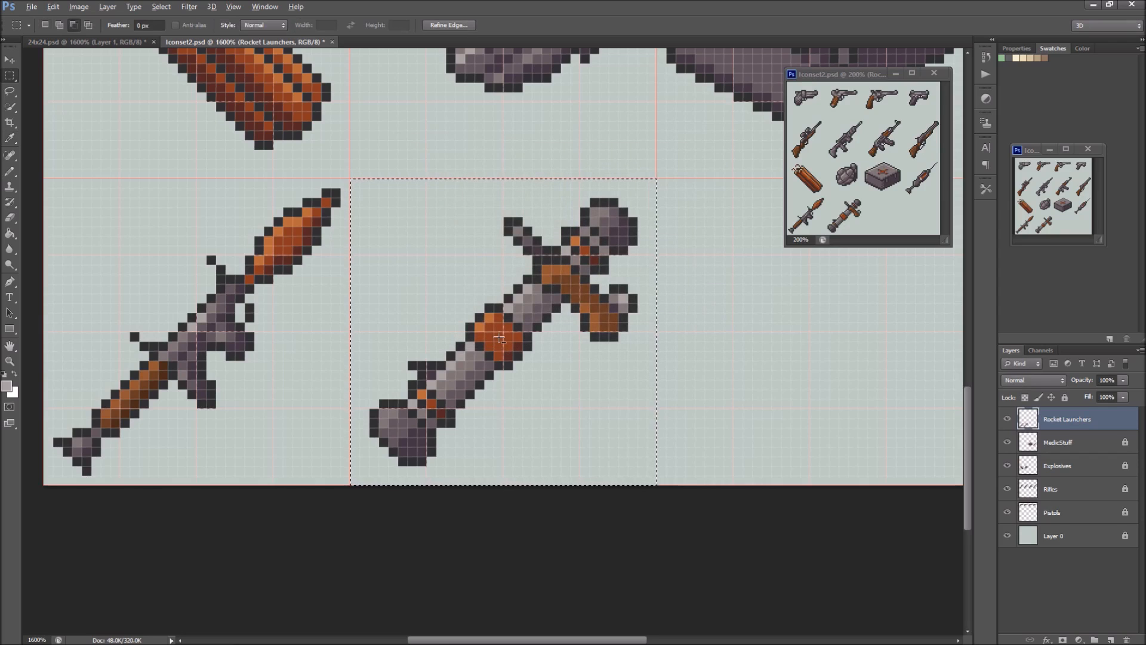
key(alt)
key(b)
alt+click(499, 338)
click(7, 386)
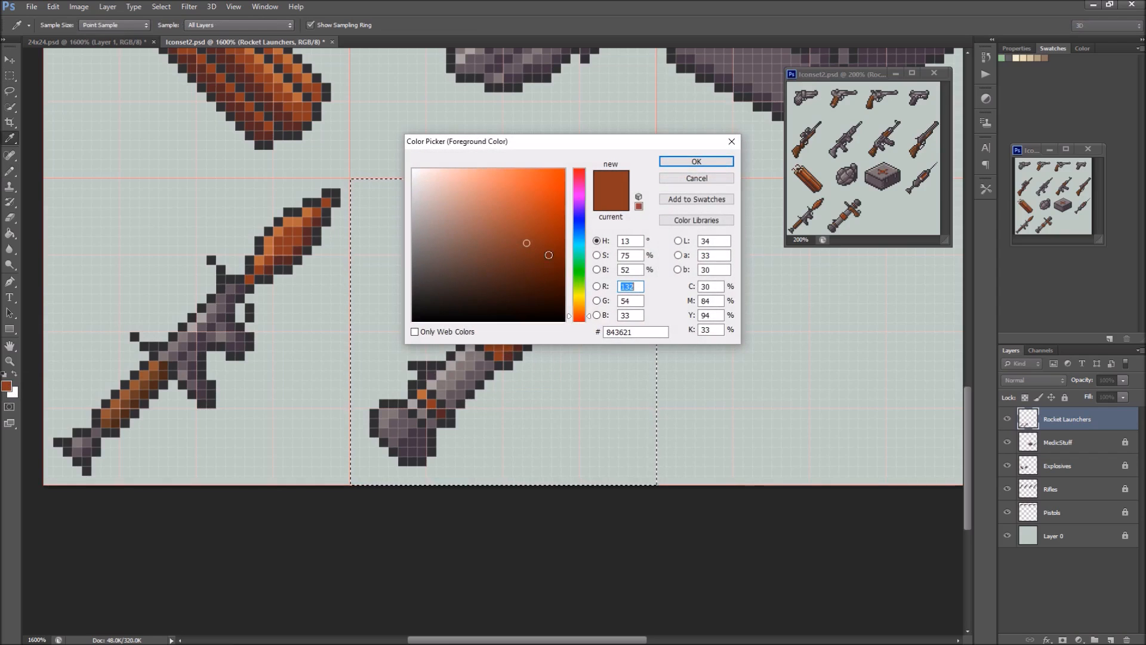
click(579, 296)
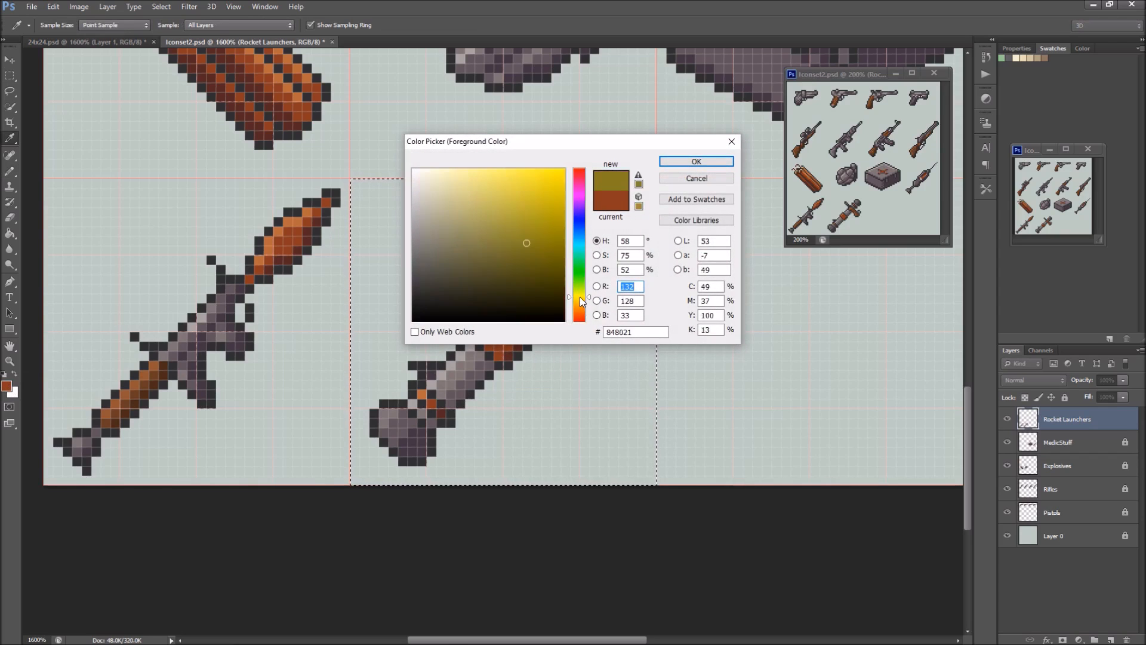
click(693, 162)
key(g)
click(497, 352)
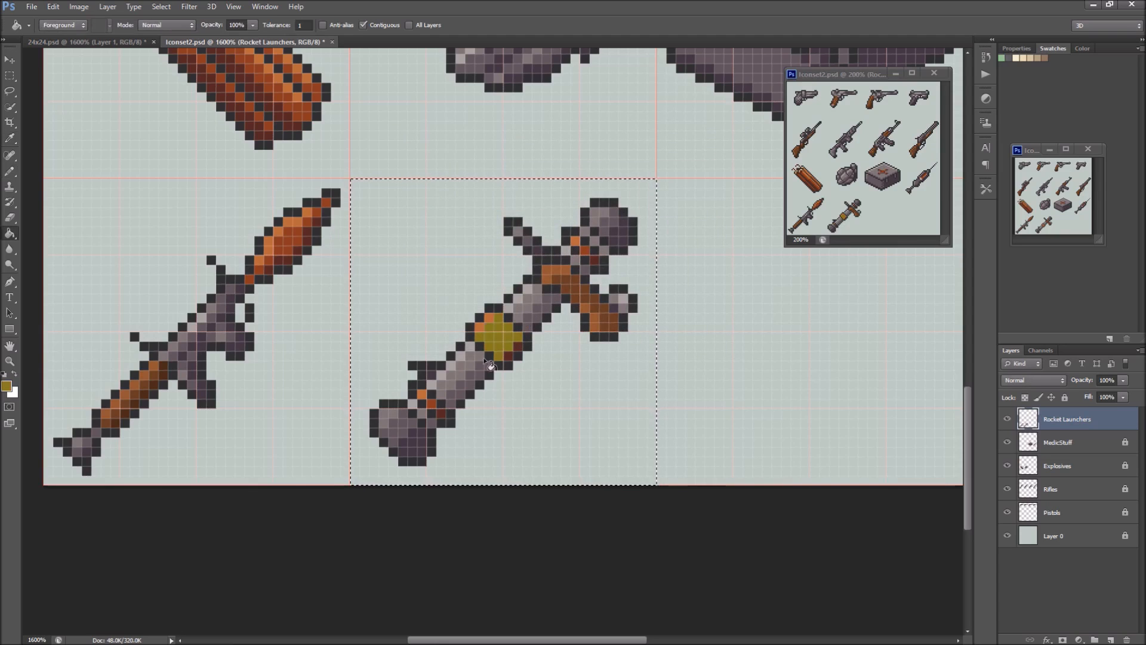
click(431, 404)
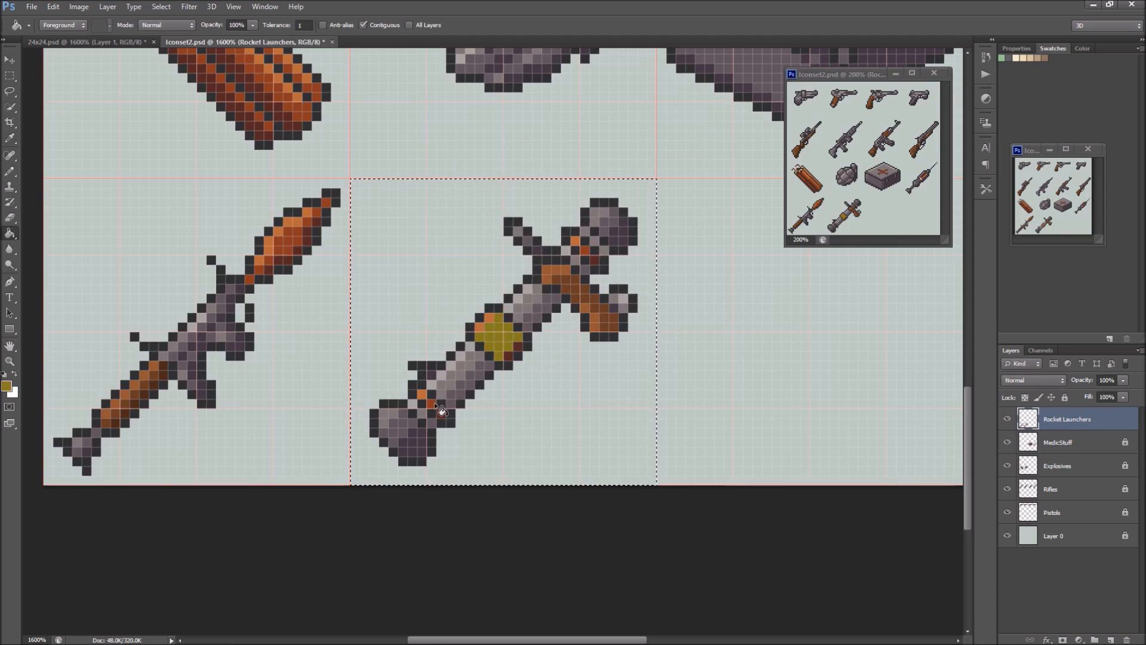
click(586, 250)
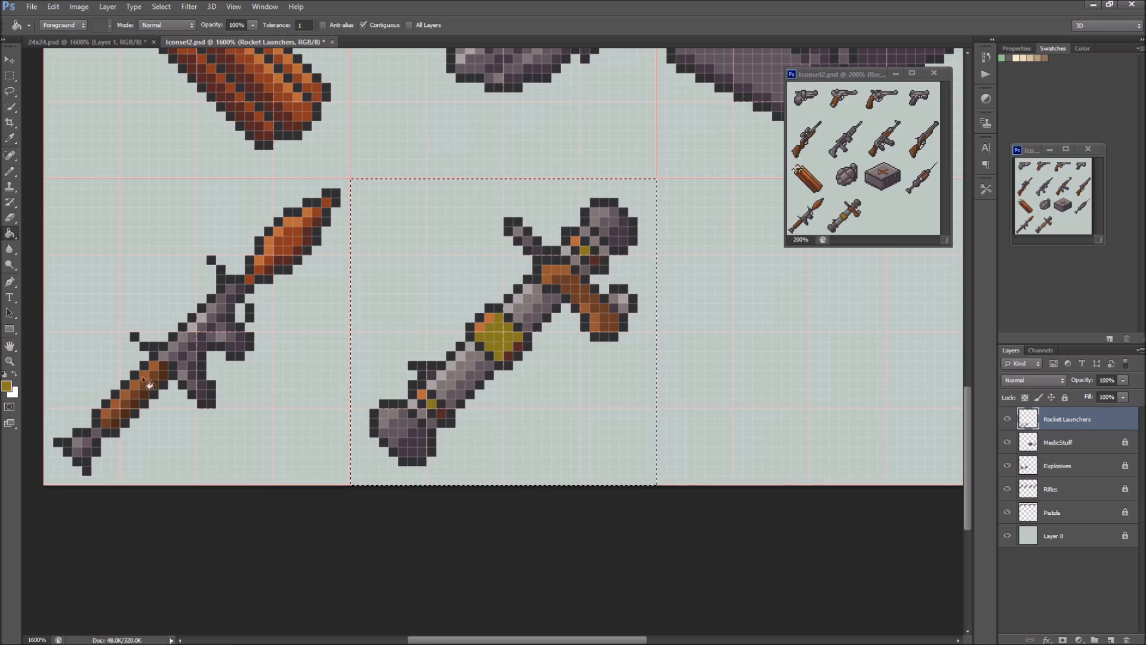
Try recolouring the light orange highlights on the middle band and both rings with a brighter yellow derived from the sampled orange
click(7, 387)
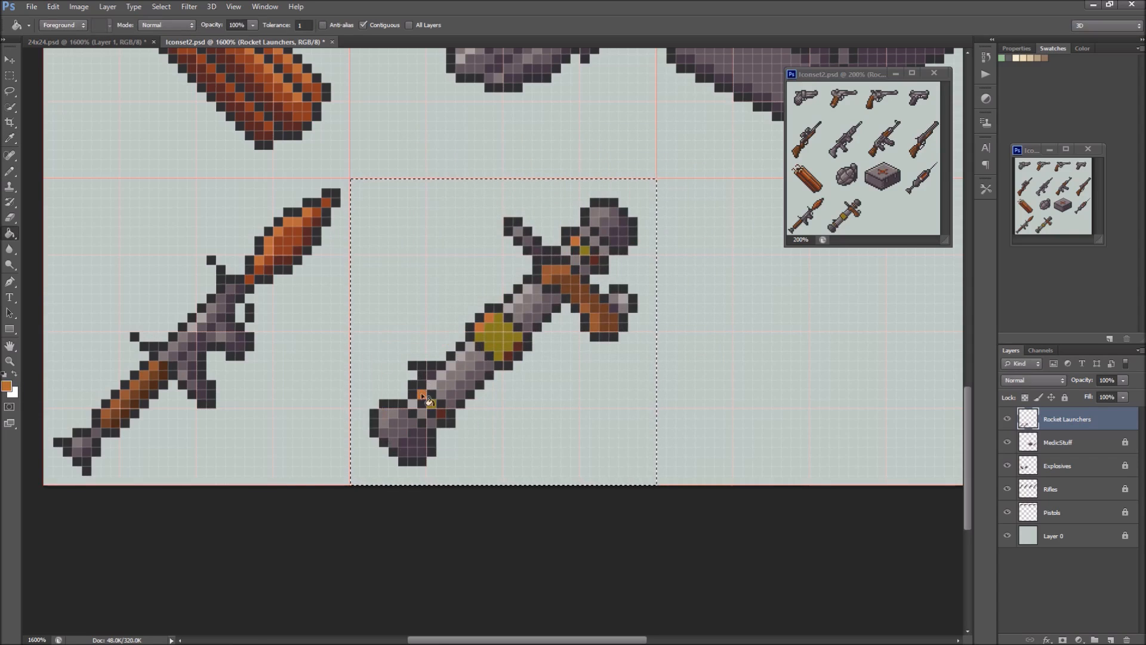
click(7, 387)
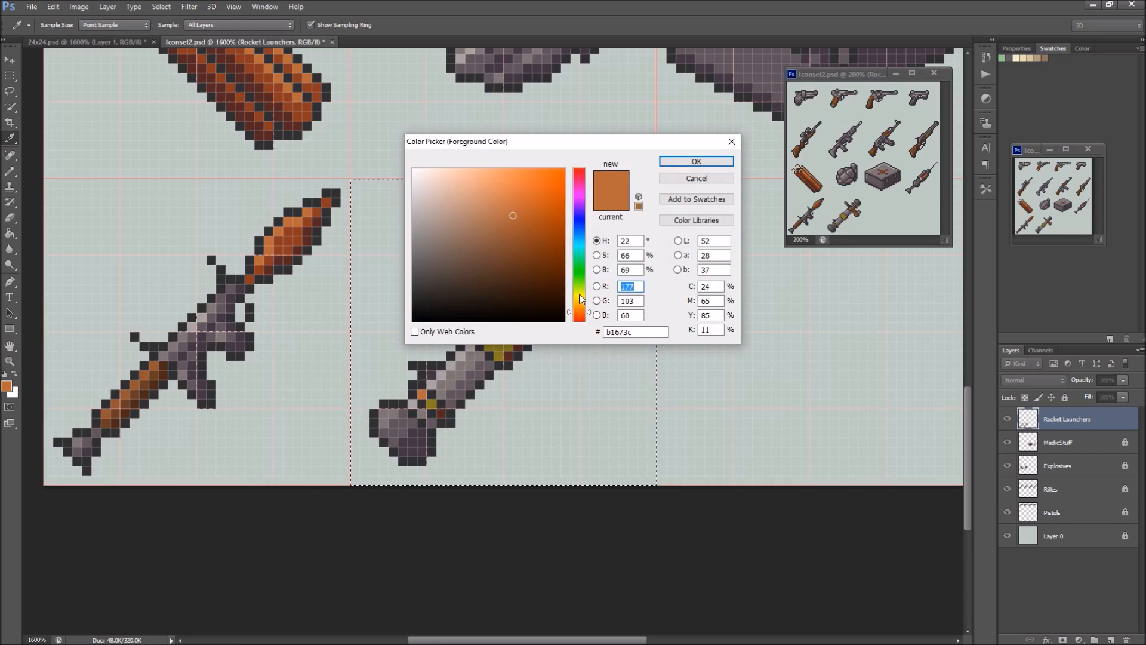
click(579, 297)
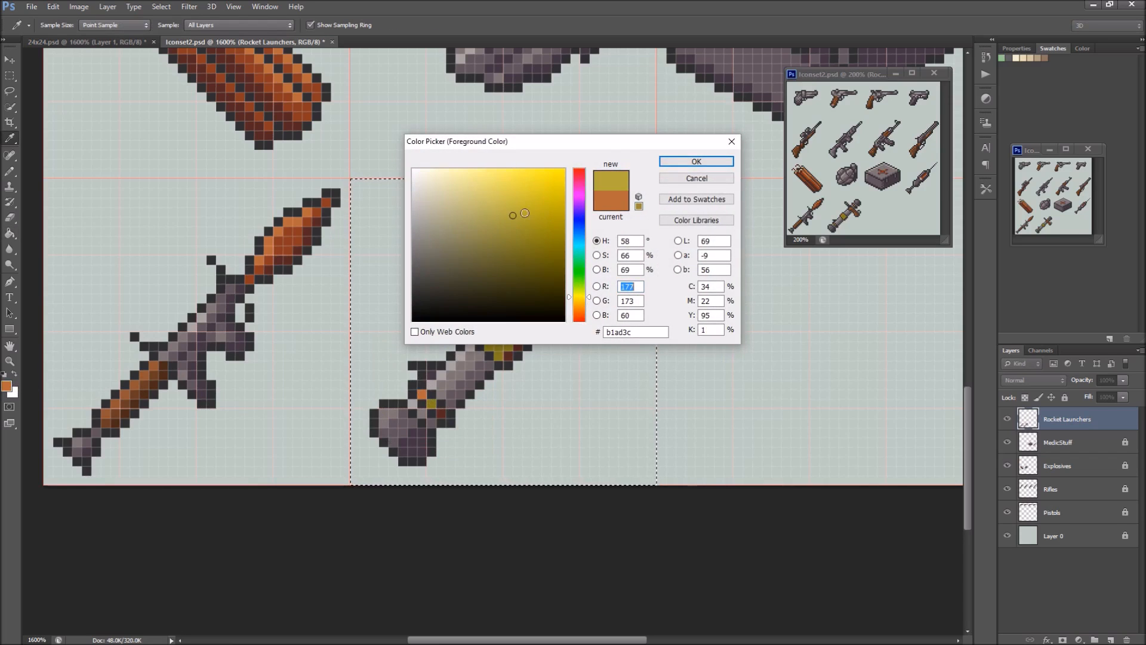
drag(513, 215, 505, 201)
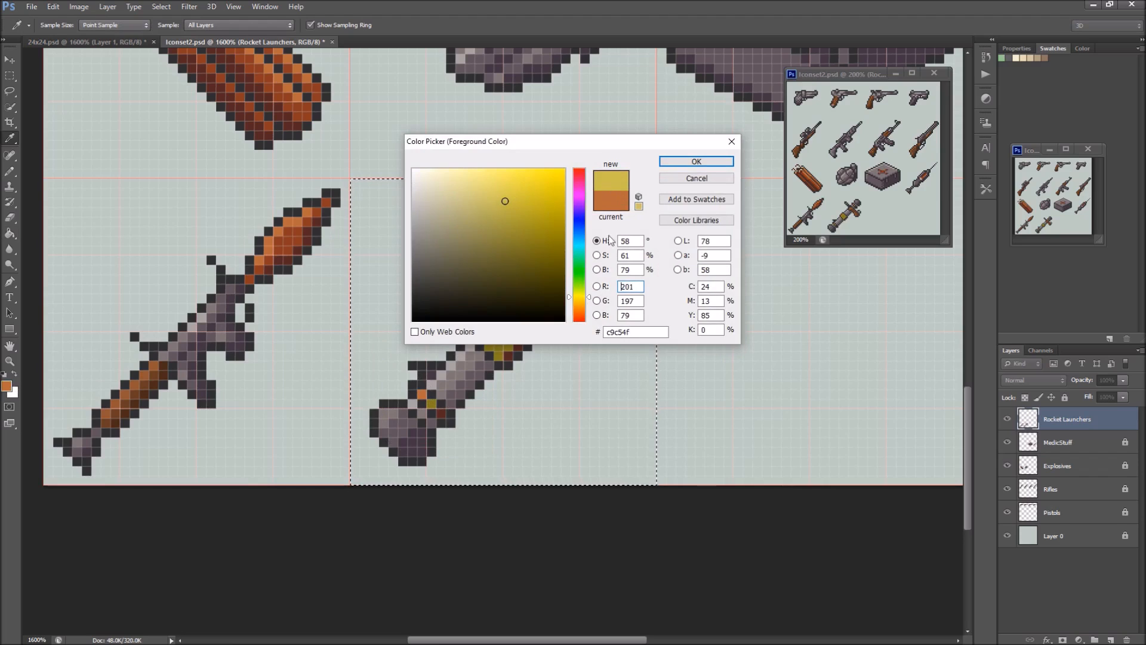
click(578, 294)
click(679, 164)
key(g)
click(422, 394)
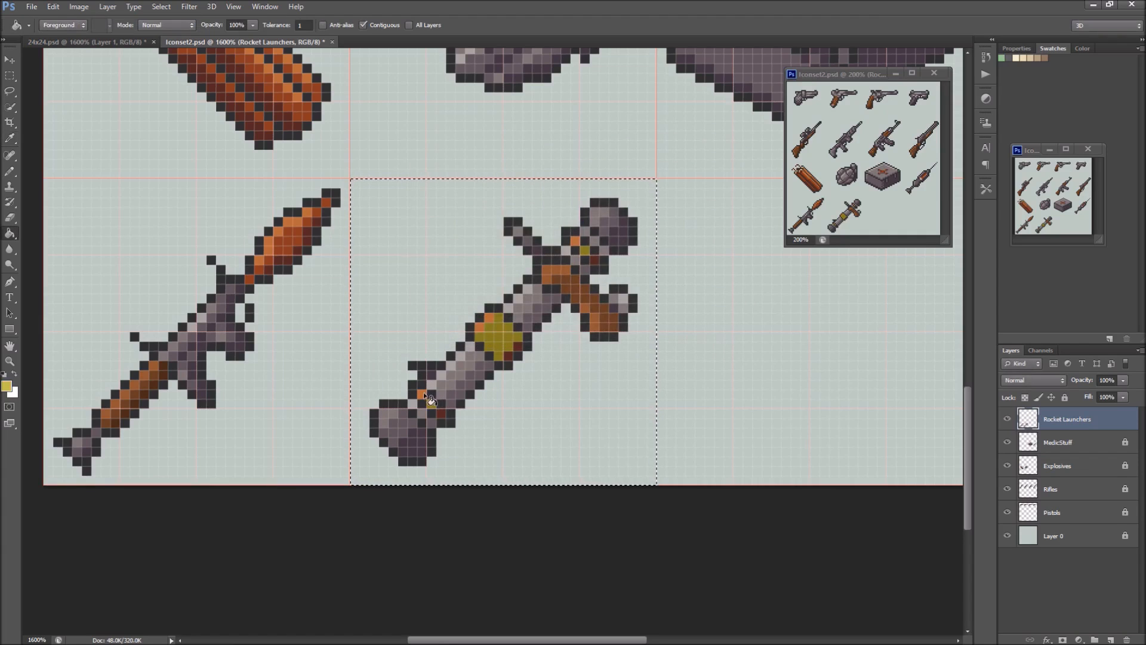
click(493, 324)
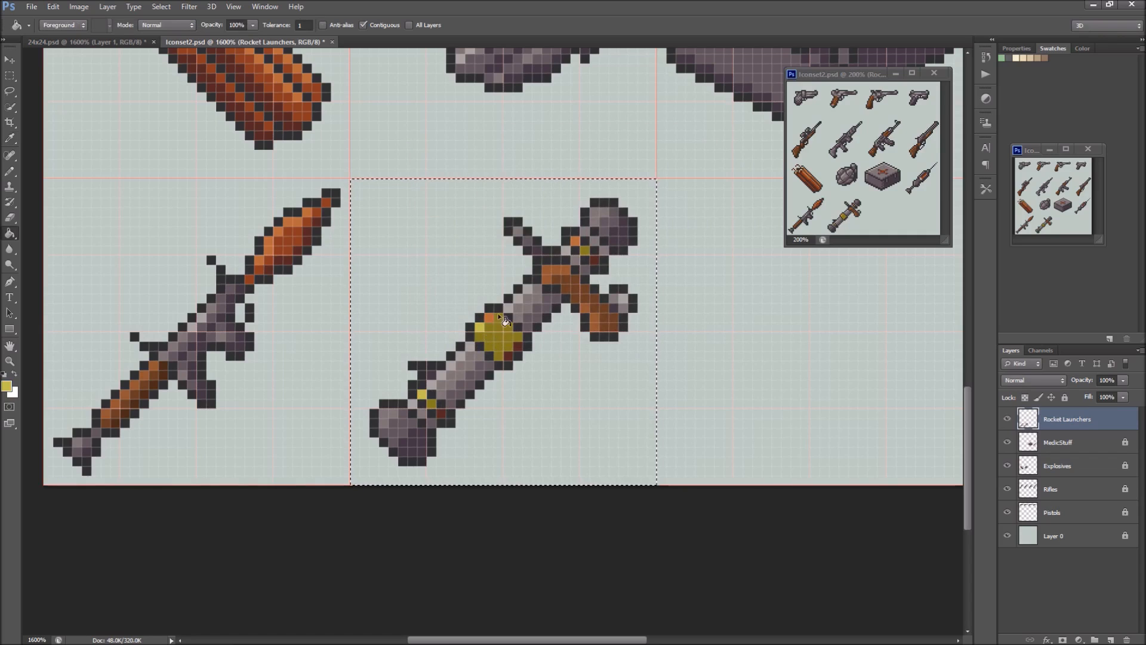
click(575, 241)
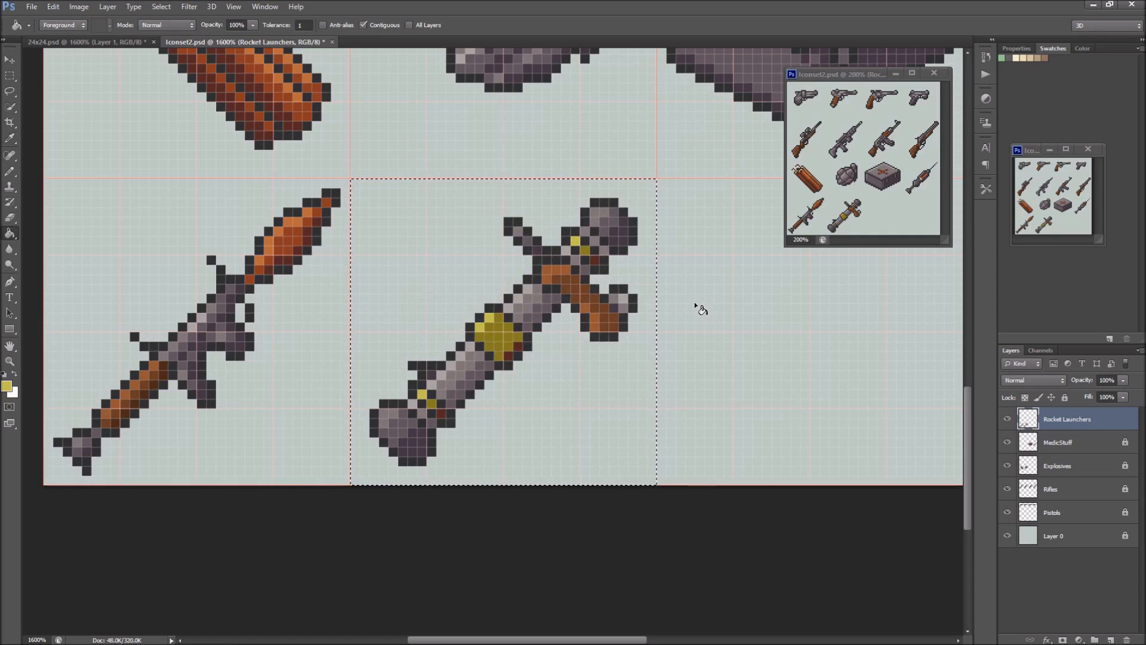
Undo the yellow recolouring of the second launcher's band and rings
key(ctrl+alt+z)
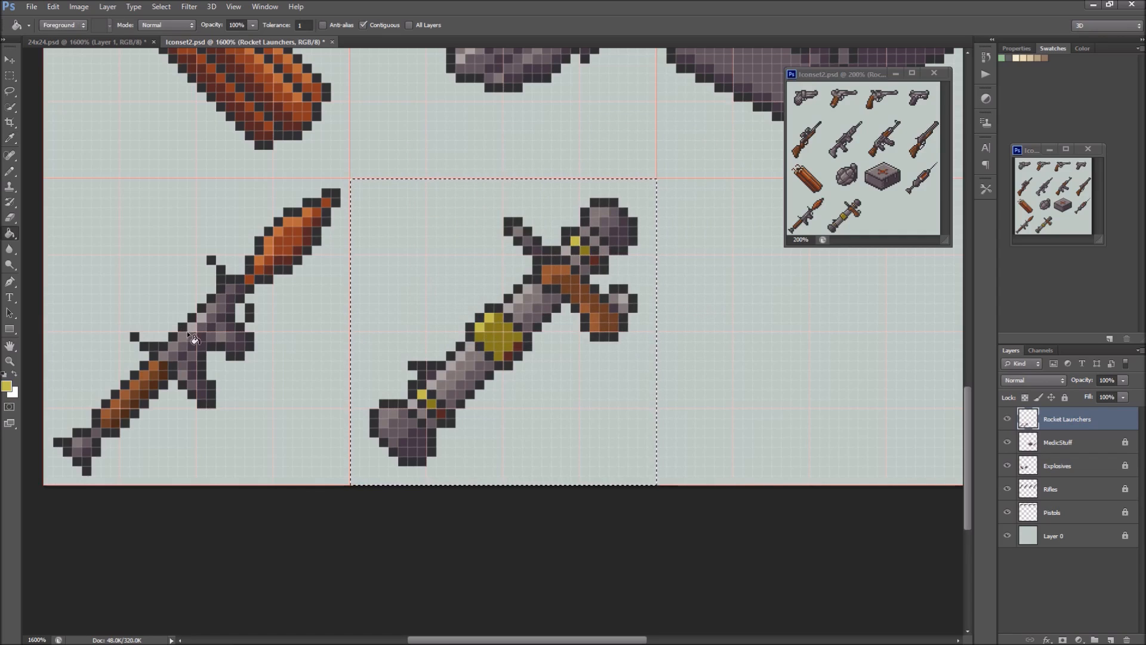
key(ctrl+alt+z)
key(ctrl+alt+z)
key(ctrl+alt+z)
key(ctrl+alt+z)
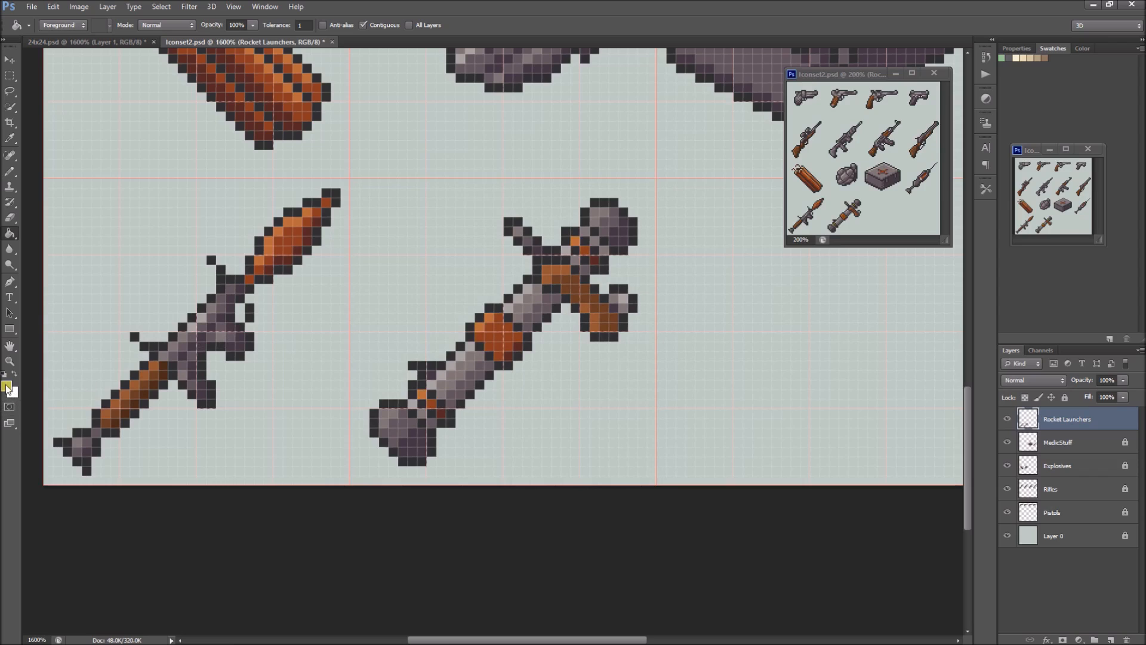
Sample the middle band's orange, shift its hue to 120 (218421), and fill the lower ring's mid-tone with that green
alt+click(503, 339)
click(9, 388)
click(579, 270)
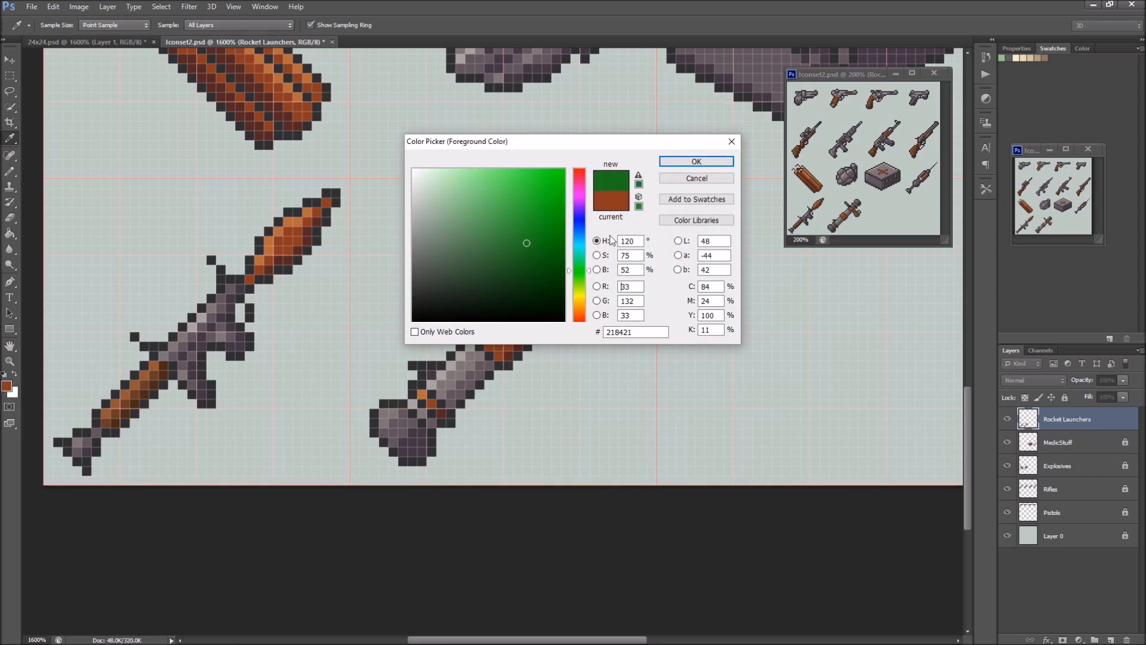
click(696, 161)
key(g)
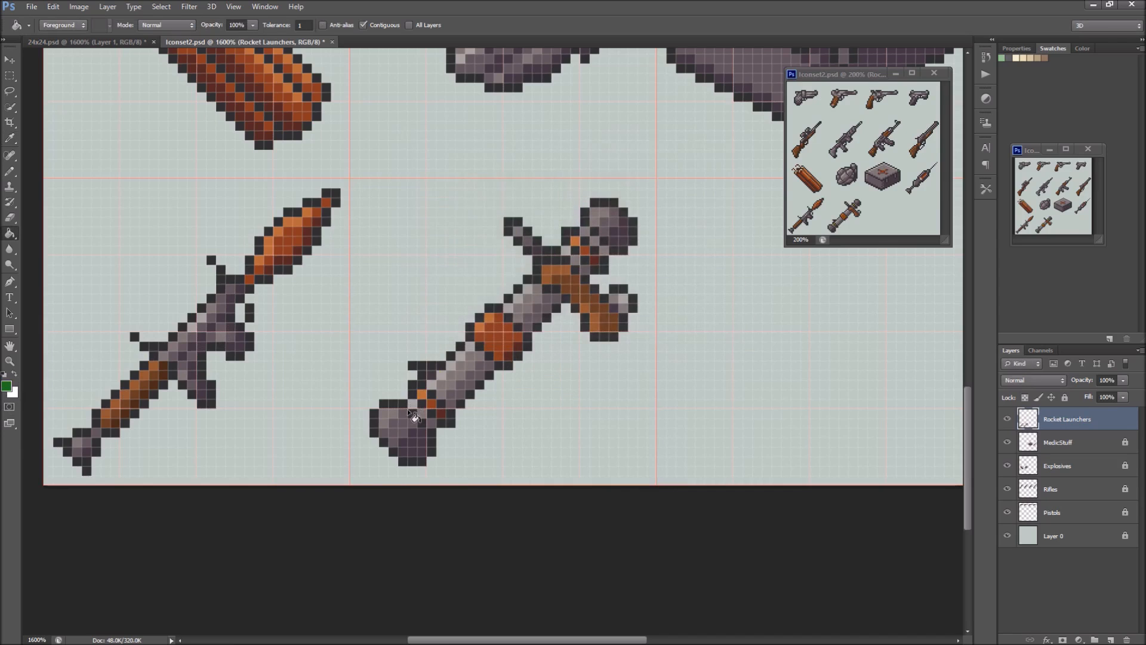
click(431, 404)
Select the second launcher's grid cell and replace its remaining orange mid-tone pixels with the green, with Contiguous off
click(506, 335)
key(m)
drag(353, 180, 657, 484)
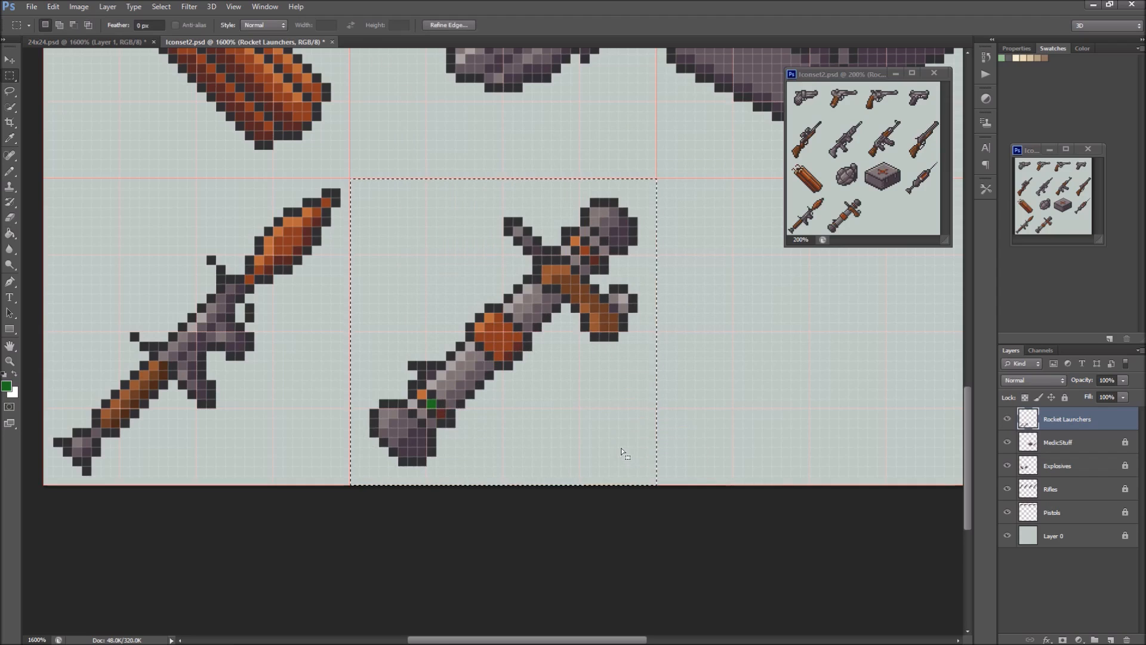
key(g)
click(505, 340)
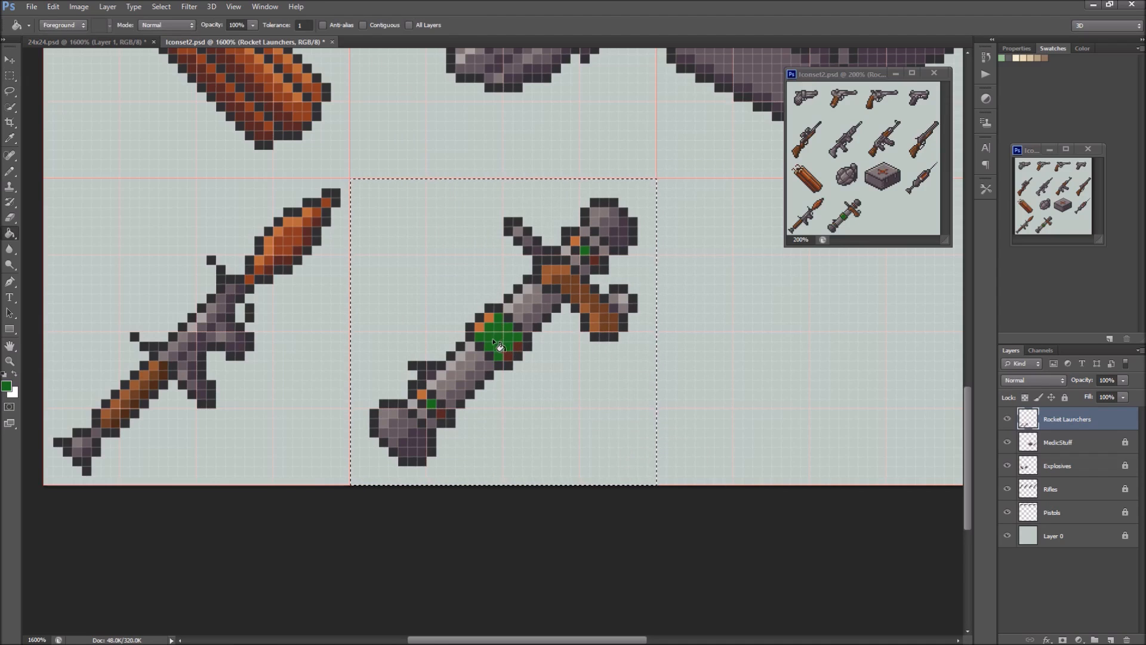
Sample the light orange highlight, change it to a light green (81c64e), and replace the band and ring highlights with it
click(8, 387)
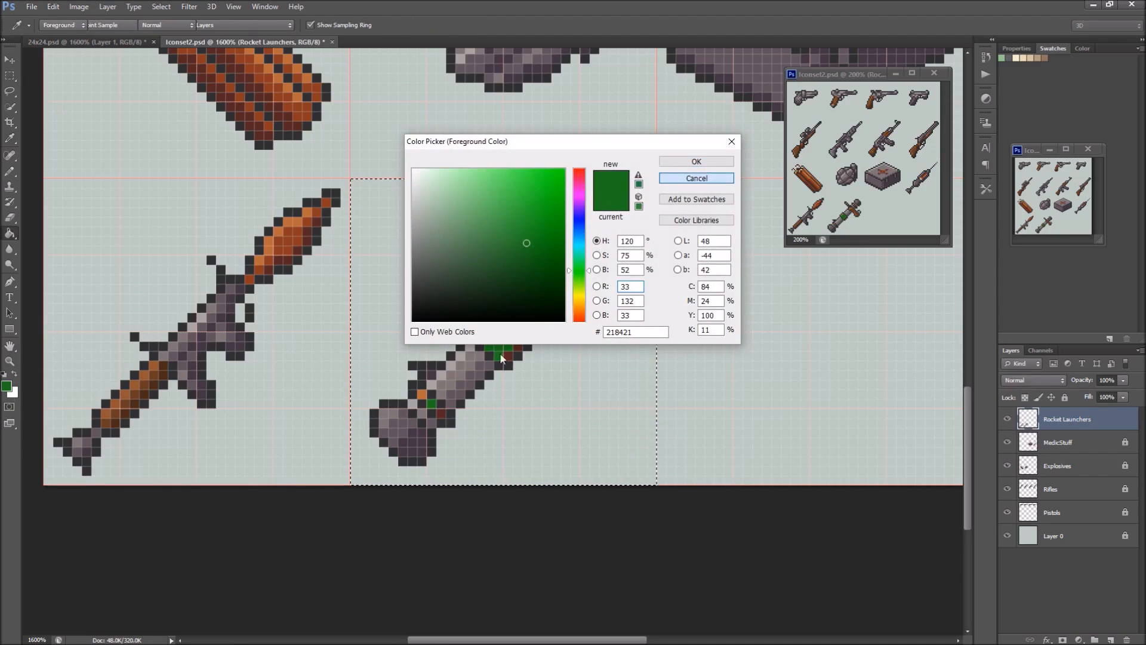
alt+click(480, 327)
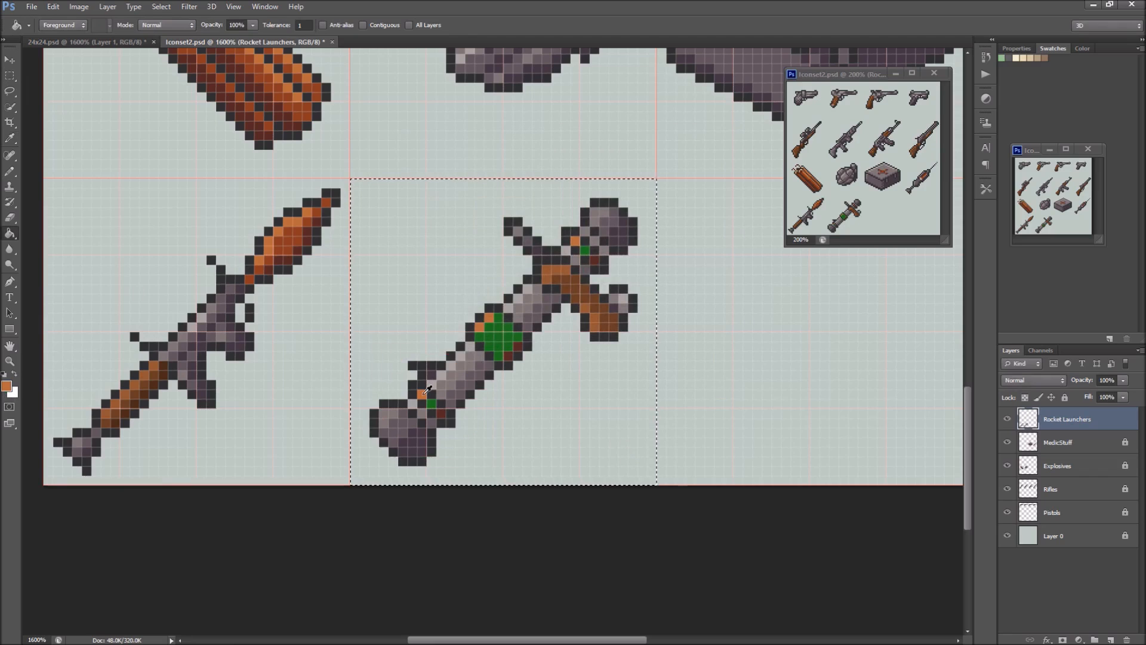
click(7, 386)
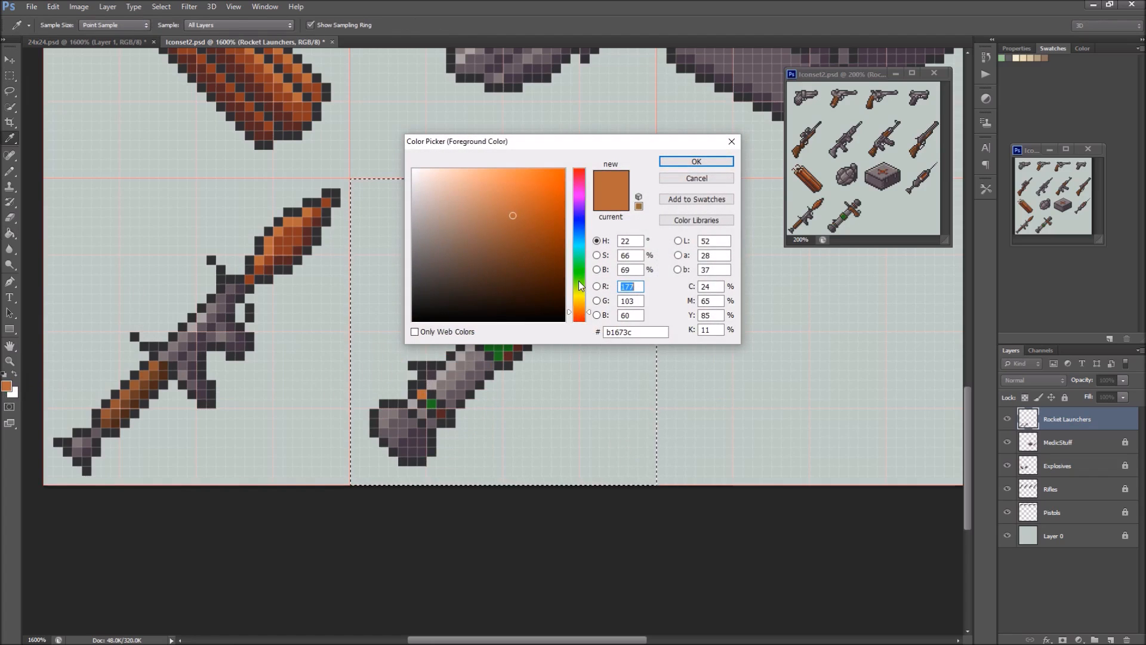
click(578, 282)
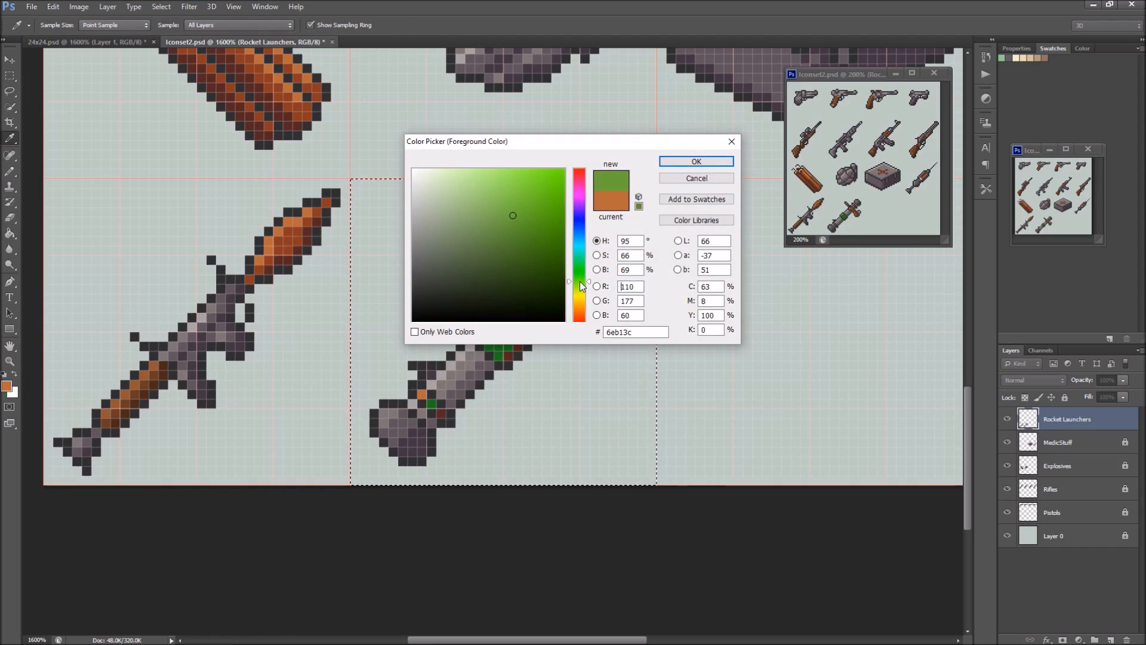
drag(513, 215, 506, 206)
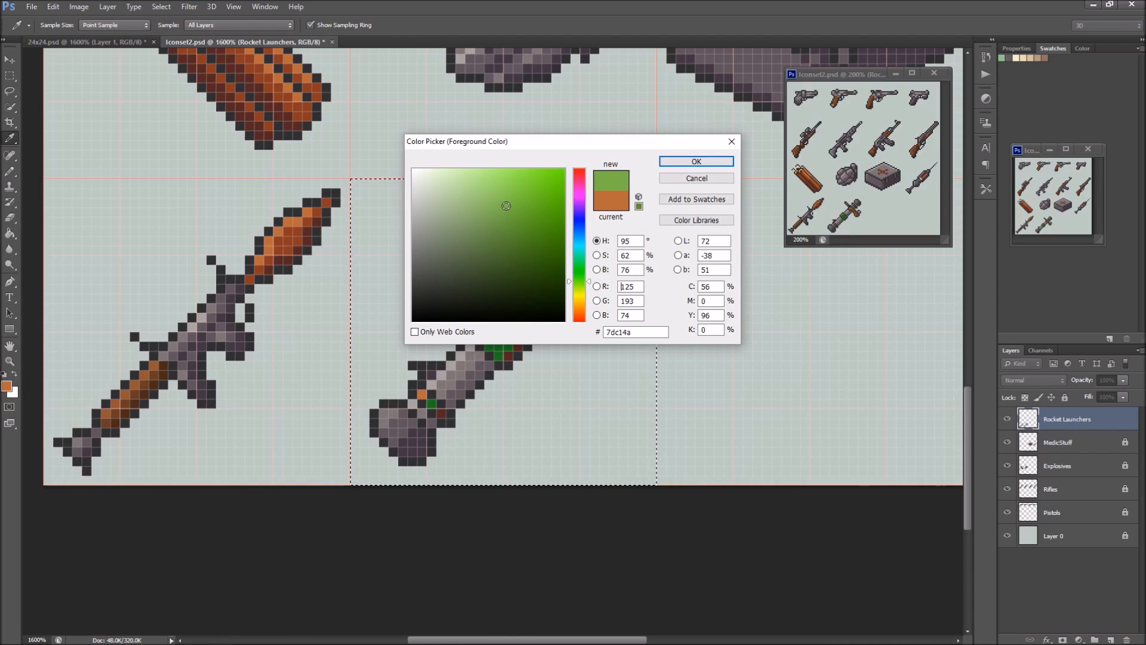
click(697, 162)
key(g)
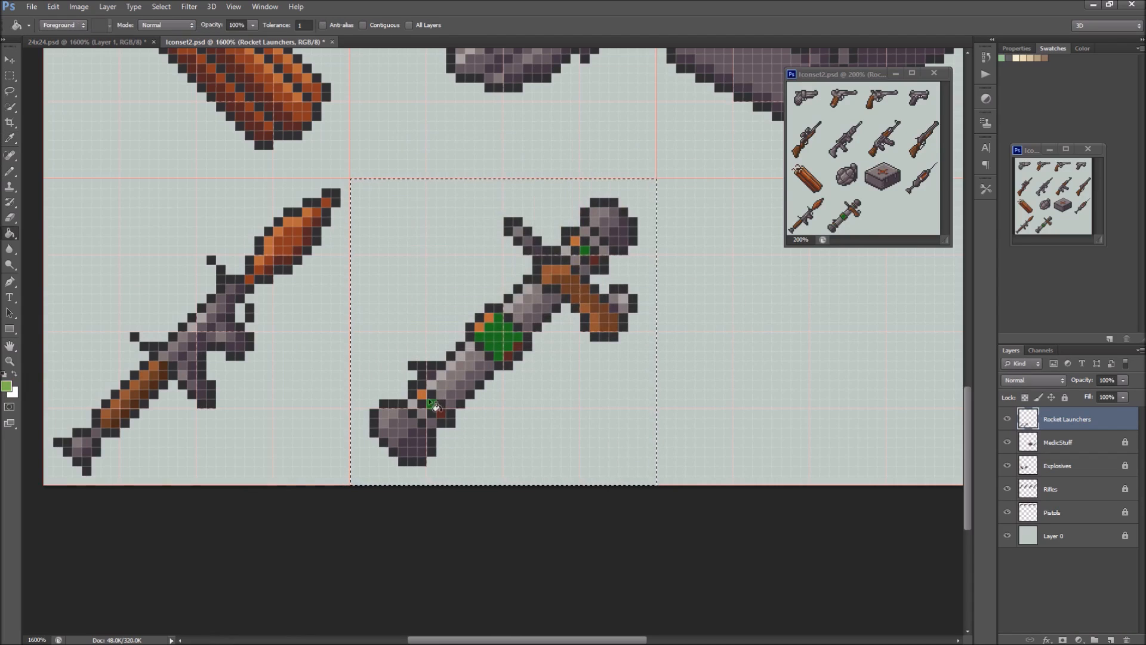
click(423, 395)
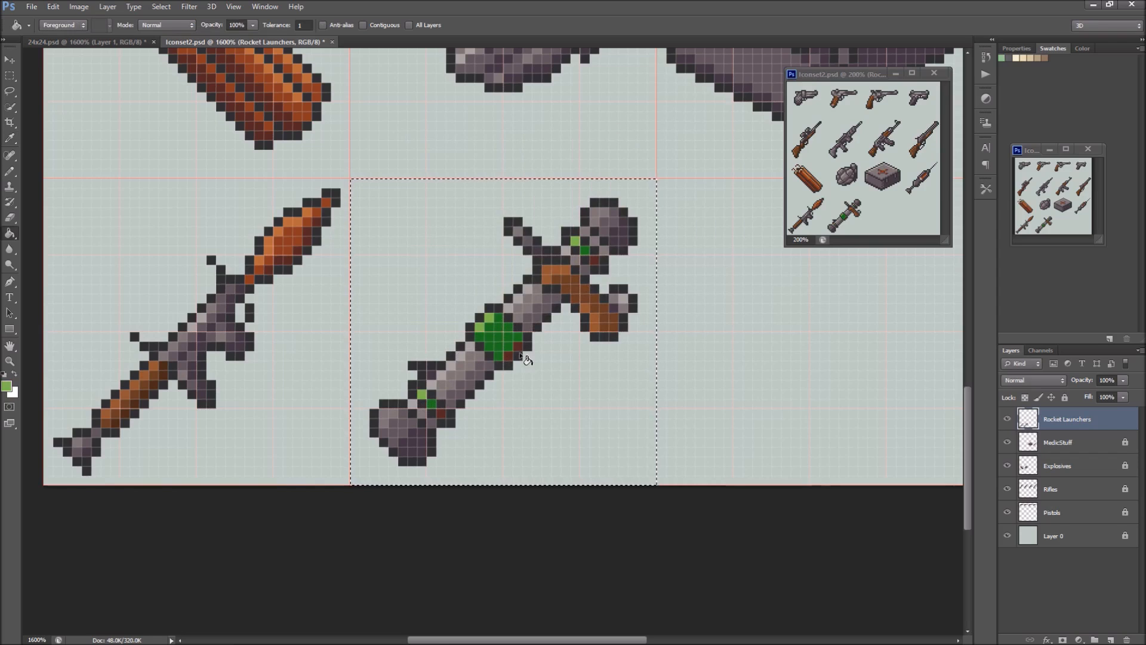
Sample the dark red shadow, change it to dark green 1f4d24 (hue 126), and replace the band and ring shadow pixels
alt+click(517, 347)
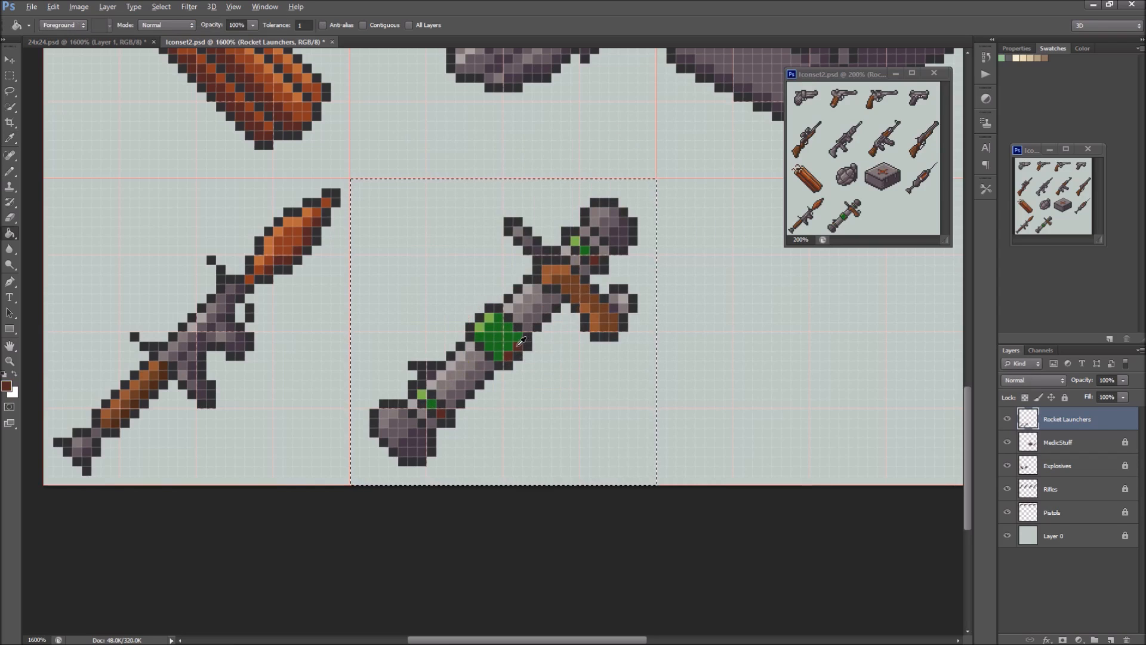
click(8, 386)
click(582, 267)
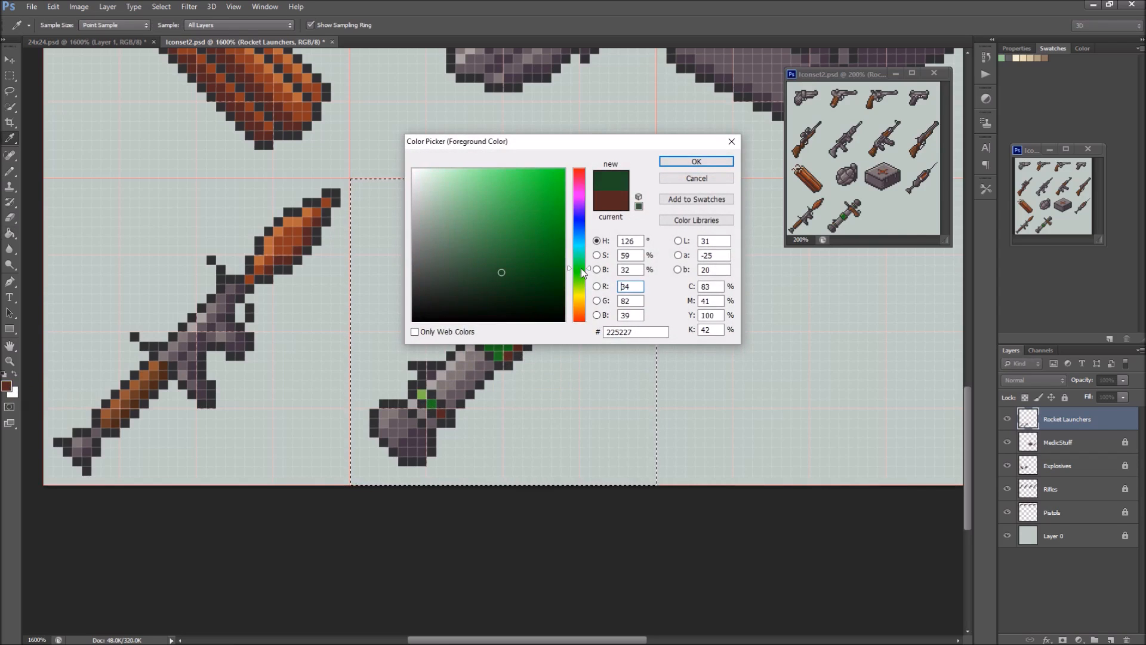
click(502, 275)
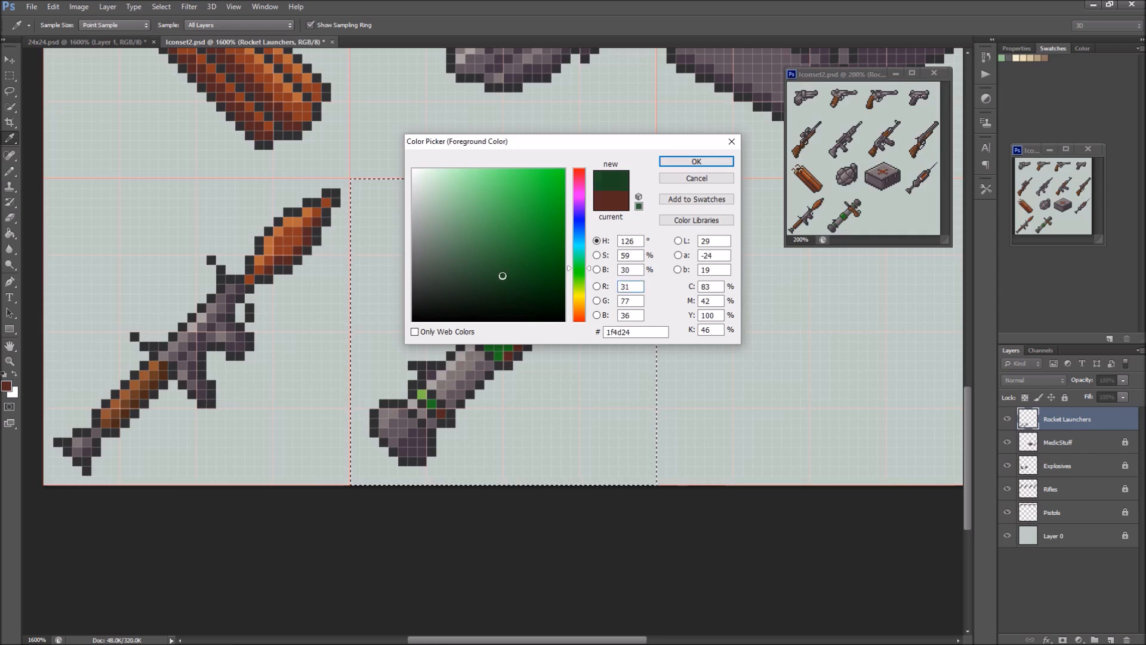
click(677, 168)
key(g)
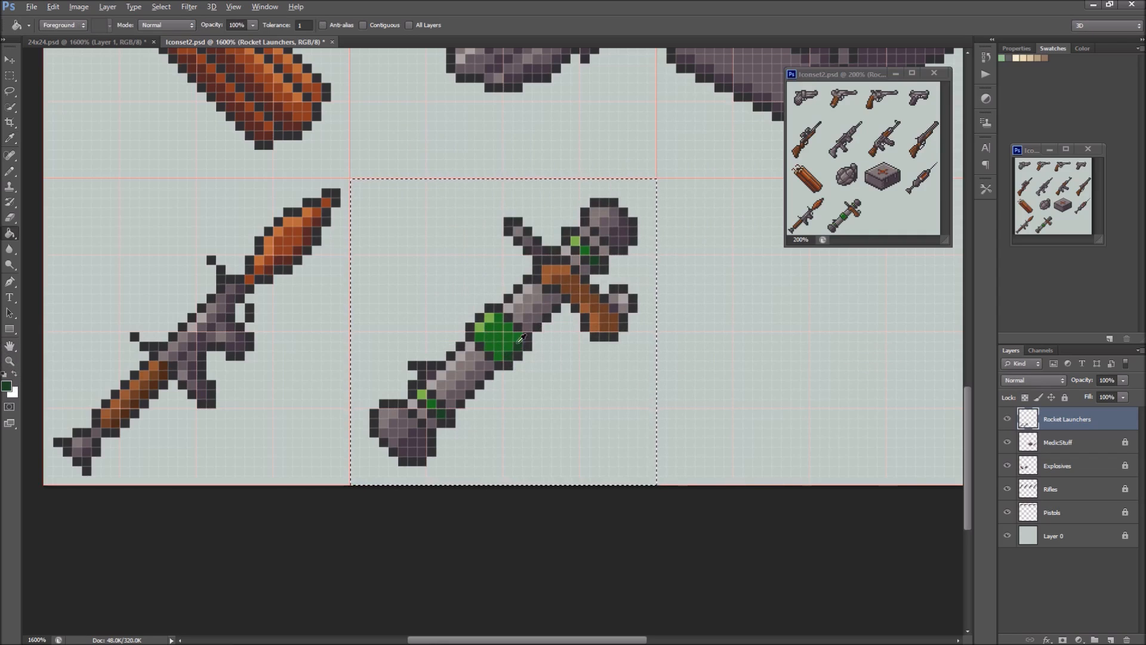
Sample the light green highlight, make it less saturated, and refill the band and ring highlights with the softer green
alt+click(491, 316)
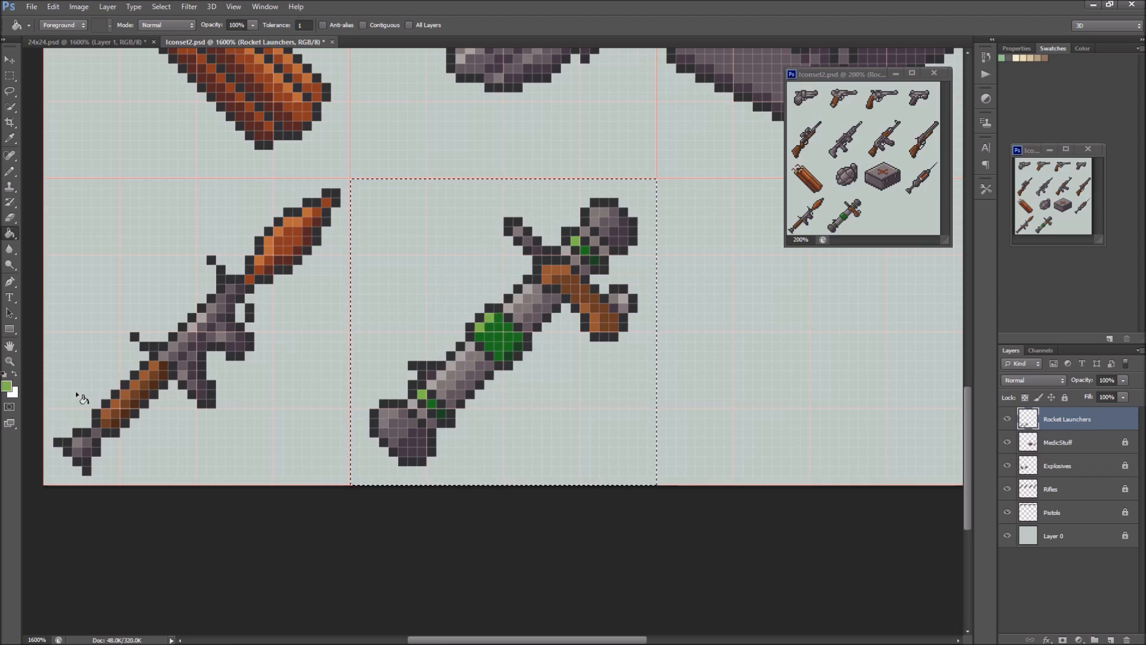
click(8, 385)
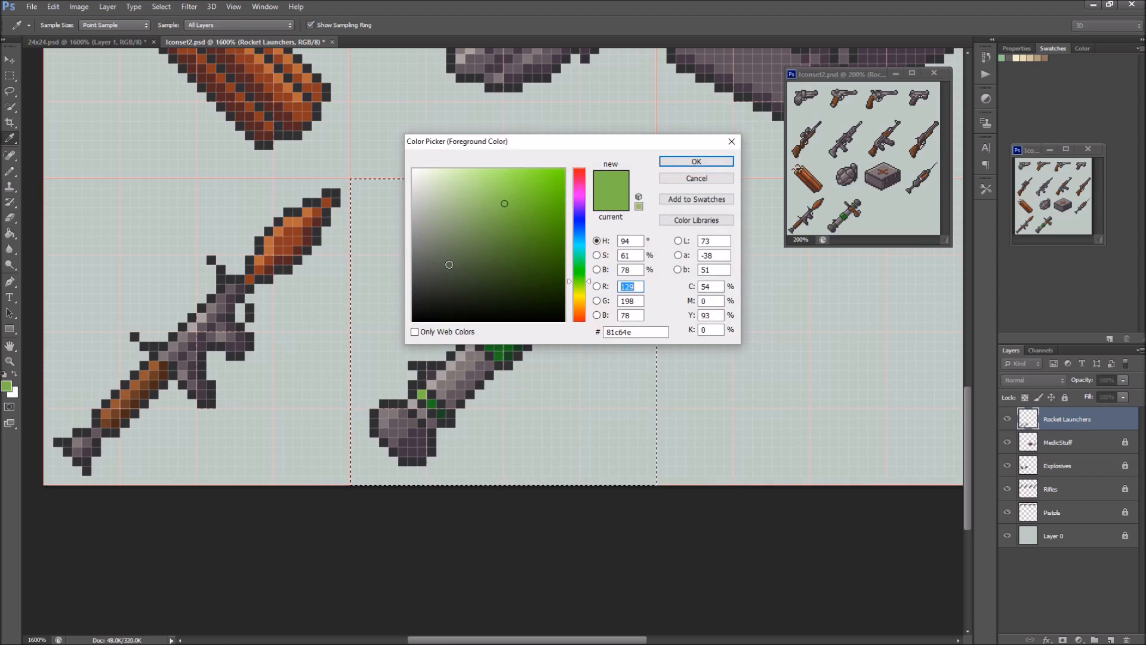
click(492, 204)
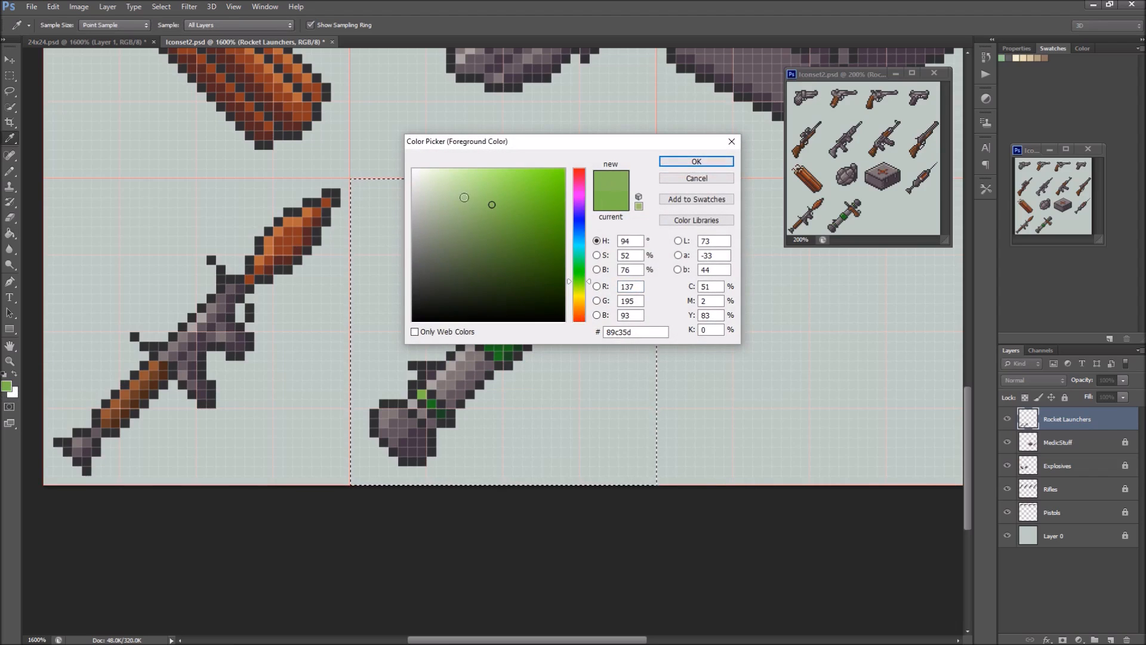
click(475, 205)
click(684, 167)
key(g)
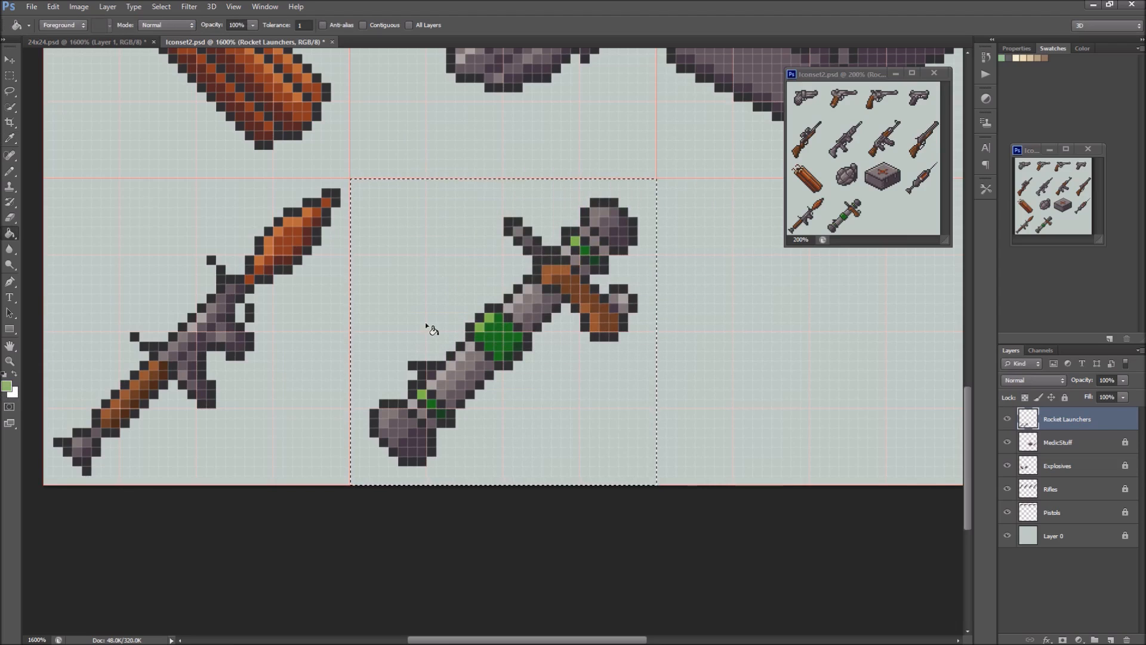
click(422, 397)
Sample the mid-tone green, mute it to 4b884b, and replace the band and ring mid-tone pixels with it
alt+click(502, 338)
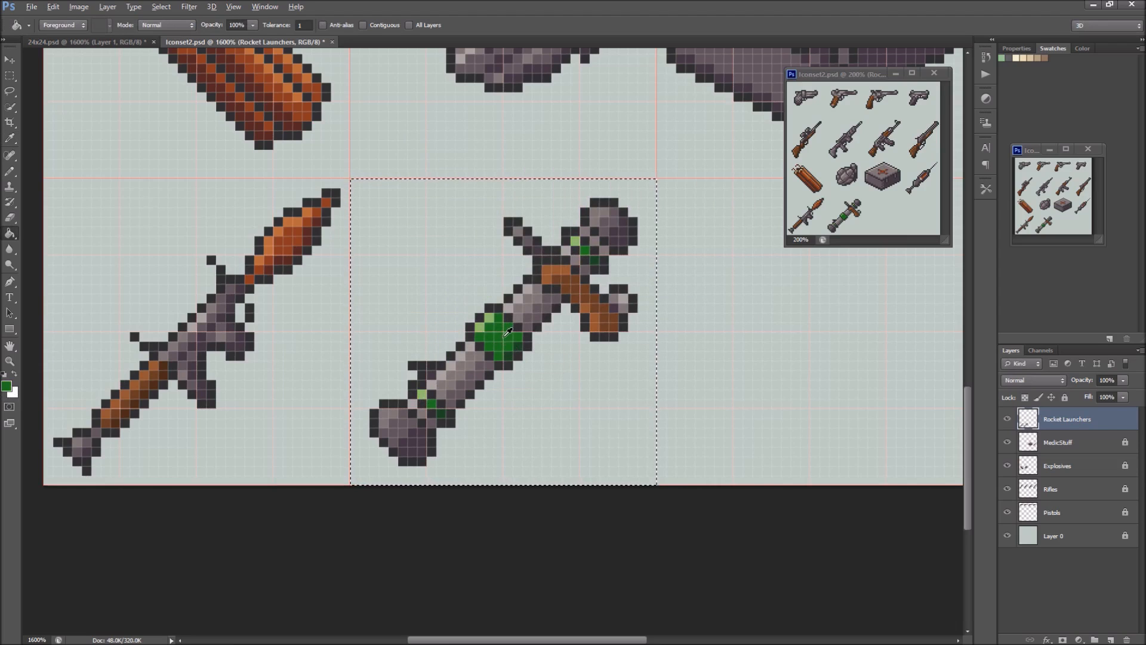
click(7, 387)
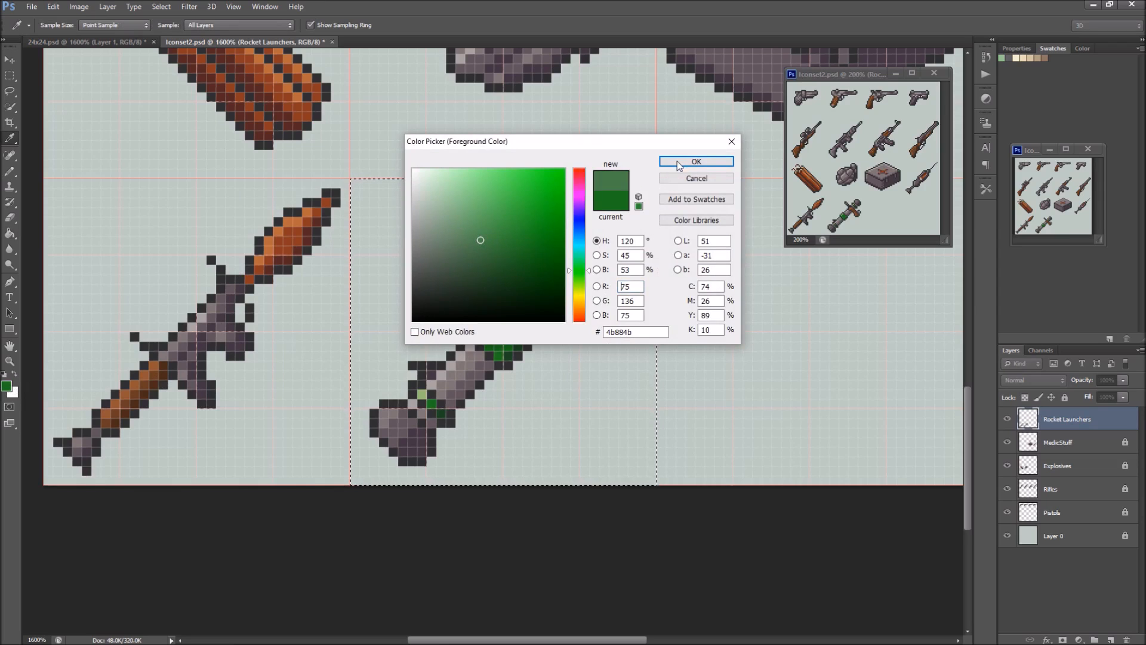
click(696, 161)
key(g)
click(513, 346)
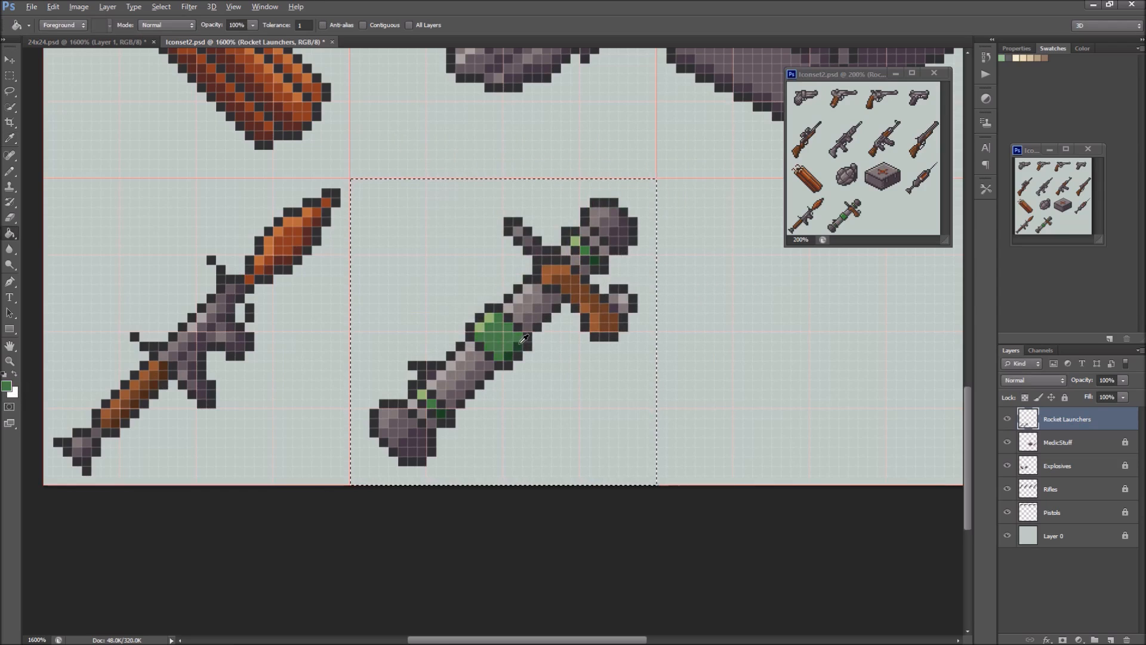
Sample the dark green shadow, mute it to 2b492e for the band and ring shadows, and clear the cell selection
click(514, 345)
click(7, 386)
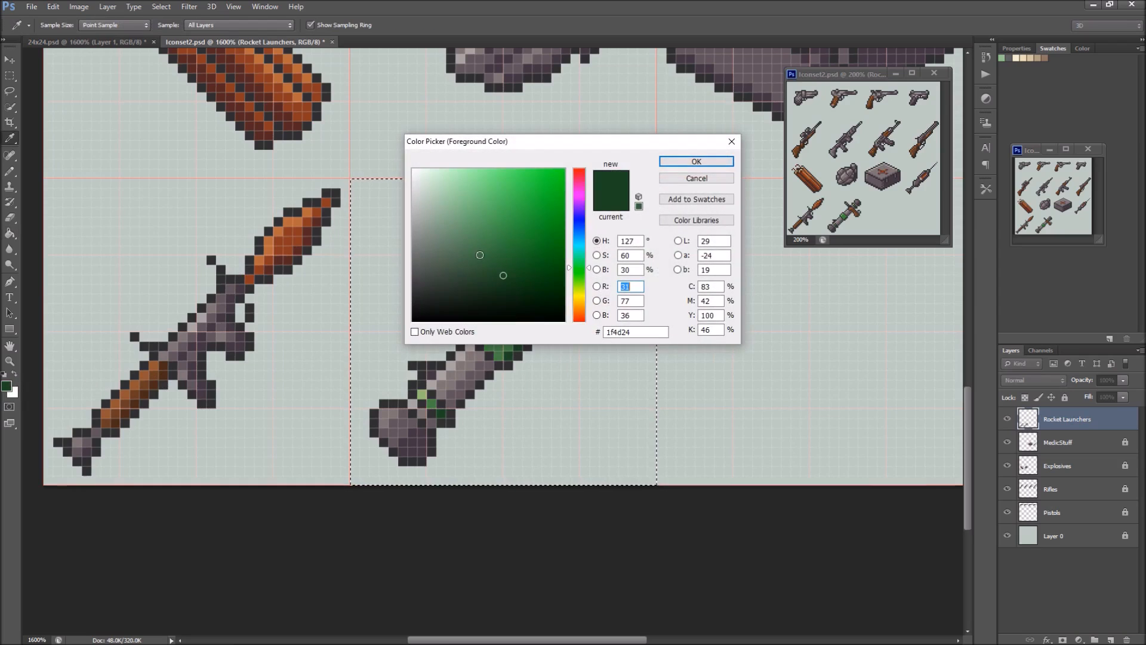
click(476, 275)
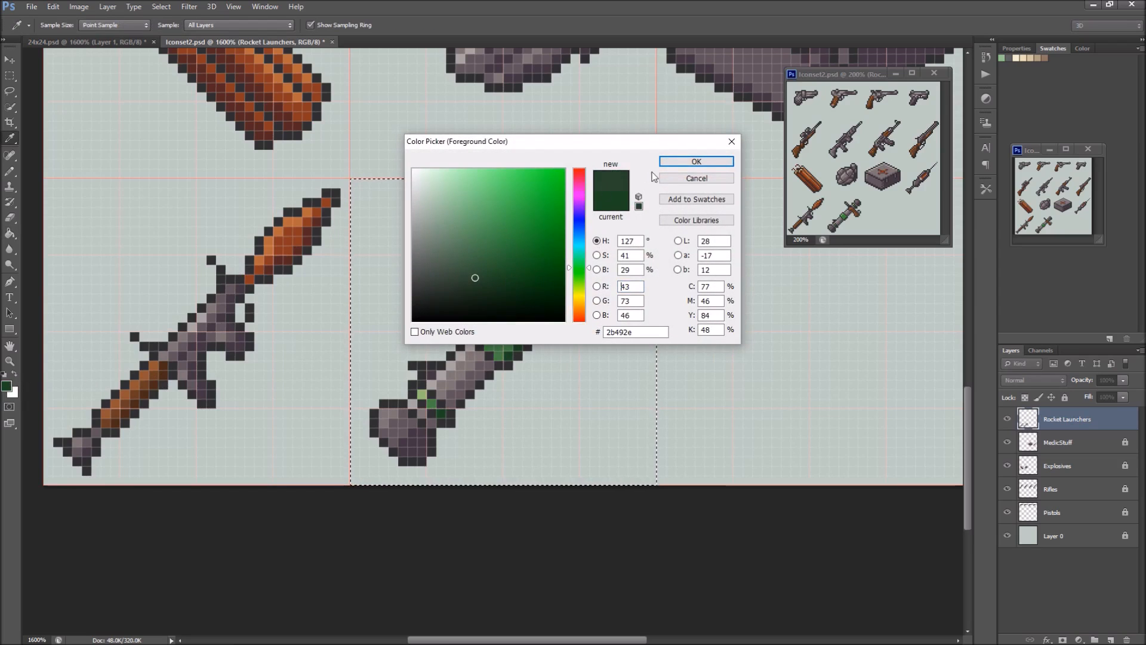
click(668, 162)
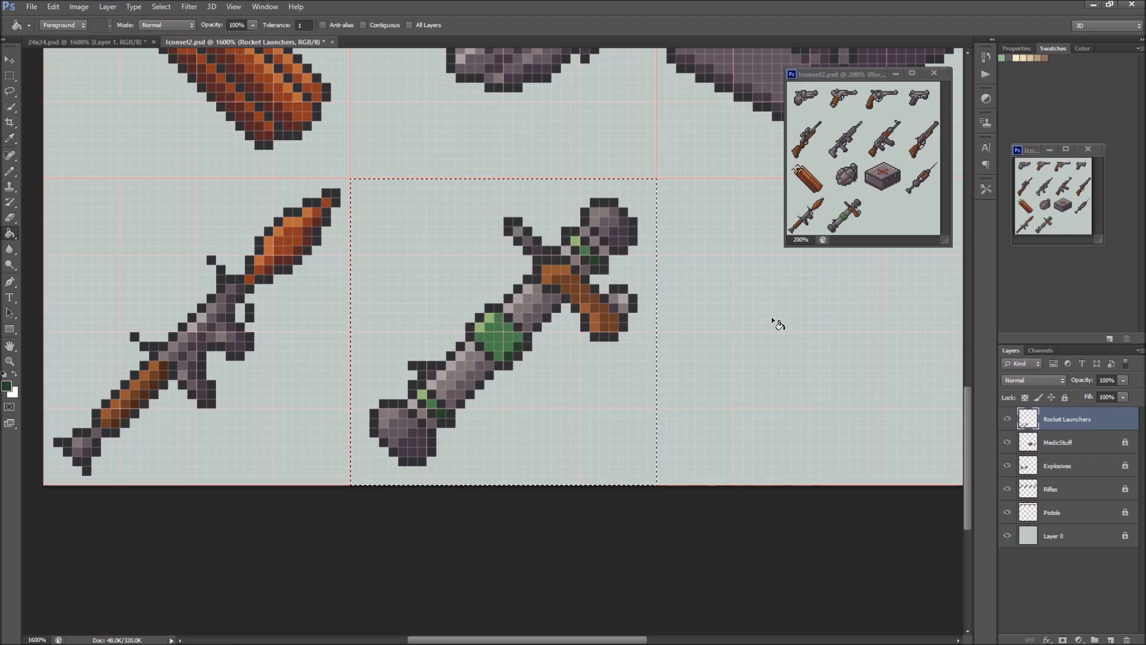
key(m)
click(761, 265)
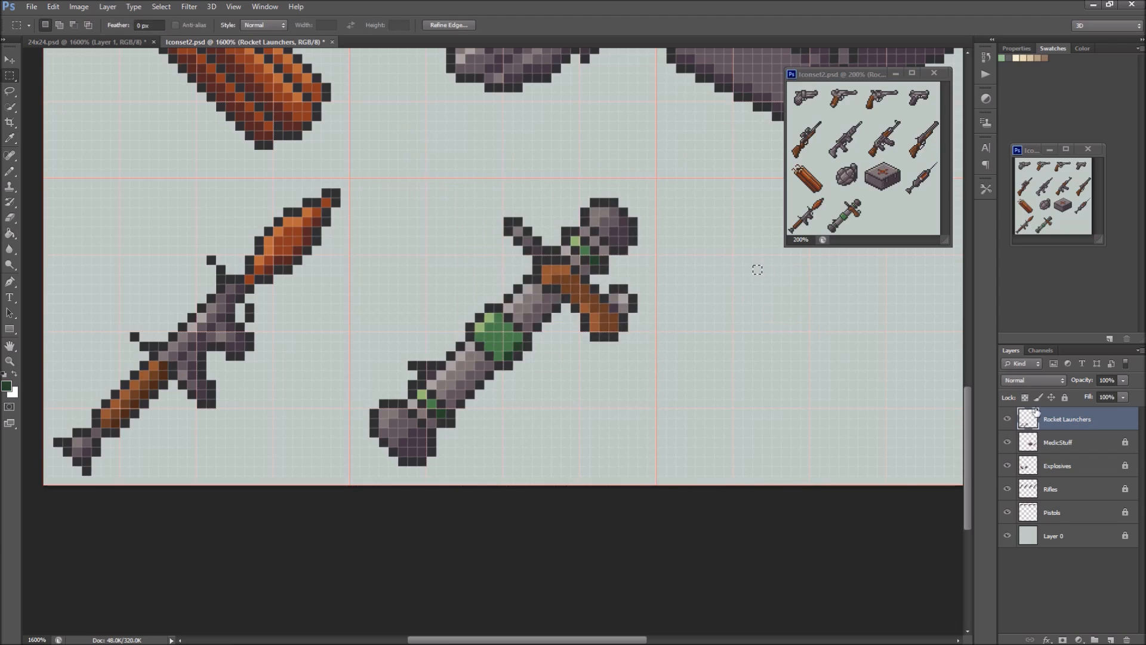